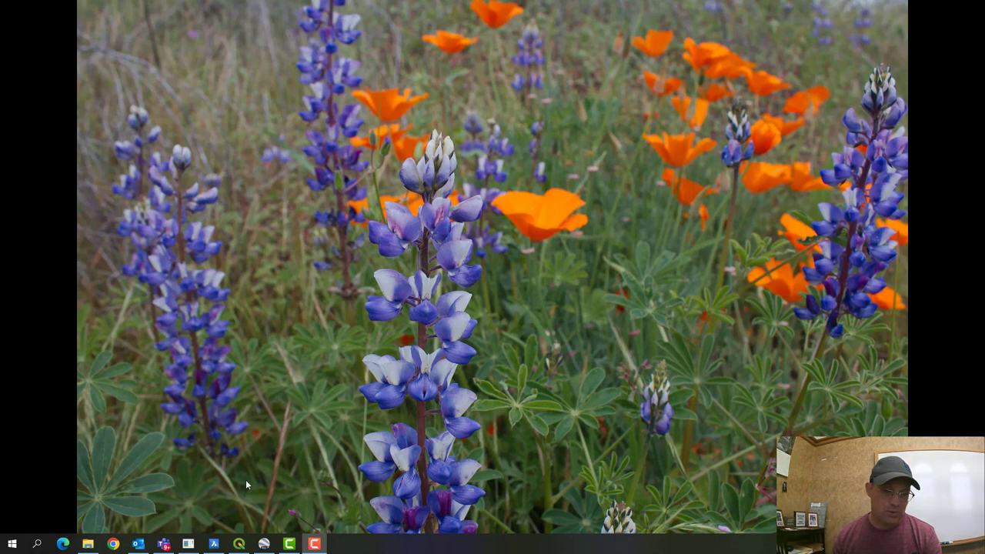
# Step: Switch to BricsCAD and examine the corridor linework around the short branches at its northeast end
pyautogui.click(215, 543)
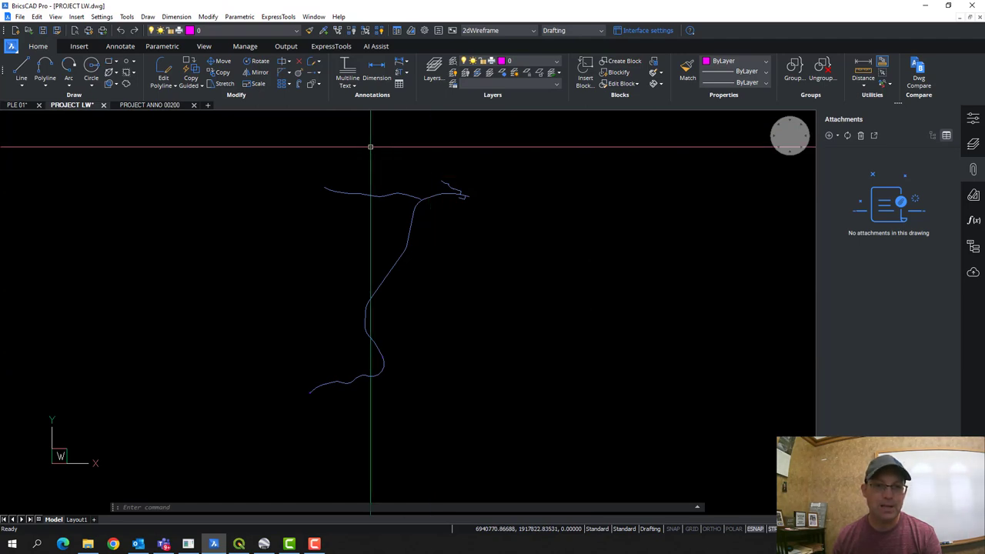
pyautogui.scroll(4, 323, 183)
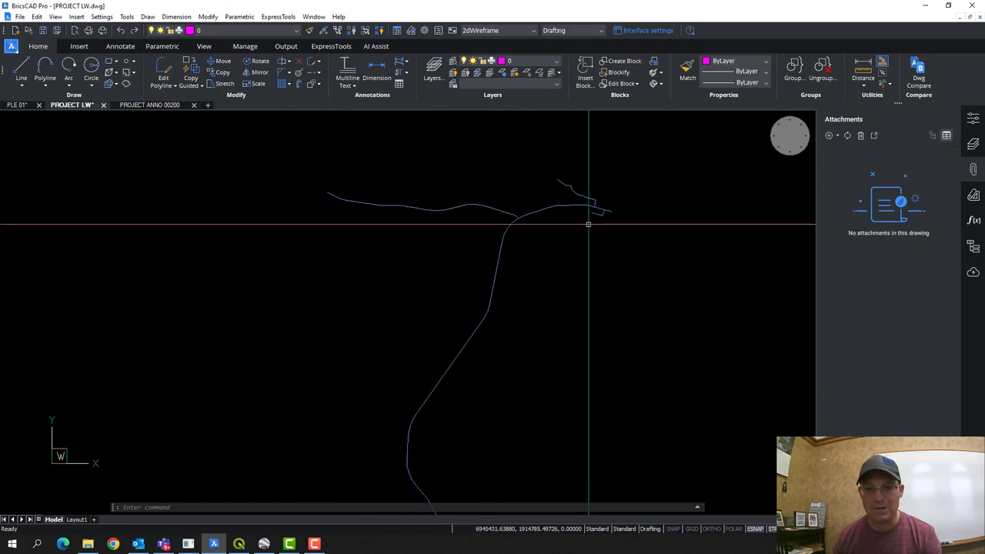
pyautogui.scroll(5, 492, 254)
pyautogui.scroll(-2, 508, 264)
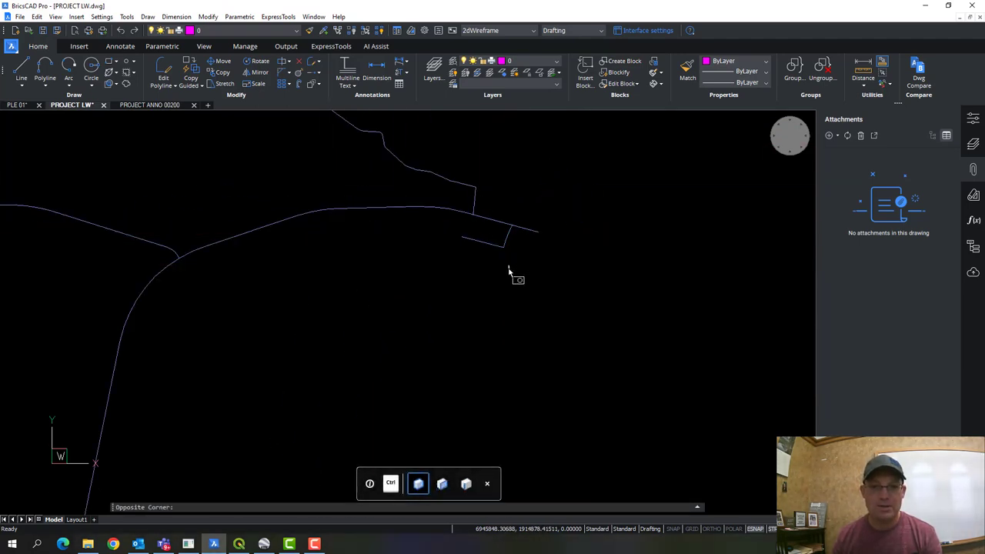
# Step: Highlight the two branch polylines off the corridor's east end, clear the selection, and review how they meet the main line
pyautogui.click(454, 206)
pyautogui.moveTo(454, 206); pyautogui.dragTo(463, 222)
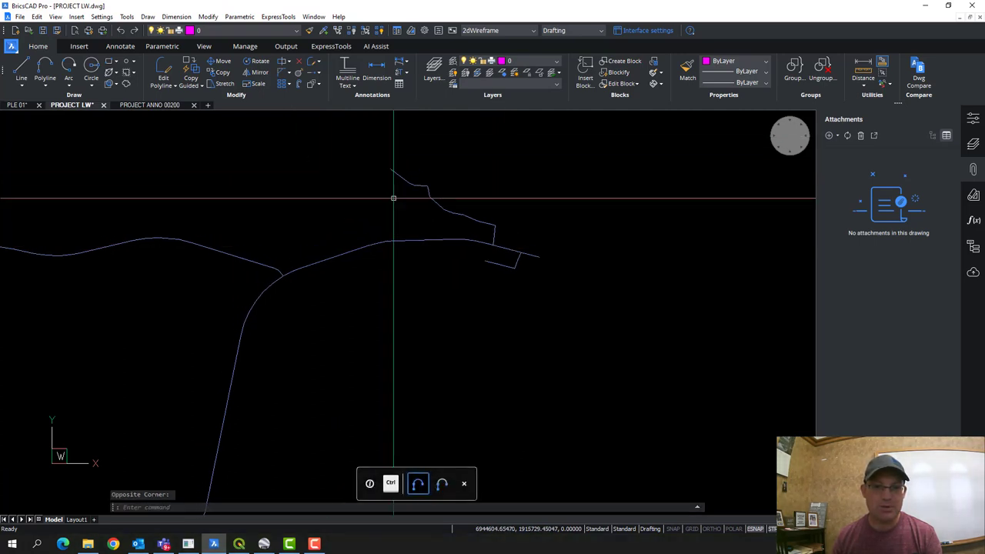
pyautogui.click(483, 208)
pyautogui.click(407, 200)
pyautogui.scroll(3, 516, 278)
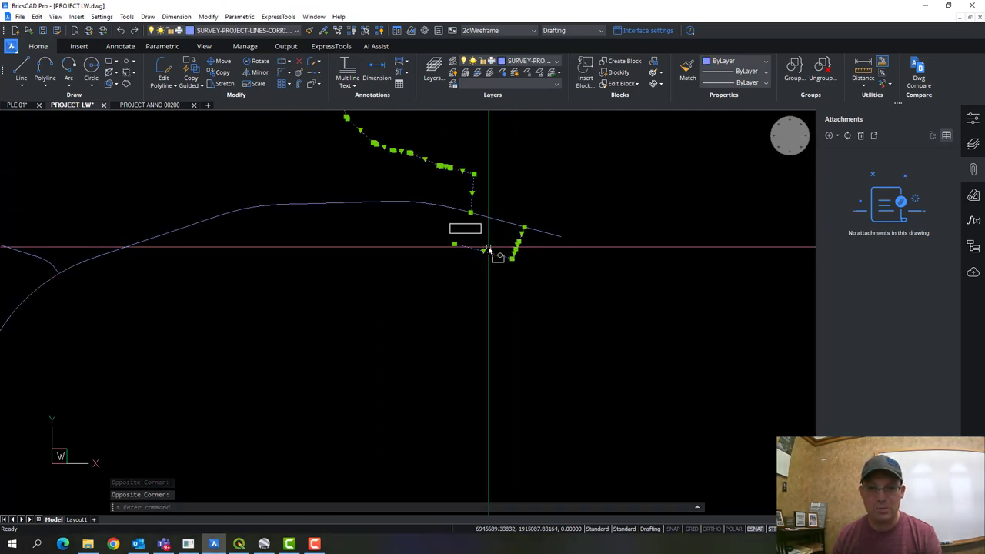
pyautogui.press('Escape')
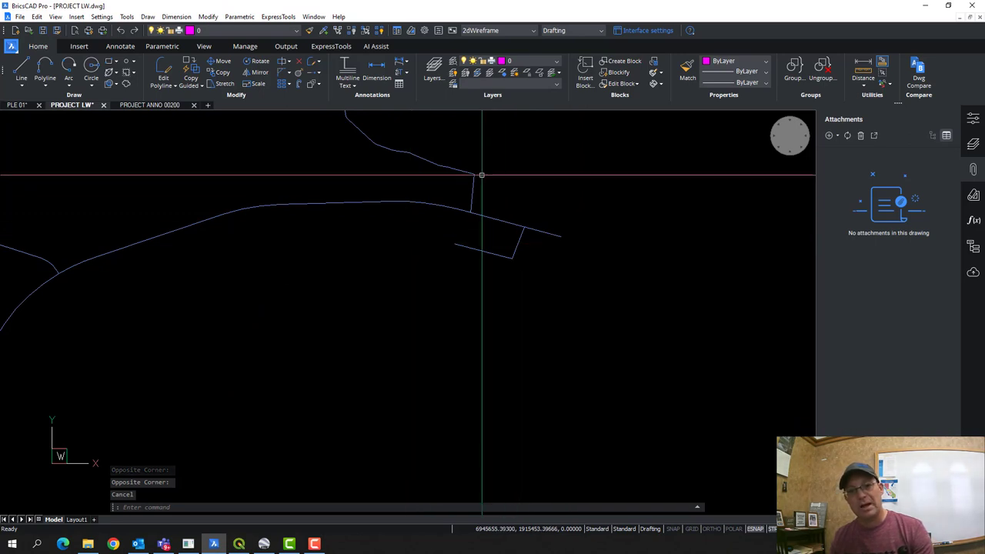
pyautogui.moveTo(481, 176); pyautogui.dragTo(507, 259)
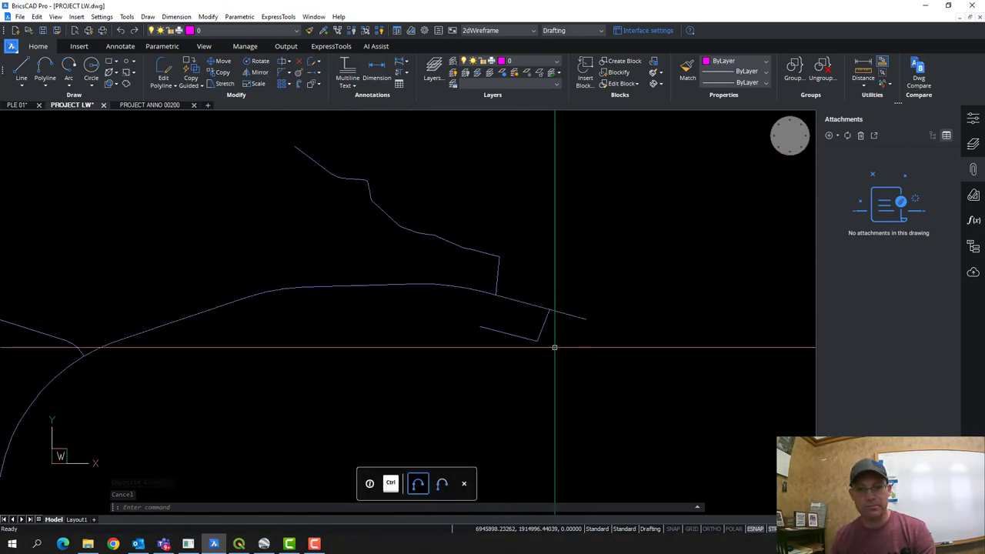
pyautogui.moveTo(561, 401); pyautogui.dragTo(526, 416)
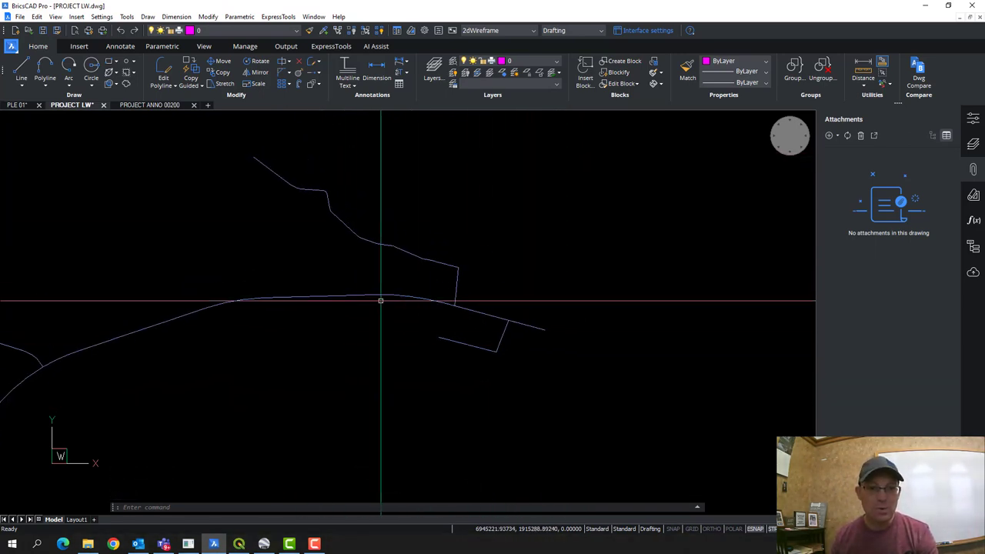
pyautogui.scroll(-3, 381, 301)
pyautogui.moveTo(384, 377); pyautogui.dragTo(404, 326)
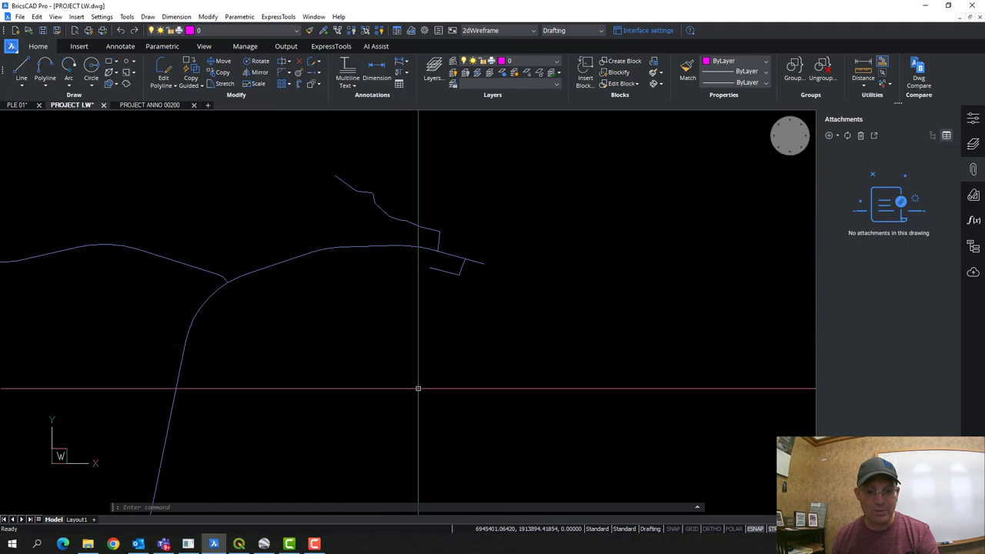
# Step: Switch to QGIS and examine the CORRIDOR SEGMENTS line over the aerial imagery from its southern end to its eastern end
pyautogui.click(238, 543)
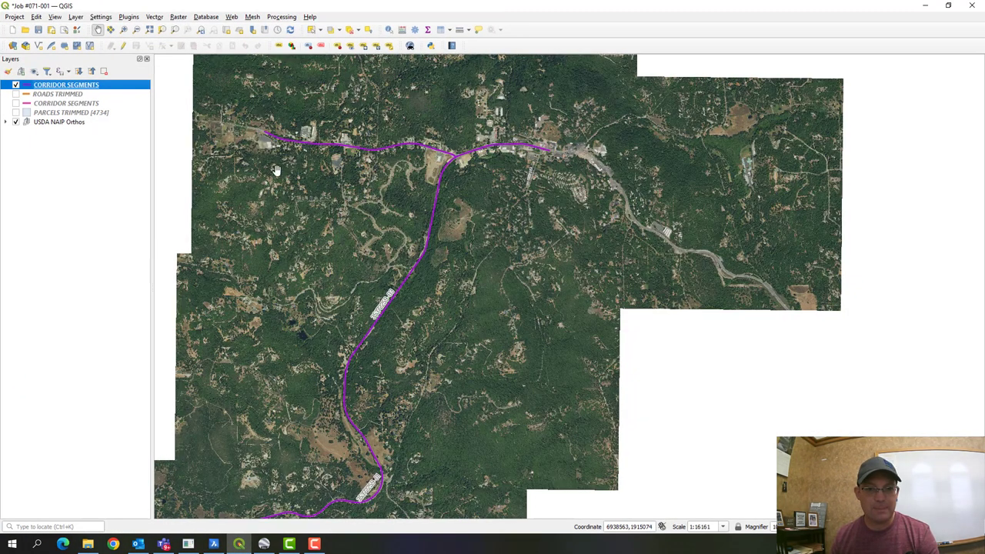
pyautogui.moveTo(318, 295); pyautogui.dragTo(380, 255)
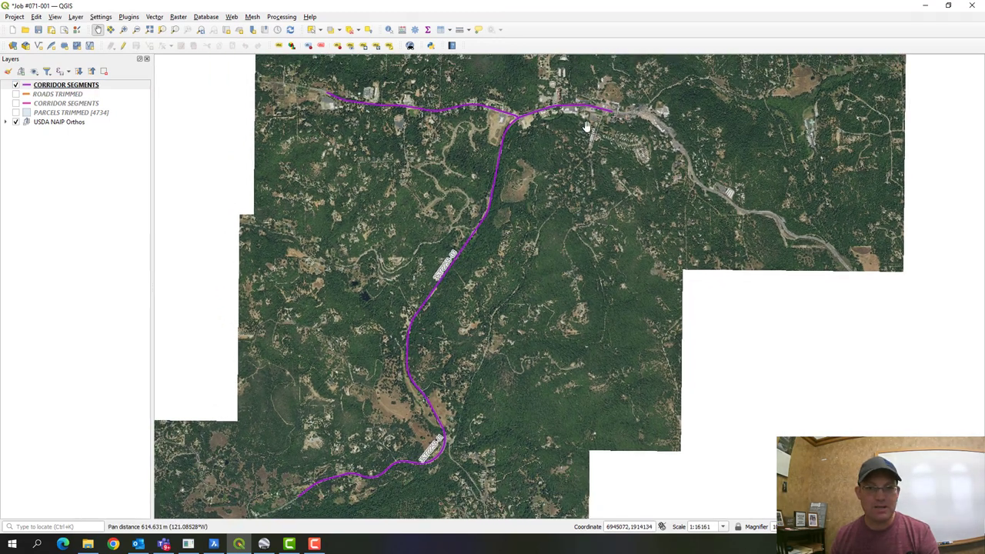
pyautogui.moveTo(439, 346); pyautogui.dragTo(512, 266)
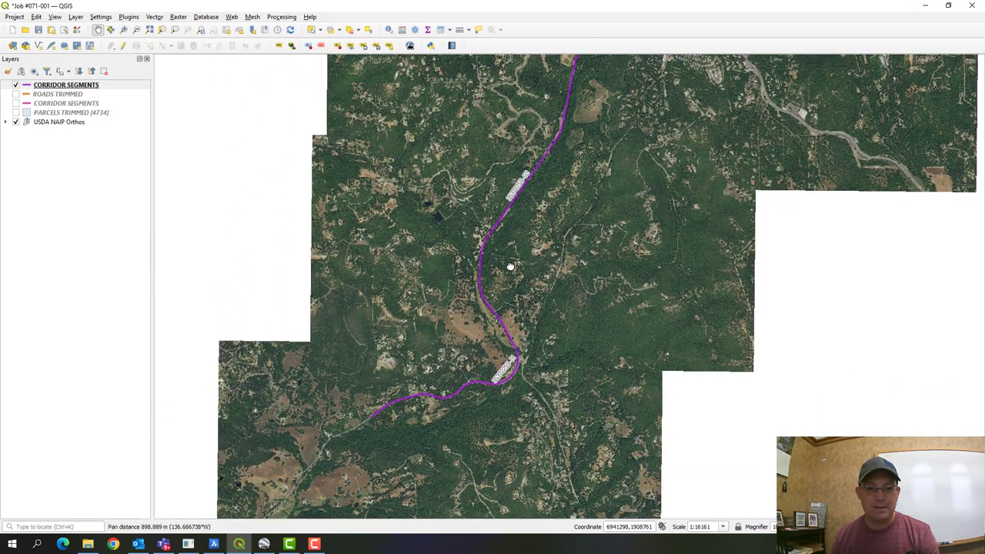
pyautogui.moveTo(592, 203); pyautogui.dragTo(419, 476)
pyautogui.scroll(2, 509, 284)
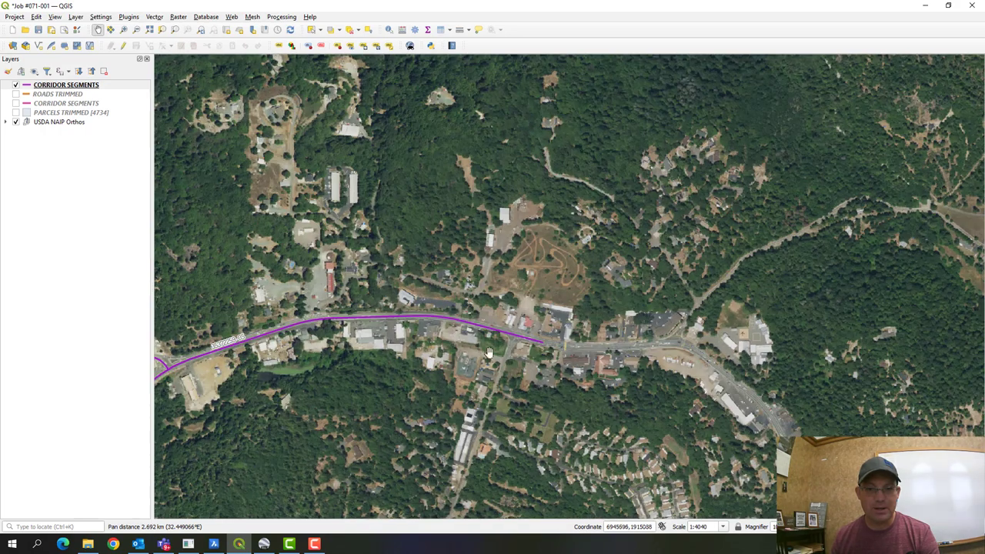
pyautogui.moveTo(385, 257); pyautogui.dragTo(457, 121)
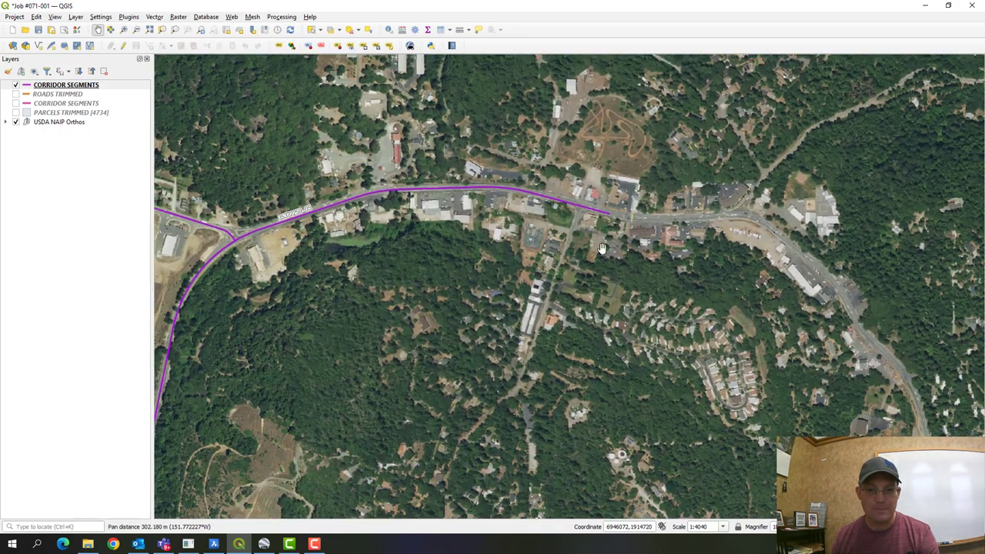
pyautogui.moveTo(372, 329); pyautogui.dragTo(519, 327)
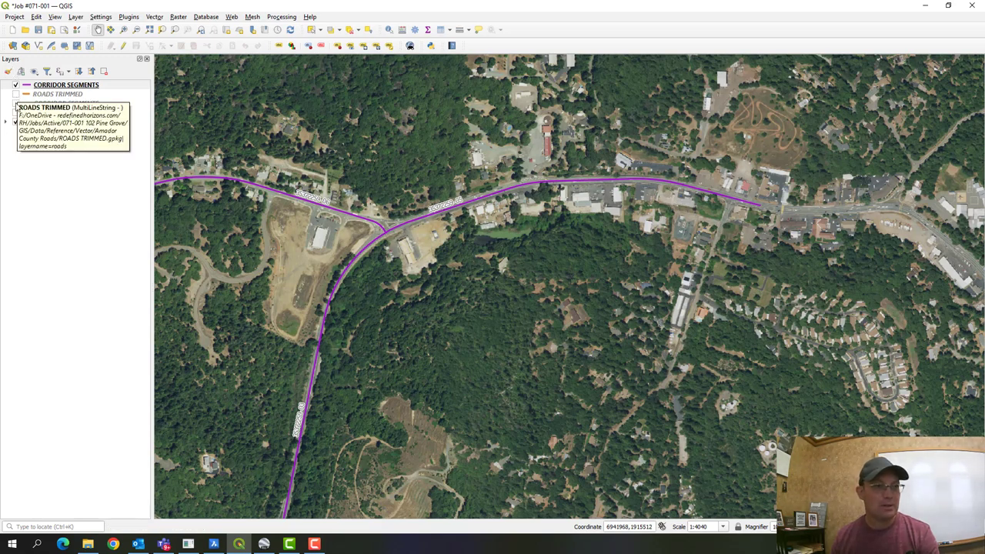
# Step: Show the PARCELS TRIMMED layer, examine the parcels along the eastern corridor segment, and hide the layer again
pyautogui.click(16, 113)
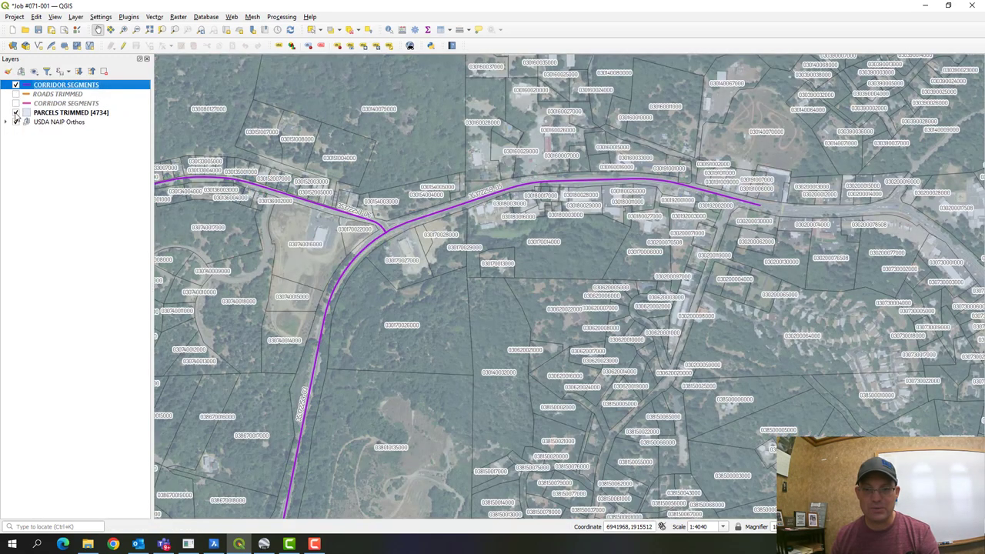
pyautogui.scroll(2, 574, 141)
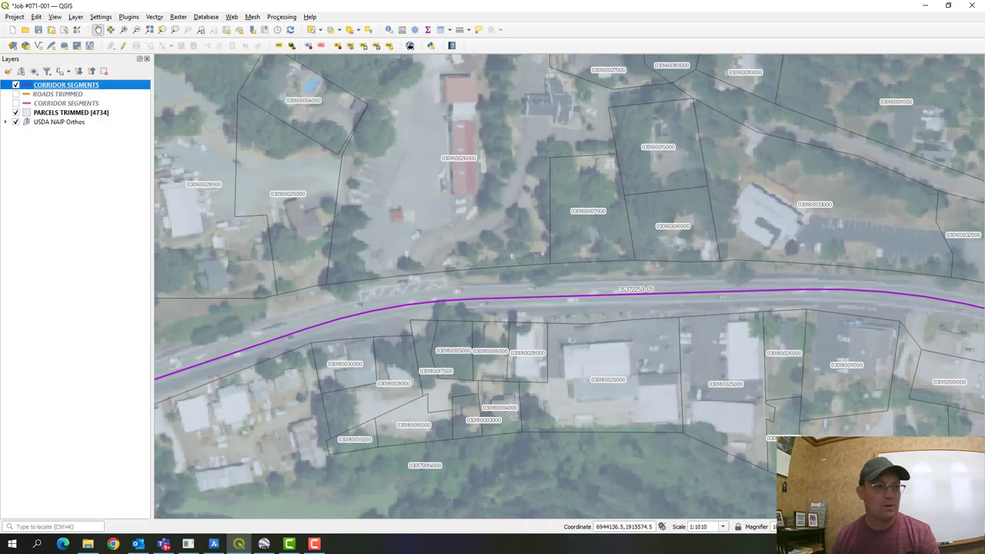
pyautogui.click(16, 112)
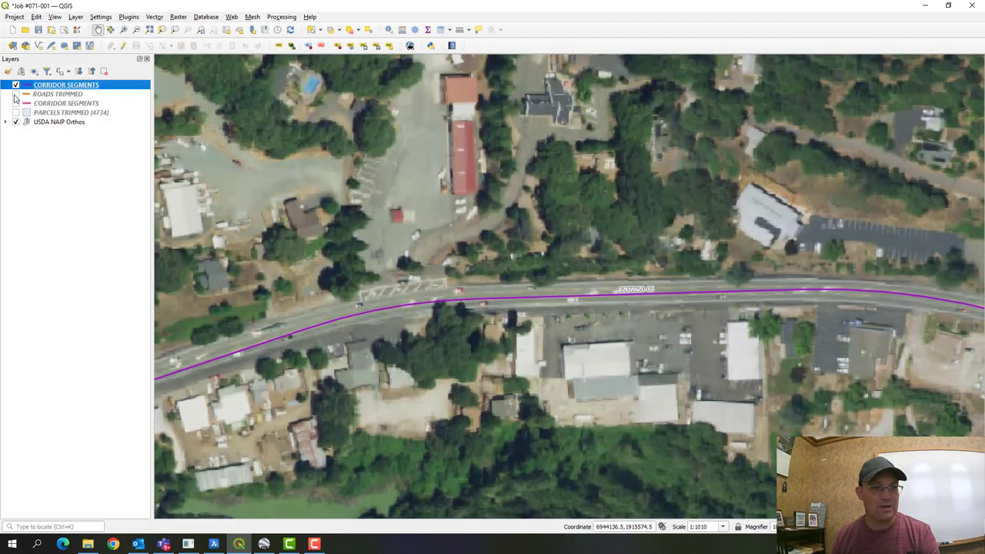
# Step: Show the ROADS TRIMMED layer, examine the roads around the corridor, and hide the layer again
pyautogui.scroll(-4, 354, 139)
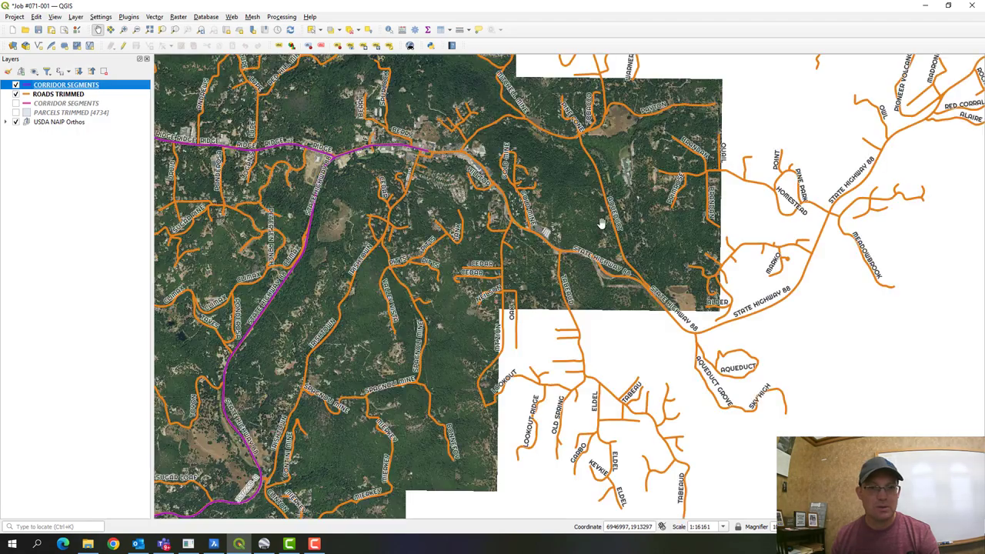
pyautogui.scroll(1, 256, 168)
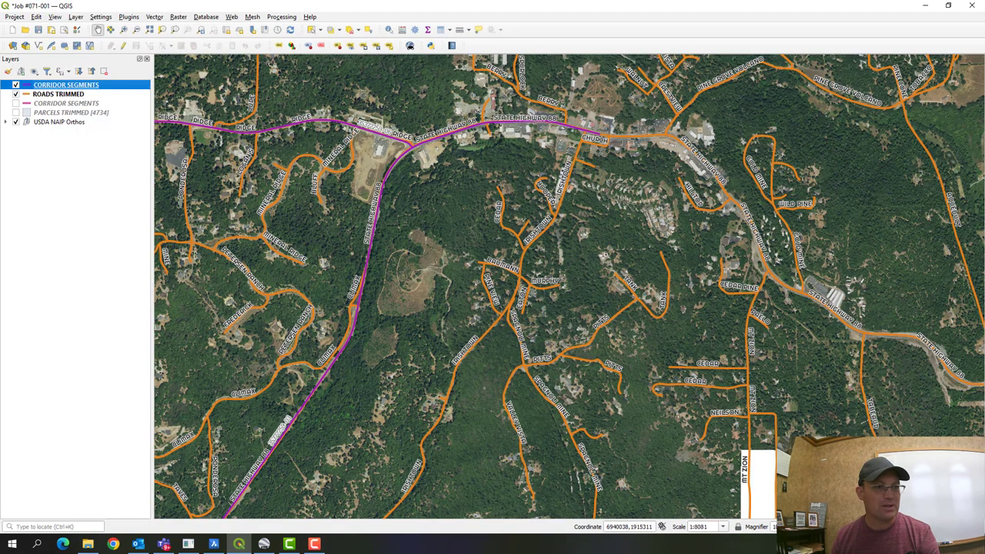
pyautogui.click(16, 94)
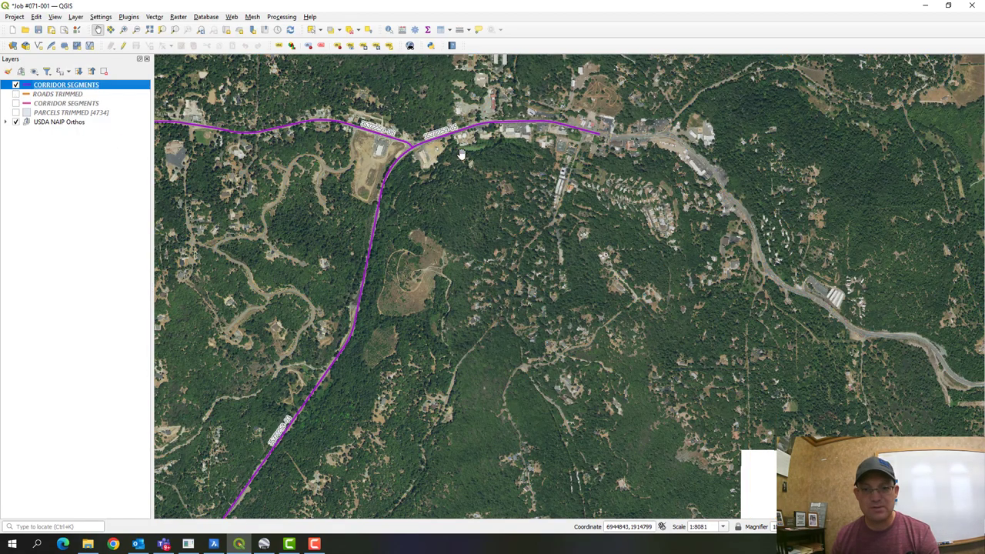
# Step: Examine the corridor segment east of the highway junction against the aerial imagery
pyautogui.moveTo(460, 154); pyautogui.dragTo(532, 234)
pyautogui.moveTo(575, 320); pyautogui.dragTo(551, 324)
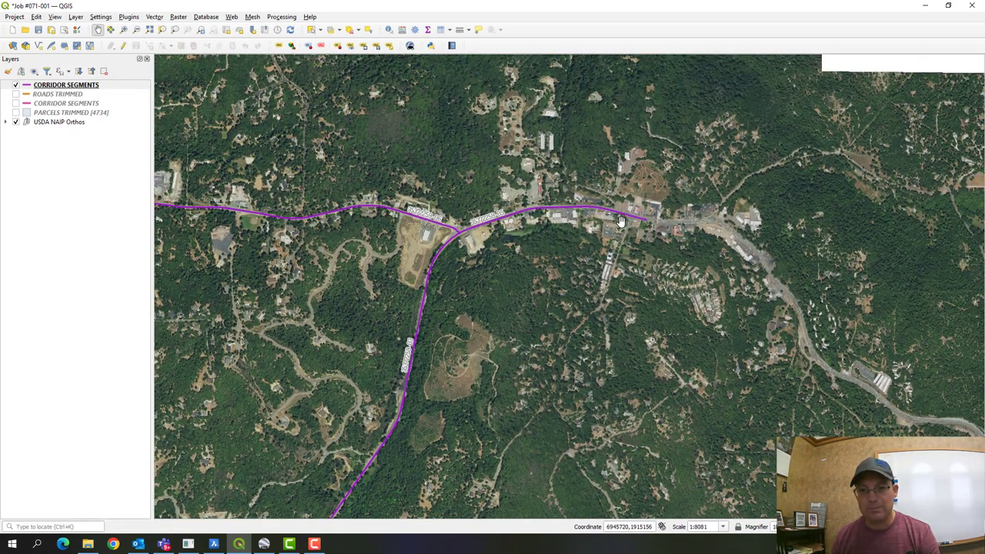
pyautogui.scroll(2, 590, 223)
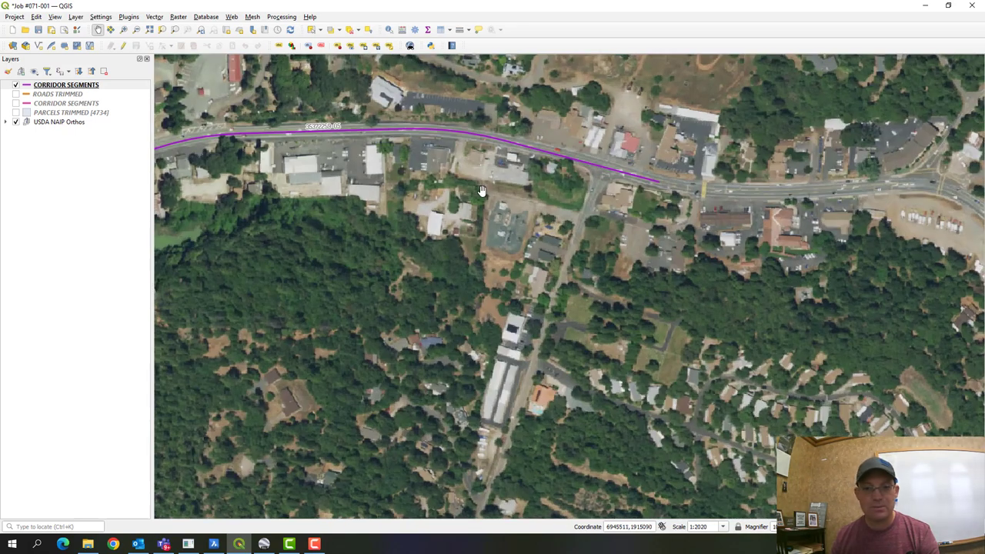
pyautogui.moveTo(355, 127); pyautogui.dragTo(624, 185)
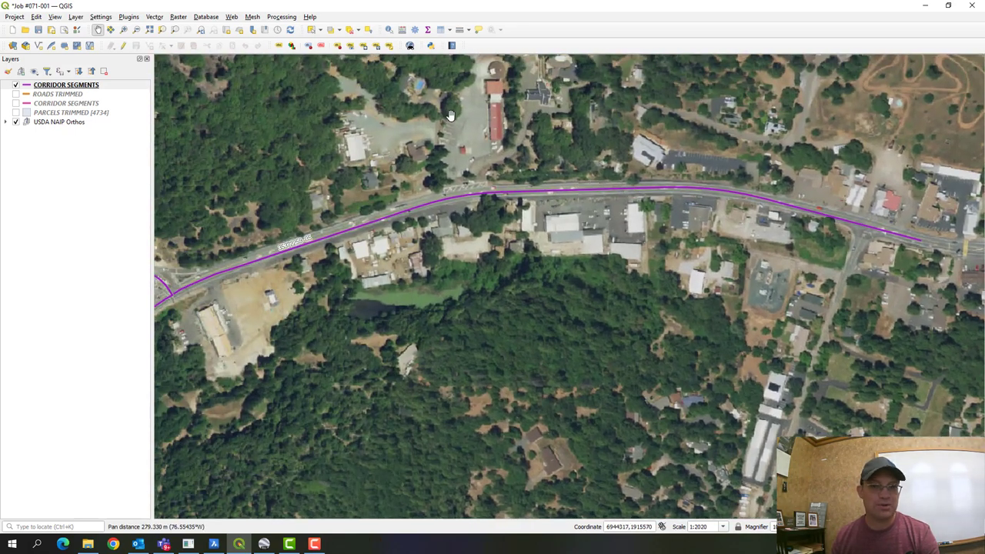
pyautogui.scroll(1, 313, 255)
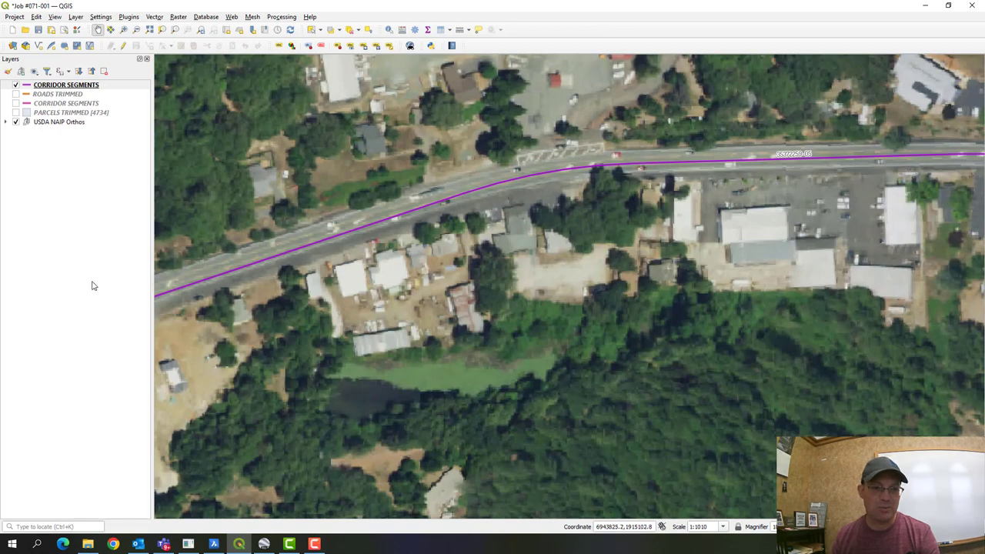
pyautogui.scroll(-1, 219, 286)
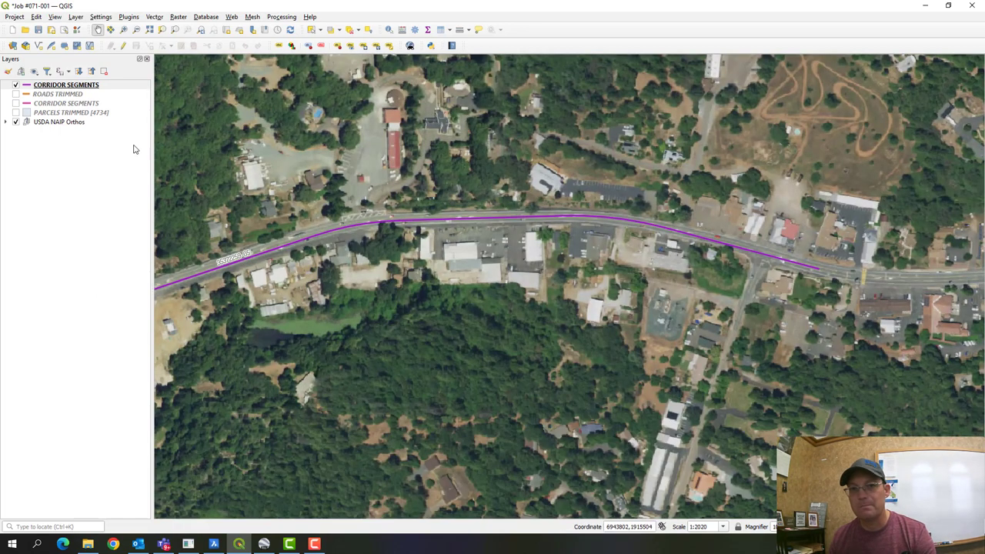
# Step: Switch back to BricsCAD and examine the two branch lines joining the corridor's east end
pyautogui.moveTo(253, 5); pyautogui.dragTo(984, 308)
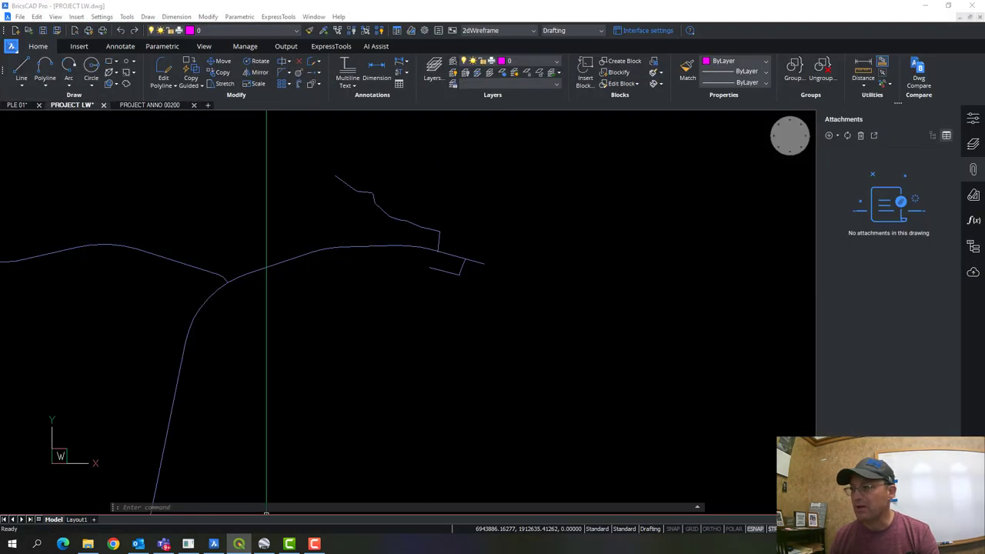
pyautogui.click(634, 319)
pyautogui.scroll(4, 438, 228)
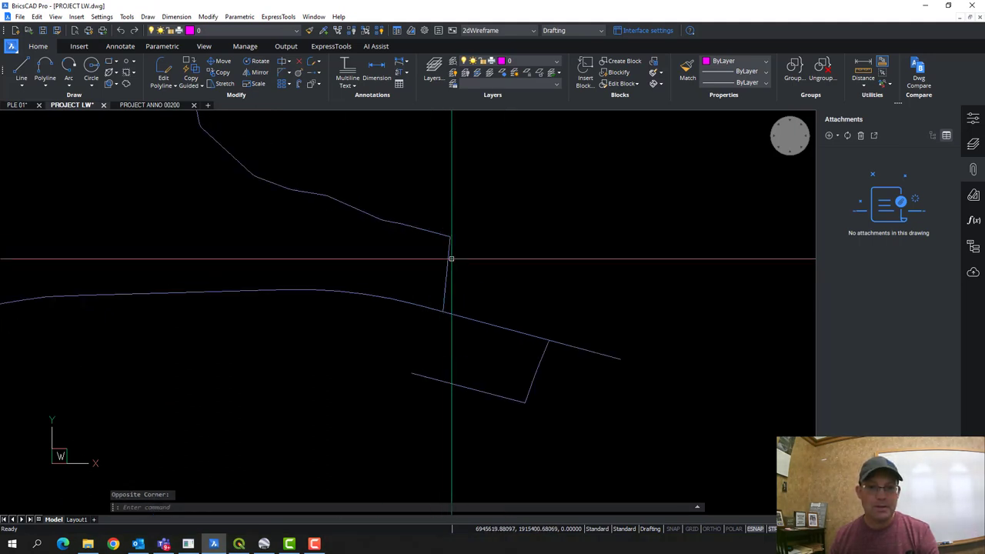
pyautogui.scroll(-1, 451, 257)
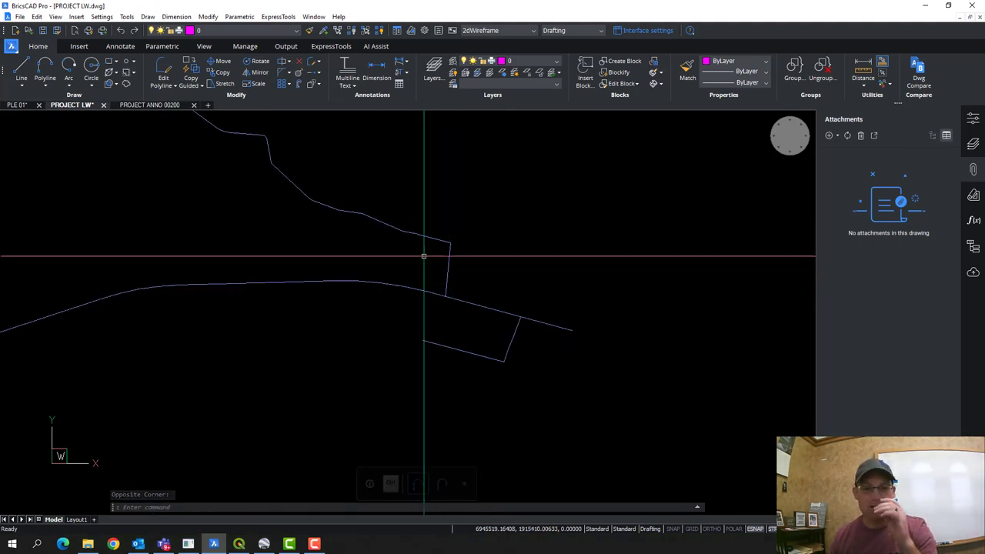
pyautogui.moveTo(297, 231); pyautogui.dragTo(431, 274)
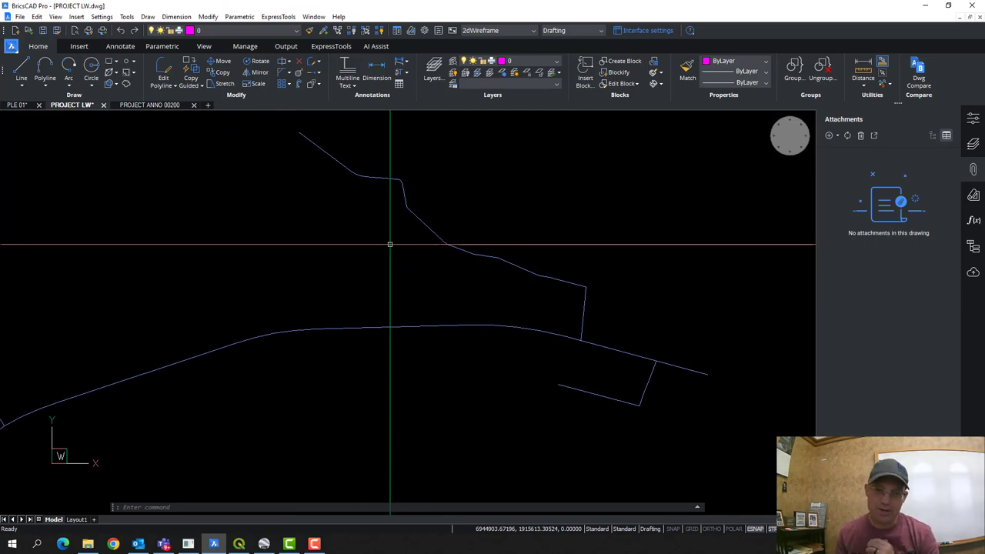
# Step: Select the northern branch polyline, inspect its curves and vertices along its length, and clear the selection
pyautogui.scroll(5, 359, 158)
pyautogui.click(362, 253)
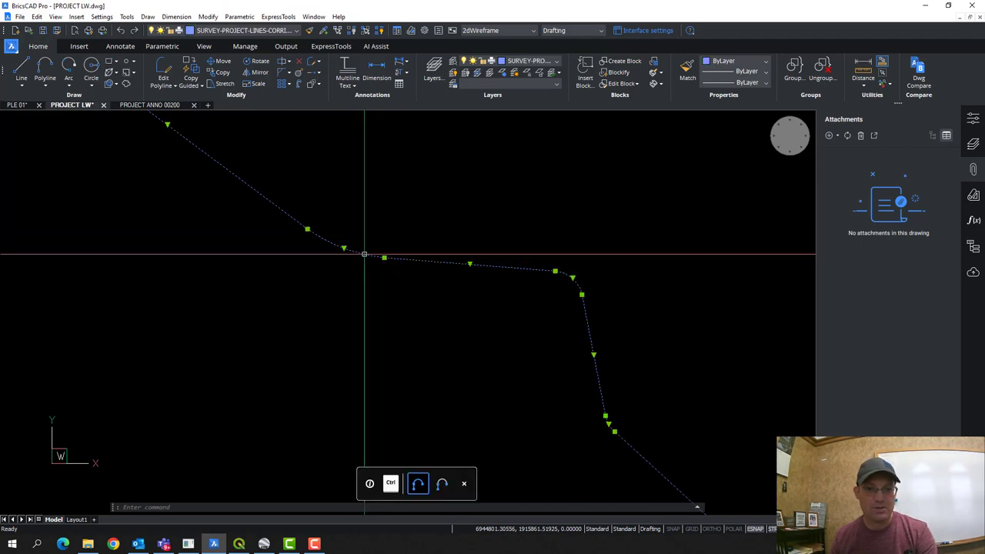
pyautogui.press('Escape')
pyautogui.click(349, 251)
pyautogui.scroll(-2, 445, 190)
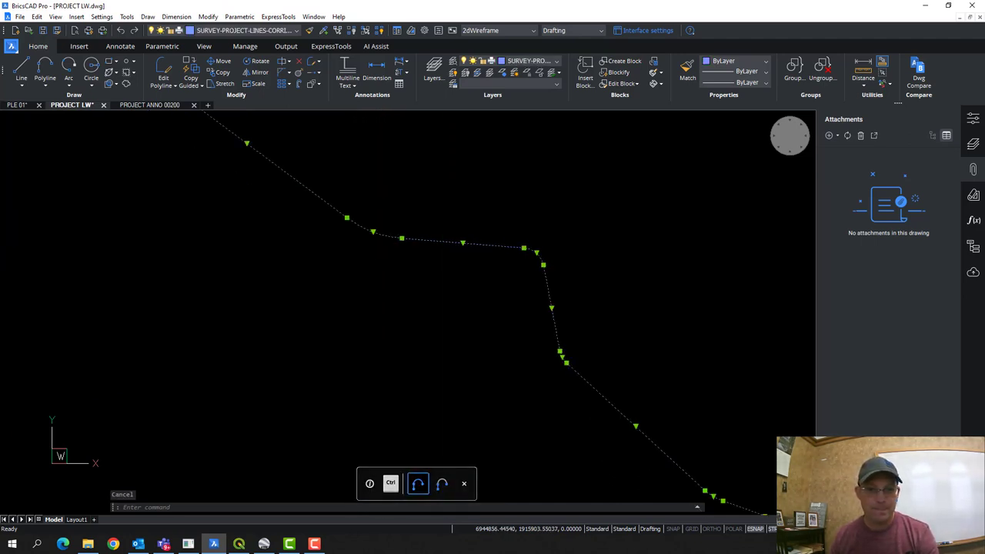
pyautogui.moveTo(532, 287); pyautogui.dragTo(418, 280)
pyautogui.scroll(-3, 418, 279)
pyautogui.moveTo(572, 345); pyautogui.dragTo(481, 308)
pyautogui.press('Escape')
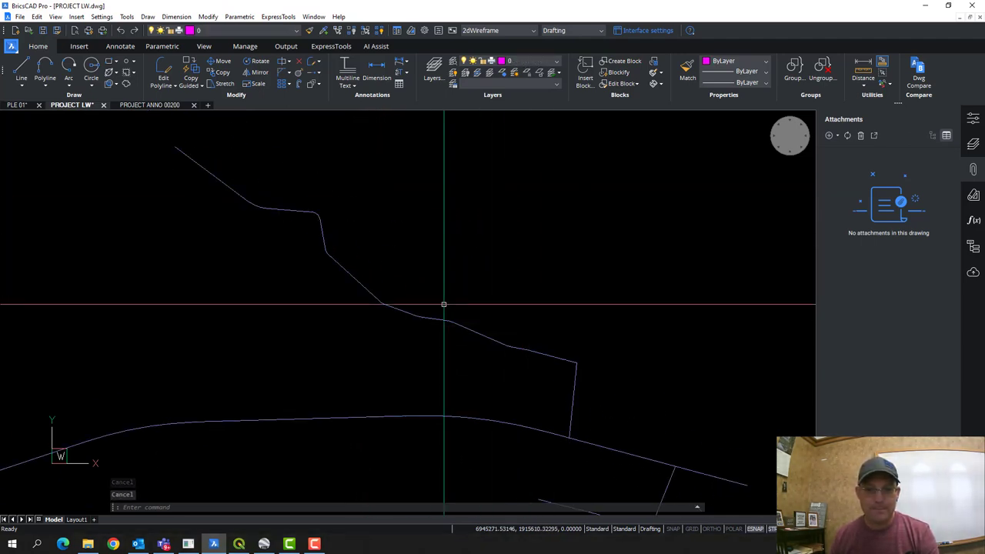
# Step: Select the northern branch polyline again and inspect the curve near its northwest end
pyautogui.scroll(3, 289, 204)
pyautogui.scroll(4, 254, 212)
pyautogui.click(238, 222)
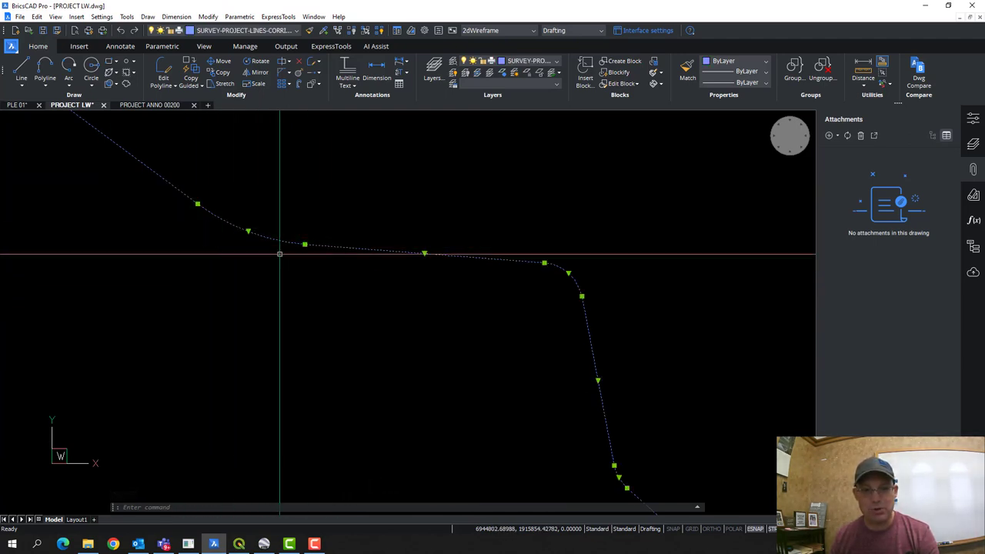
pyautogui.scroll(-6, 271, 247)
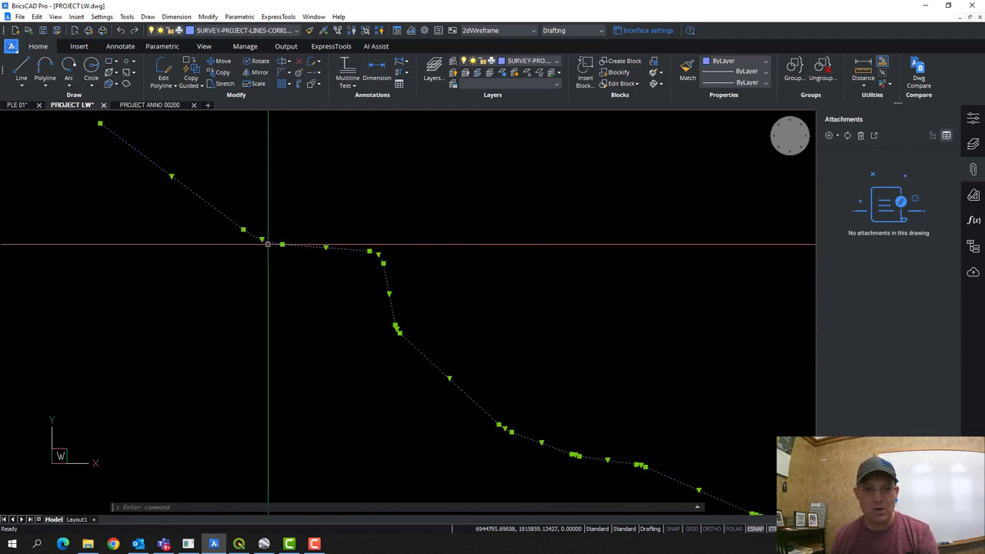
# Step: Inspect the bends along the upper part of the northern branch polyline and clear its selection
pyautogui.scroll(5, 271, 256)
pyautogui.press('Escape')
pyautogui.scroll(-3, 374, 290)
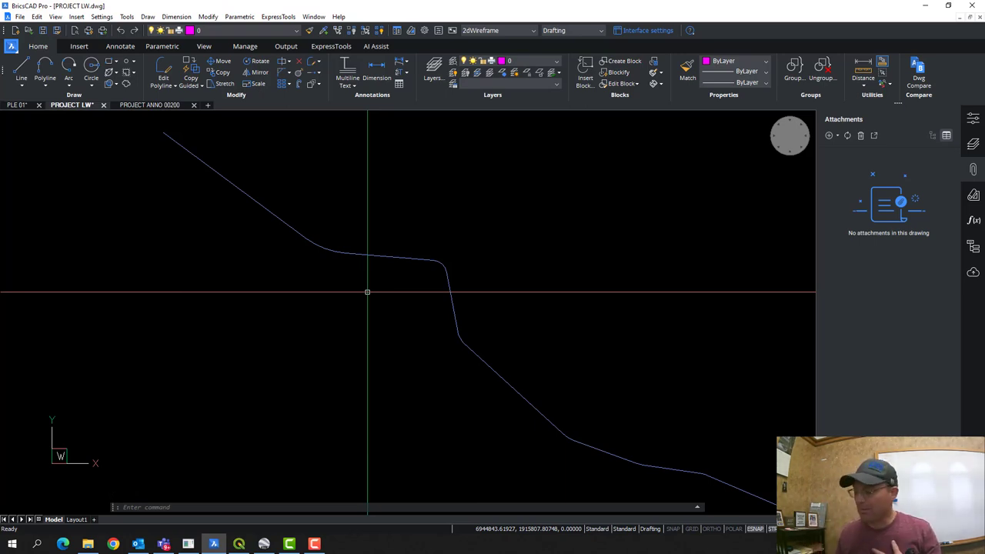
# Step: Select both the northern and southern branch polylines at the corridor's east end
pyautogui.scroll(-3, 501, 275)
pyautogui.click(631, 374)
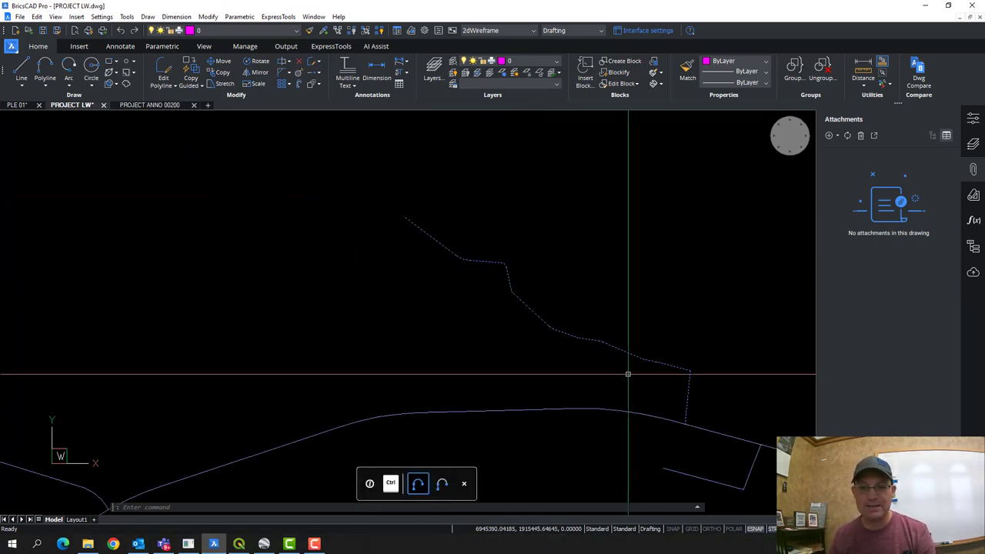
pyautogui.moveTo(669, 370); pyautogui.dragTo(504, 237)
pyautogui.click(595, 385)
pyautogui.click(524, 337)
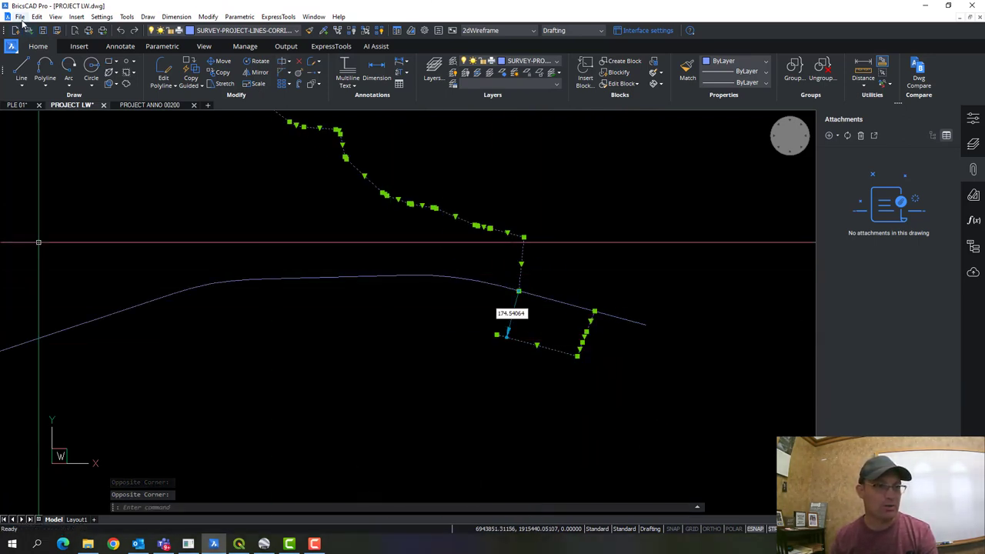
# Step: Start a drawing export and set its destination to the job's GIS > Tasks > Task 001 > Input folder
pyautogui.click(20, 17)
pyautogui.moveTo(69, 126)
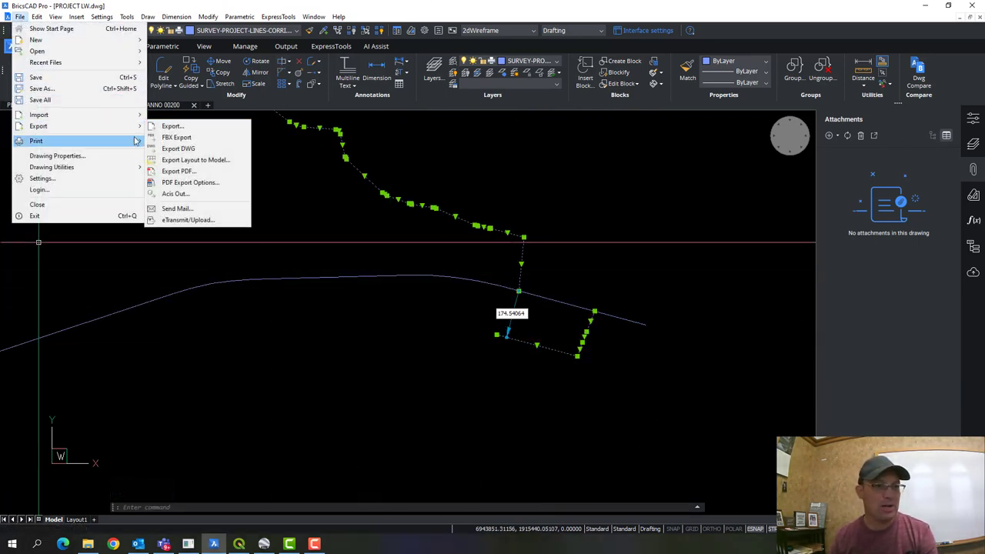
pyautogui.click(177, 127)
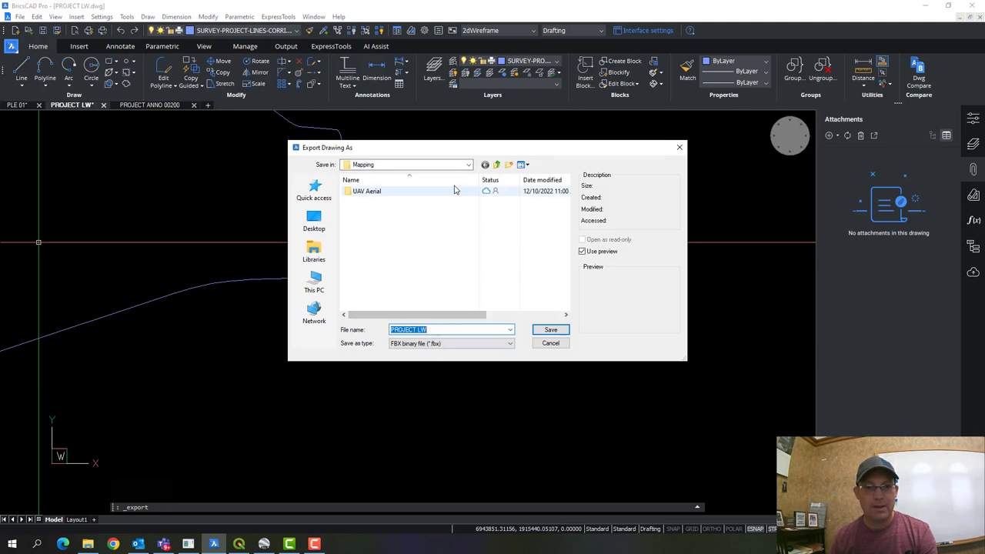
pyautogui.click(499, 164)
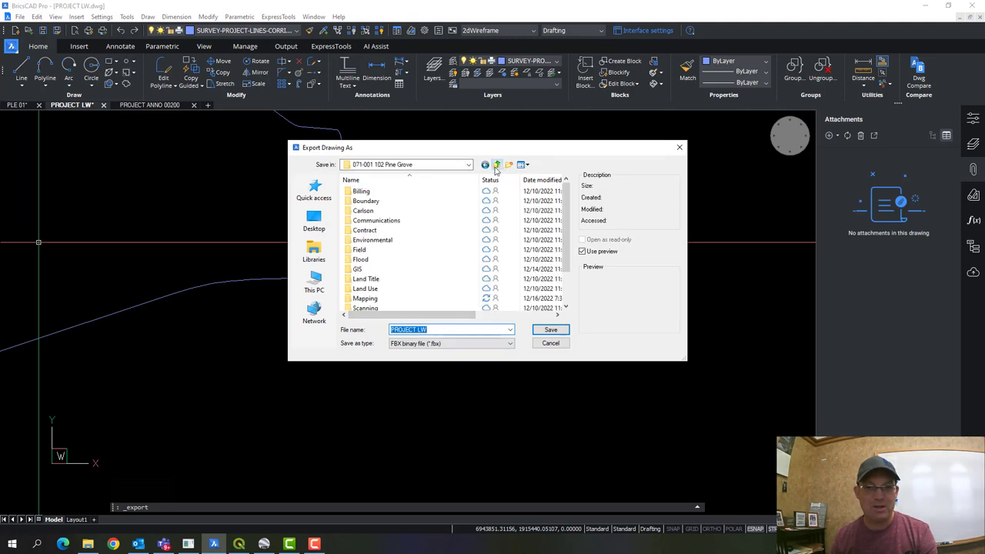
pyautogui.doubleClick(389, 268)
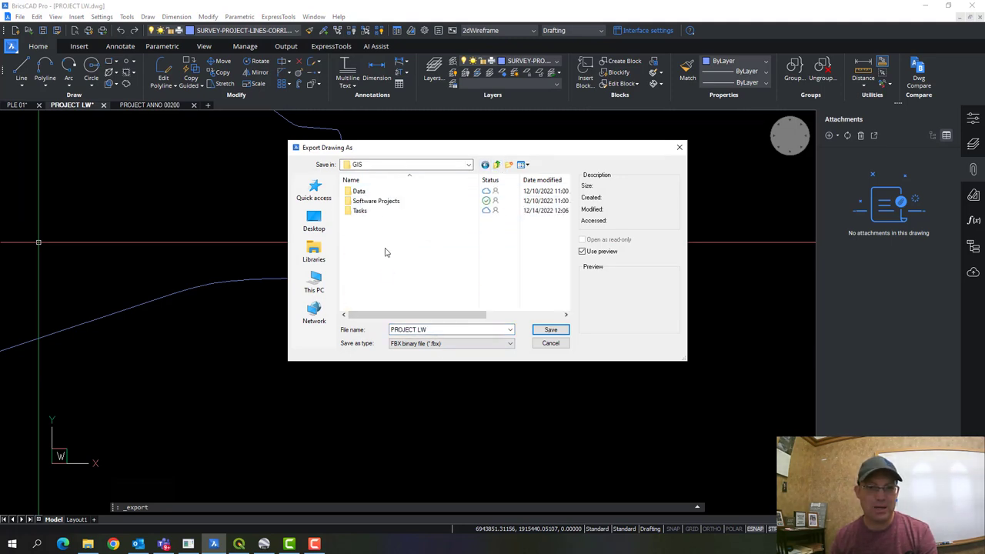
pyautogui.doubleClick(365, 211)
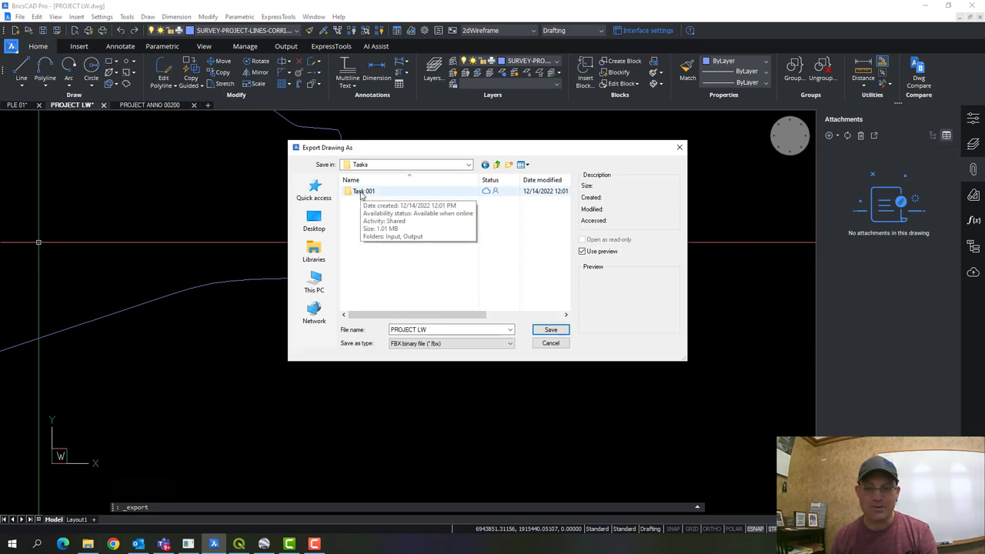
pyautogui.doubleClick(361, 191)
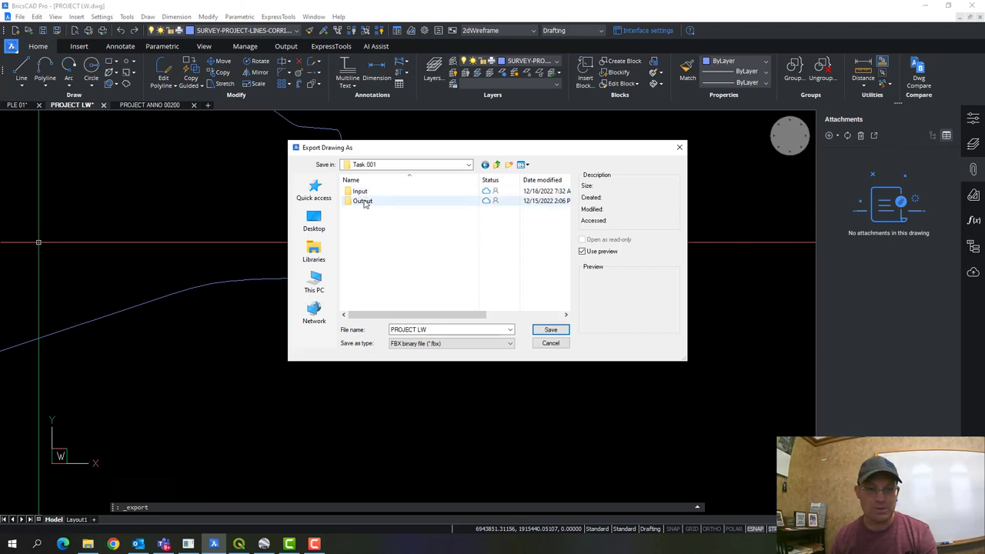
pyautogui.doubleClick(363, 193)
# Step: Export the drawing as an AutoCAD ASCII DXF file named CORRIDOR SEGMENTS ADD 1
pyautogui.click(436, 329)
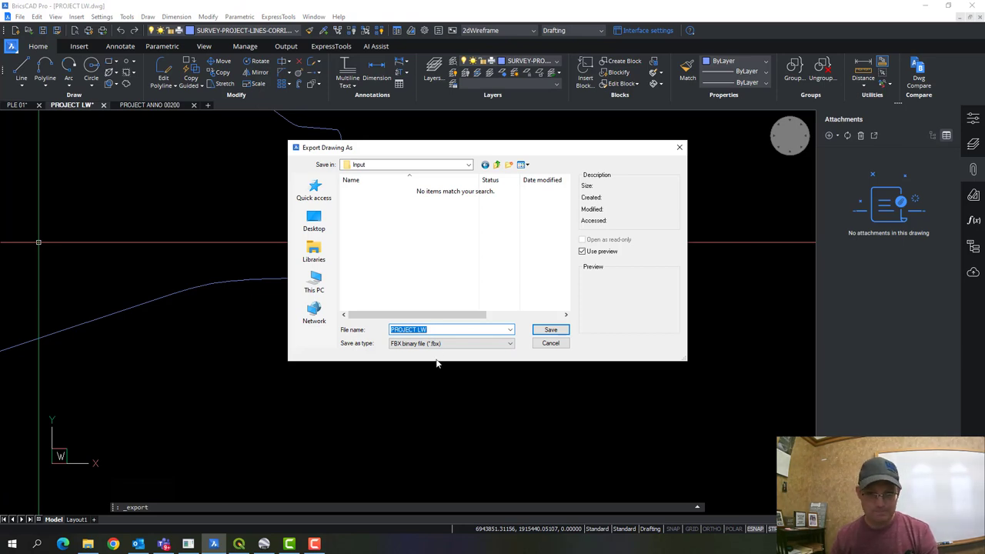
pyautogui.click(436, 344)
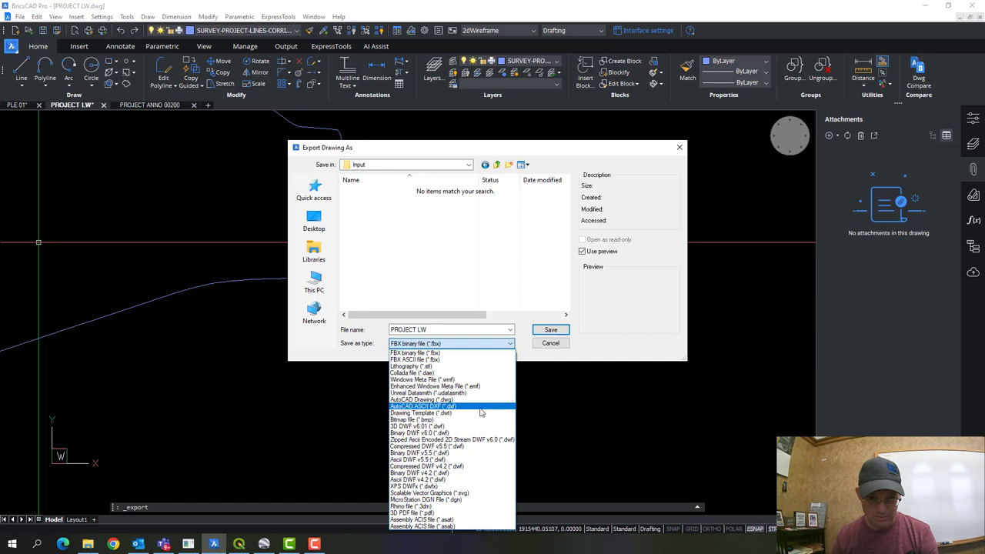
pyautogui.click(480, 409)
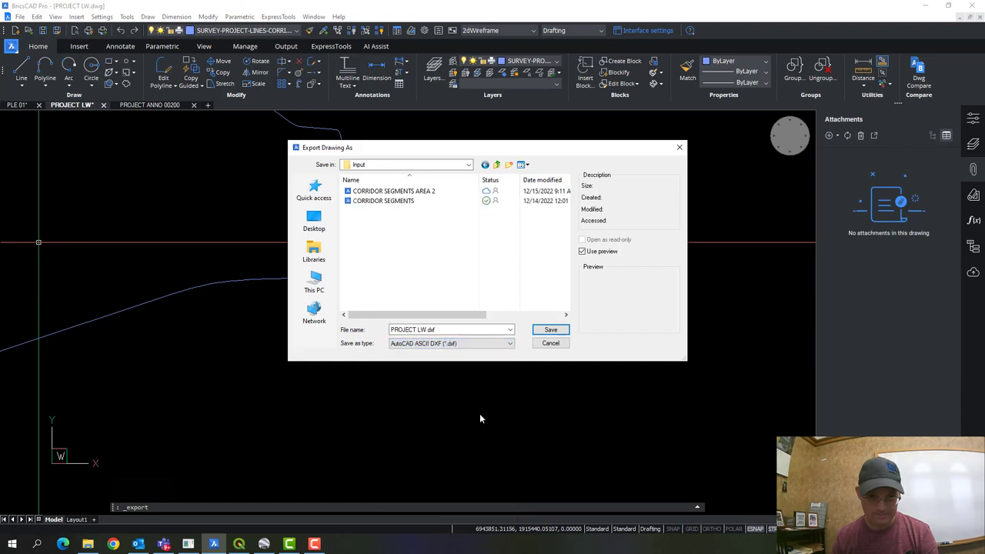
pyautogui.doubleClick(433, 329)
pyautogui.click(383, 200)
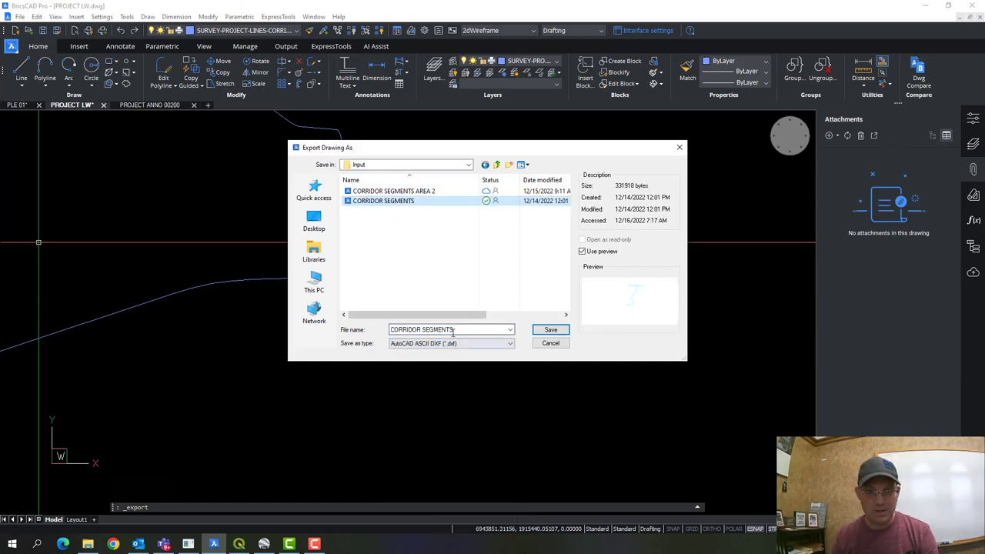
pyautogui.click(454, 332)
pyautogui.click(464, 333)
pyautogui.write('ADD 1')
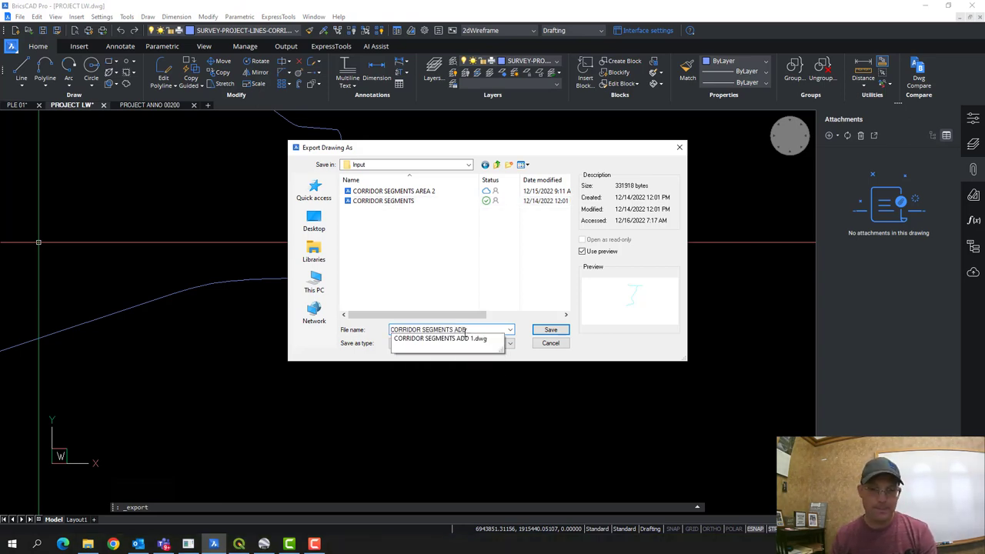
pyautogui.click(551, 330)
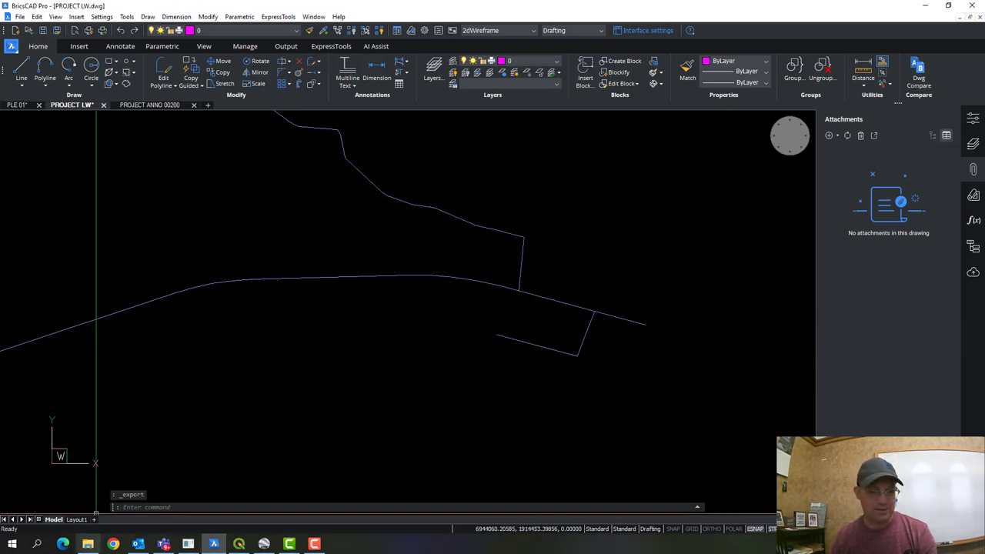
# Step: Switch to File Explorer, open Task 001's Output folder in the Pine Grove job's GIS tasks, and check its full file names
pyautogui.scroll(-1, 349, 361)
pyautogui.moveTo(307, 344); pyautogui.dragTo(397, 351)
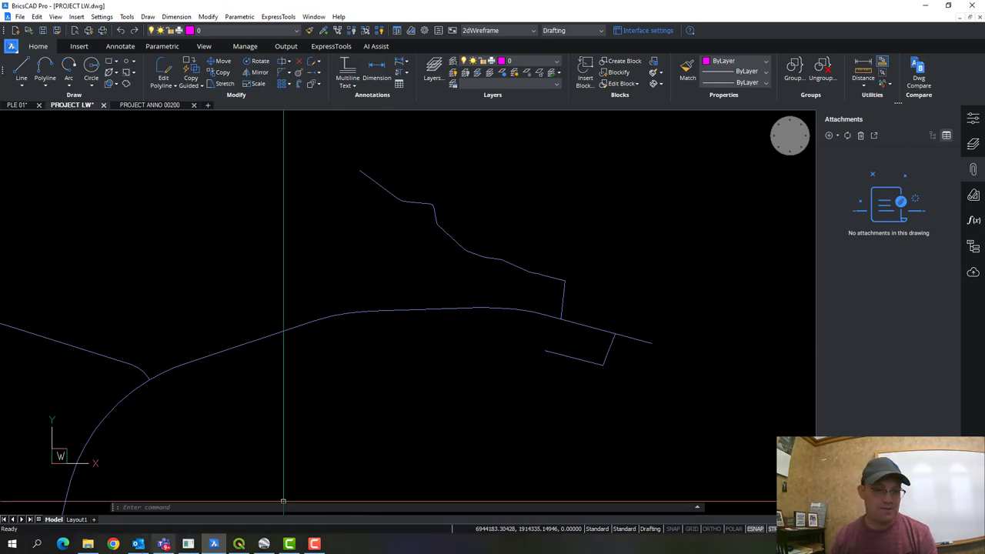
pyautogui.click(88, 544)
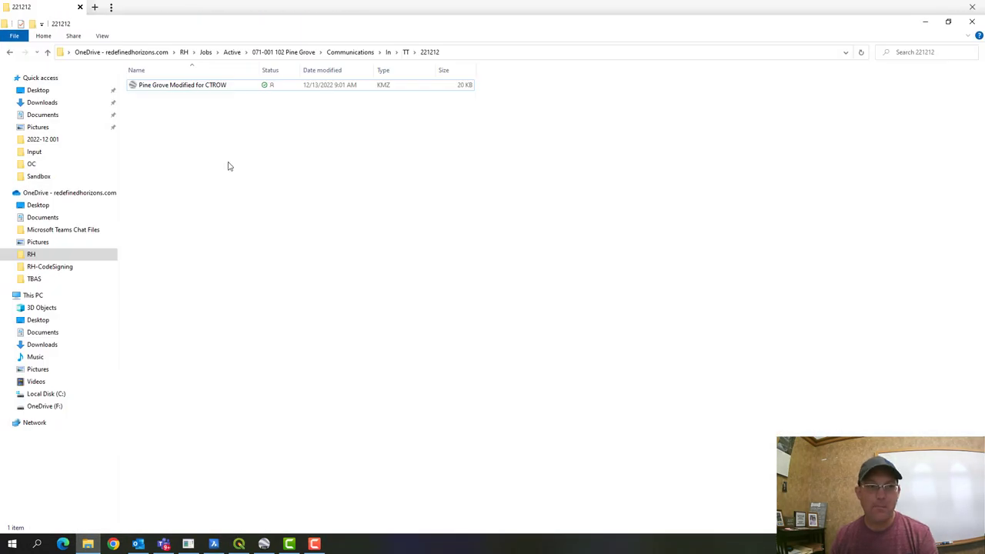
pyautogui.click(263, 55)
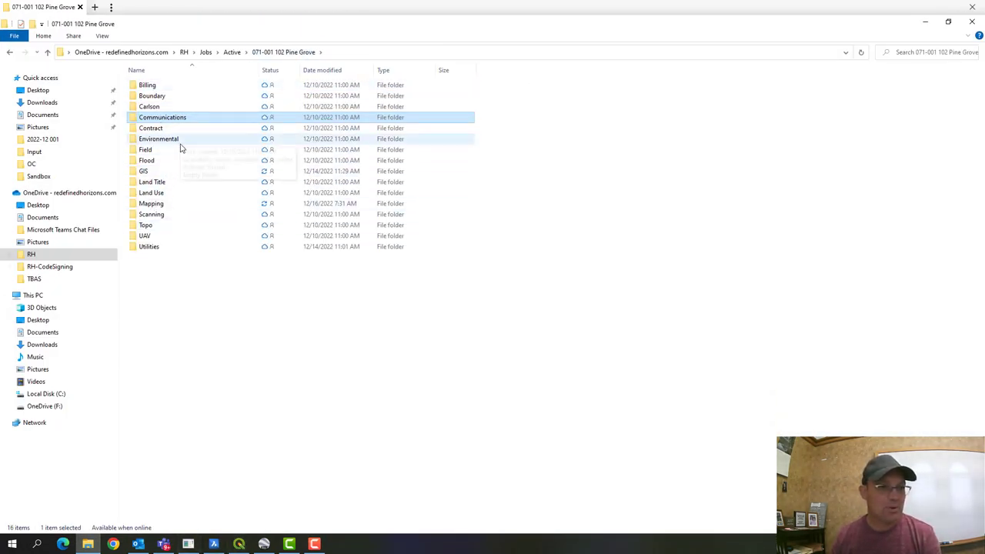
pyautogui.doubleClick(145, 171)
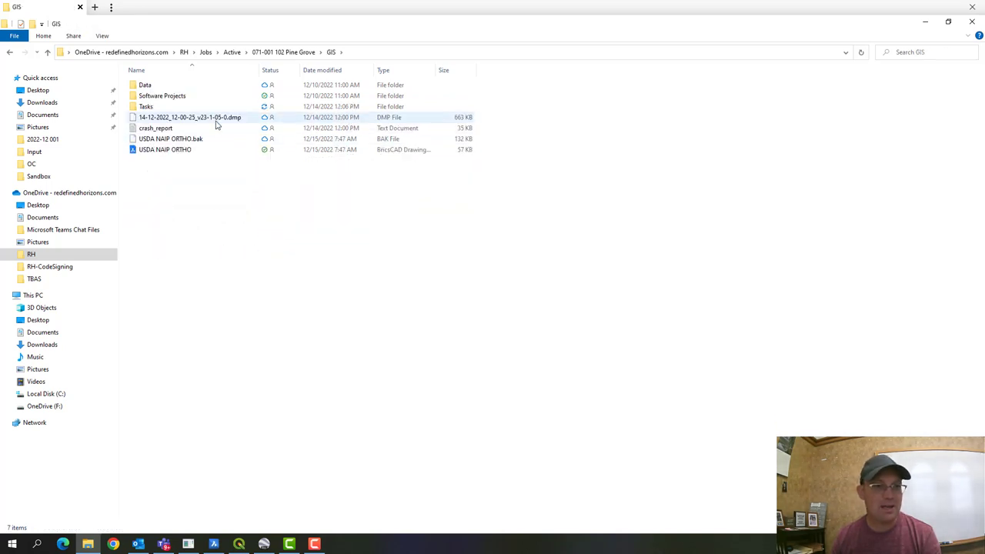
pyautogui.doubleClick(154, 105)
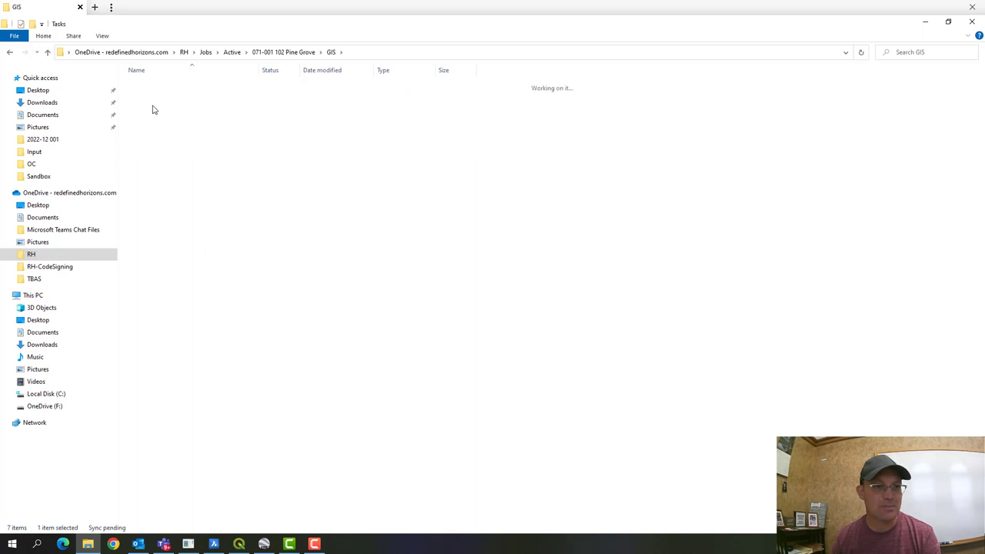
pyautogui.doubleClick(150, 85)
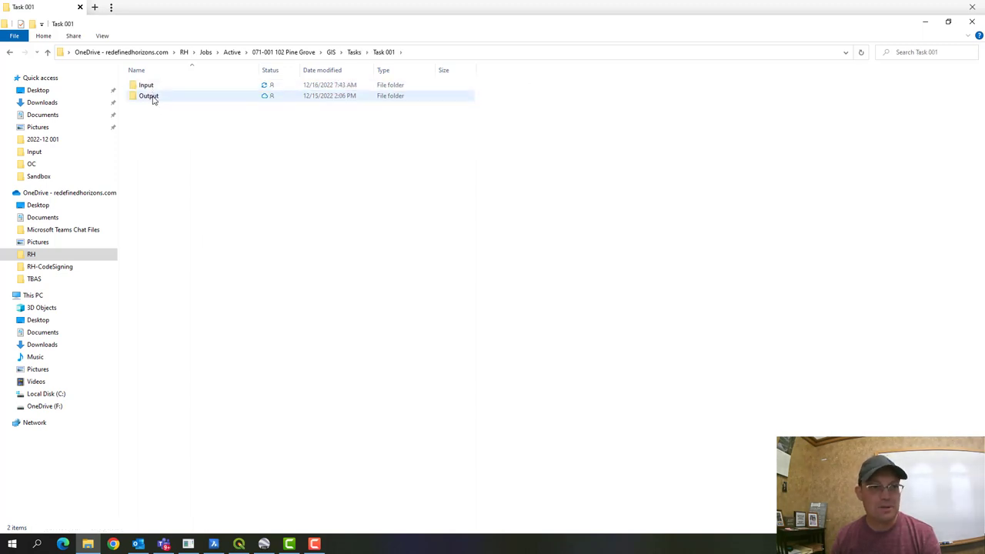
pyautogui.doubleClick(153, 97)
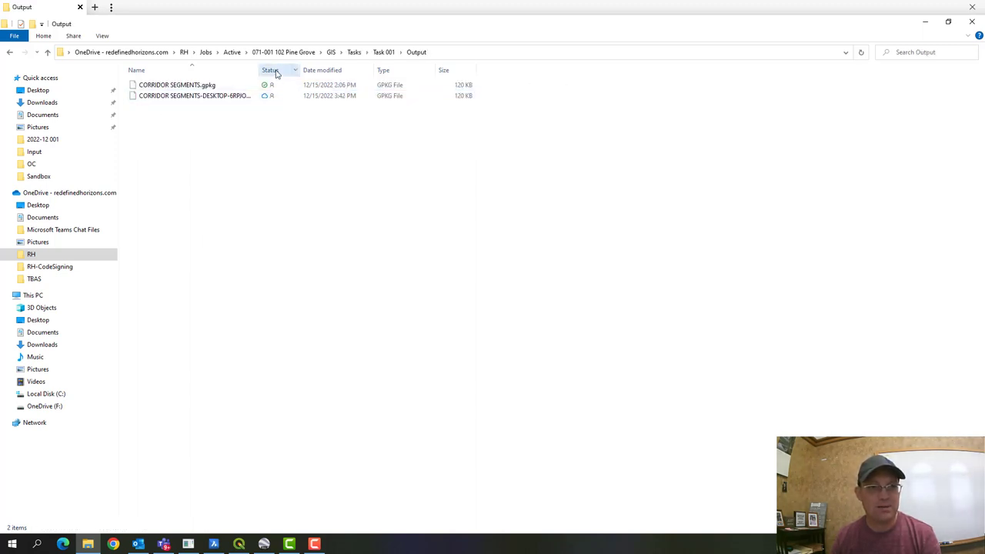
pyautogui.moveTo(259, 68); pyautogui.dragTo(405, 67)
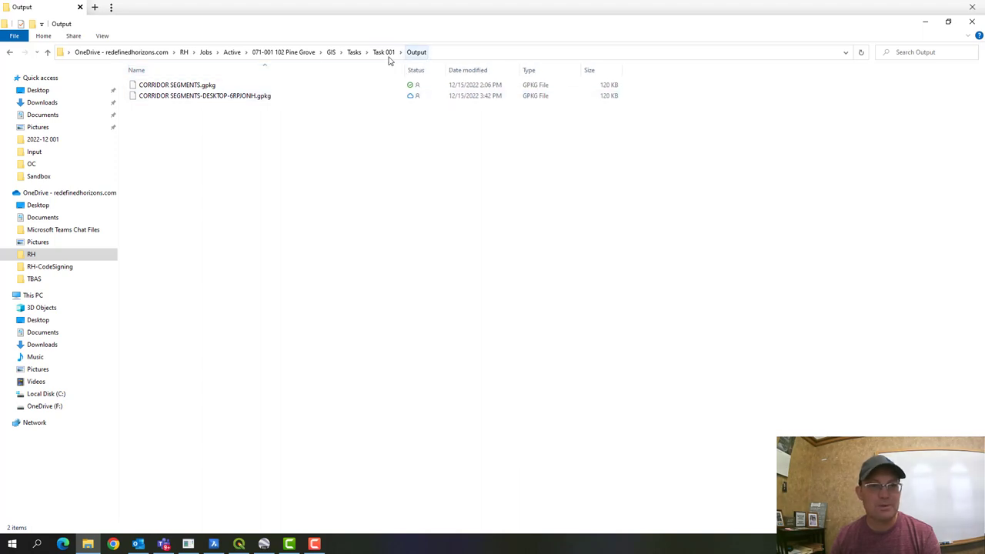
# Step: Open Task 001's Input folder and turn on the display of file name extensions
pyautogui.click(383, 52)
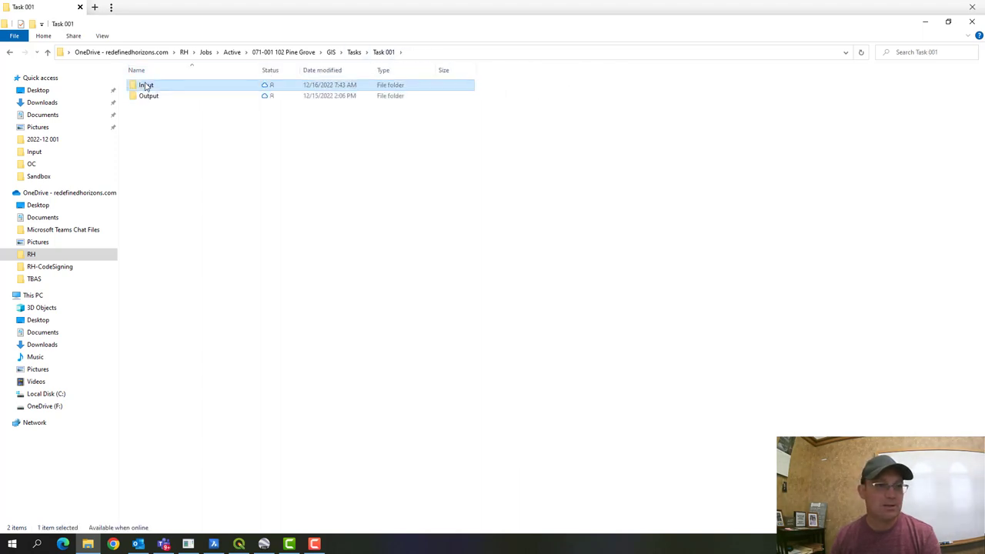
pyautogui.doubleClick(146, 86)
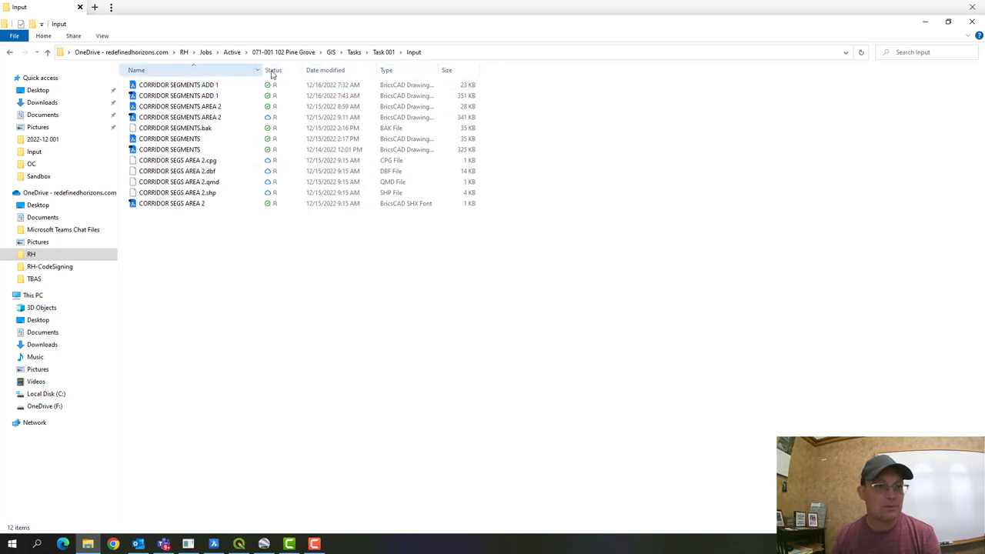
pyautogui.moveTo(262, 72); pyautogui.dragTo(254, 72)
pyautogui.rightClick(200, 89)
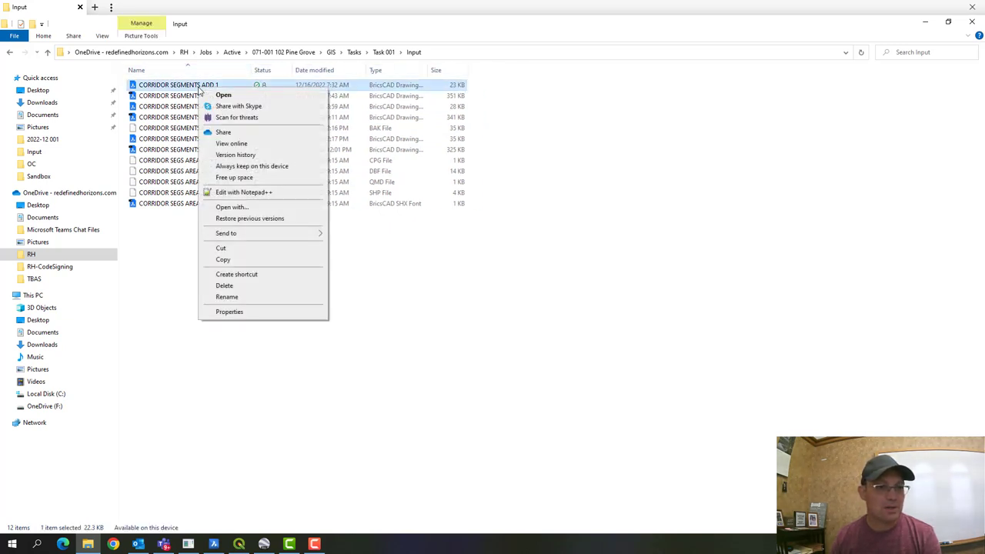
pyautogui.click(181, 324)
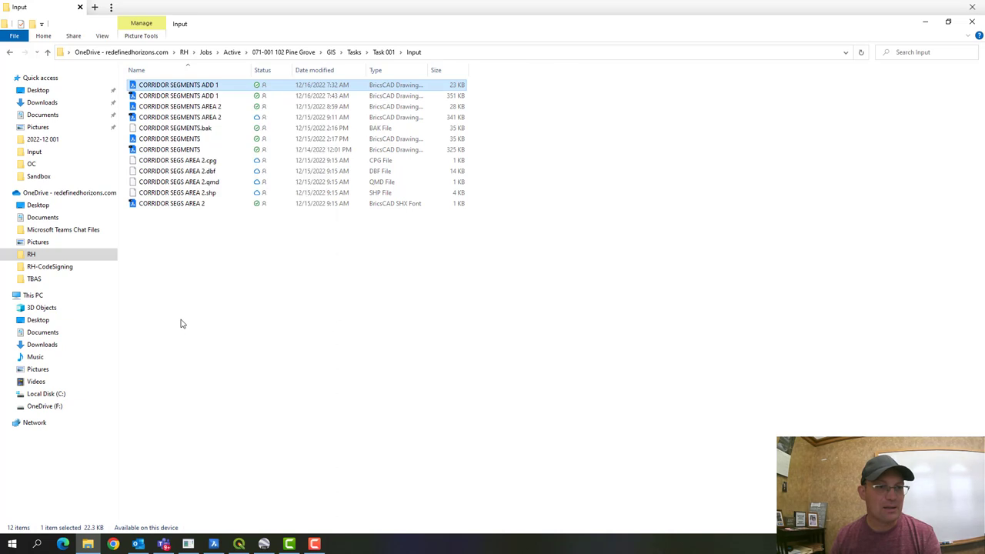
pyautogui.click(101, 36)
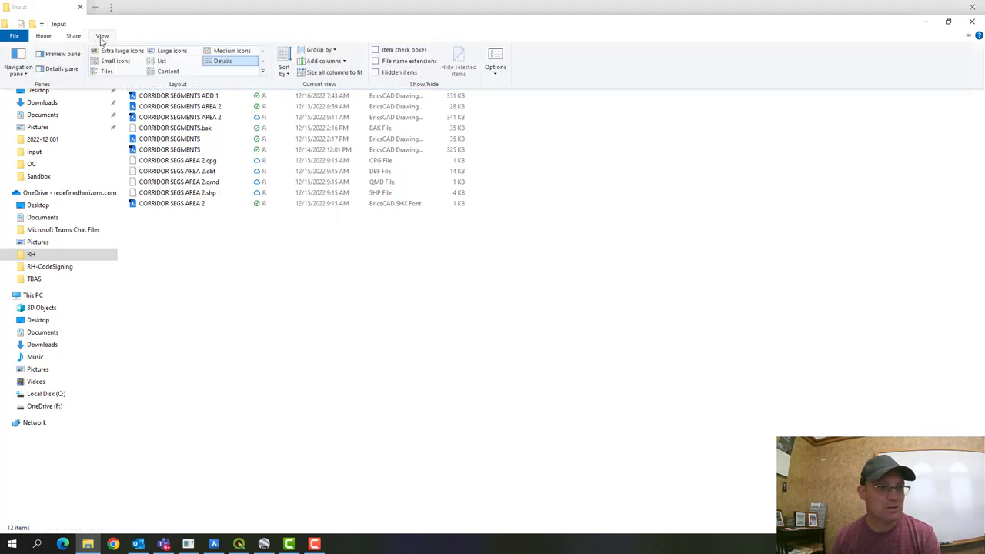
pyautogui.click(375, 61)
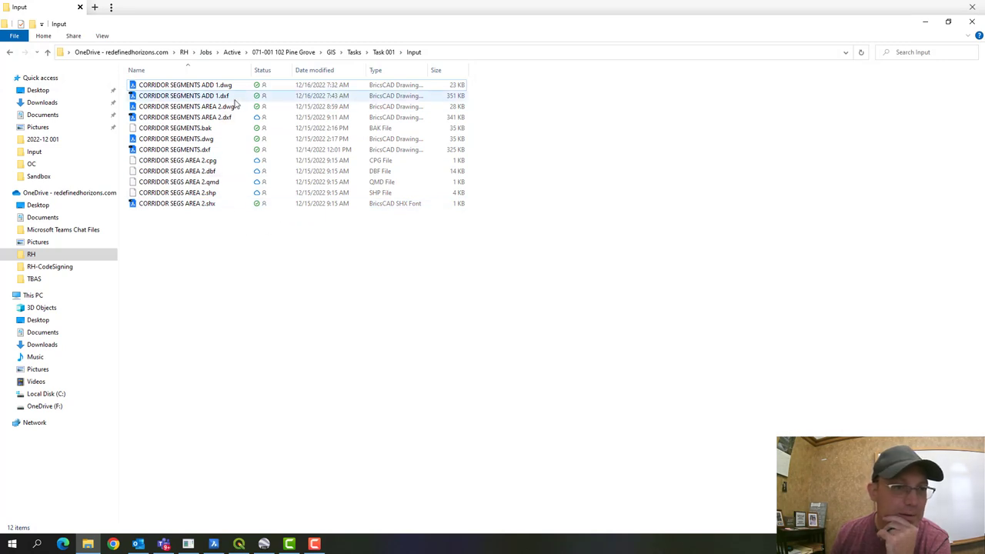
# Step: Open CORRIDOR SEGMENTS ADD 1.dxf in Notepad++, look through its header variables, and close the editor
pyautogui.click(218, 96)
pyautogui.rightClick(218, 99)
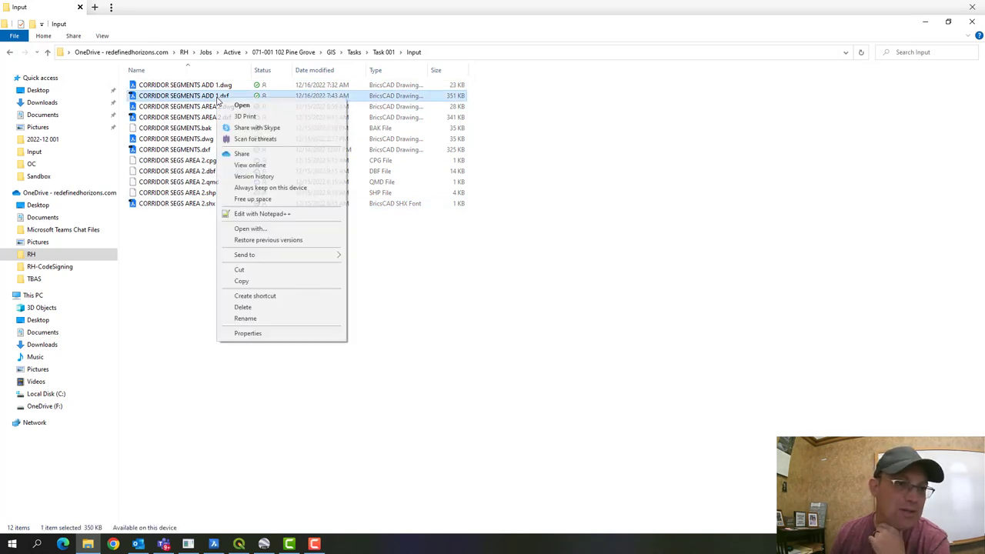
pyautogui.click(271, 218)
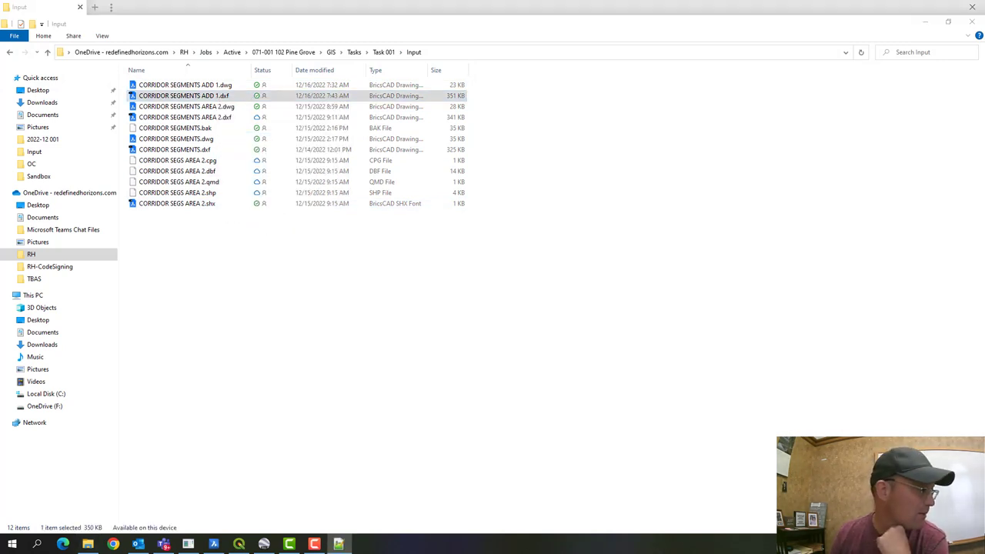
pyautogui.moveTo(1, 121); pyautogui.dragTo(614, 65)
pyautogui.scroll(-5, 553, 194)
pyautogui.scroll(-11, 555, 193)
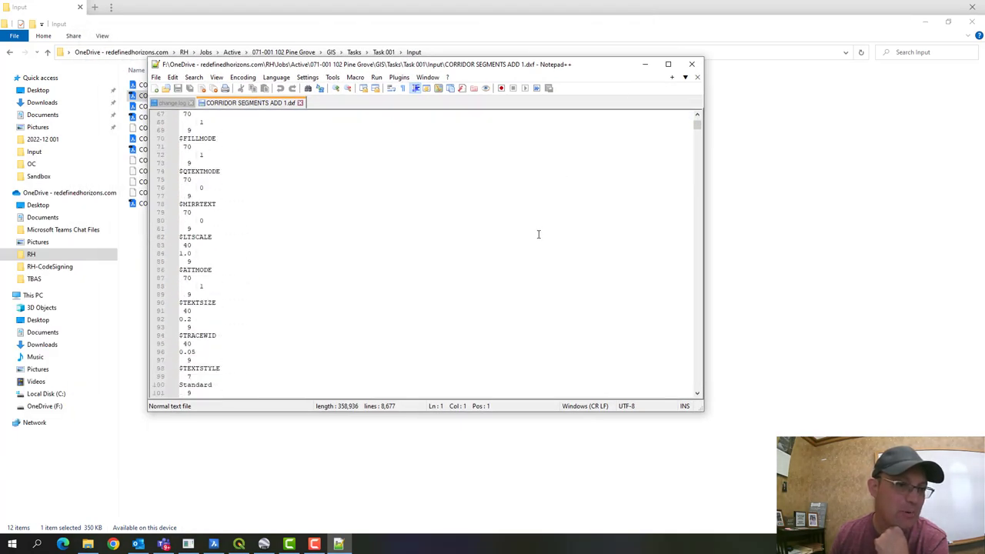
pyautogui.click(694, 65)
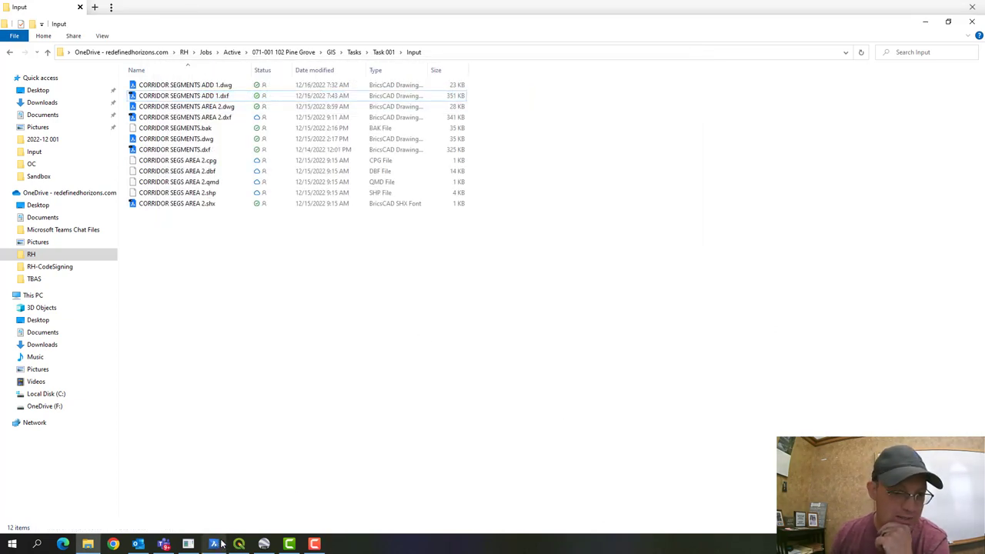
# Step: Delete CORRIDOR SEGMENTS ADD 1.dxf from the Input folder
pyautogui.click(260, 95)
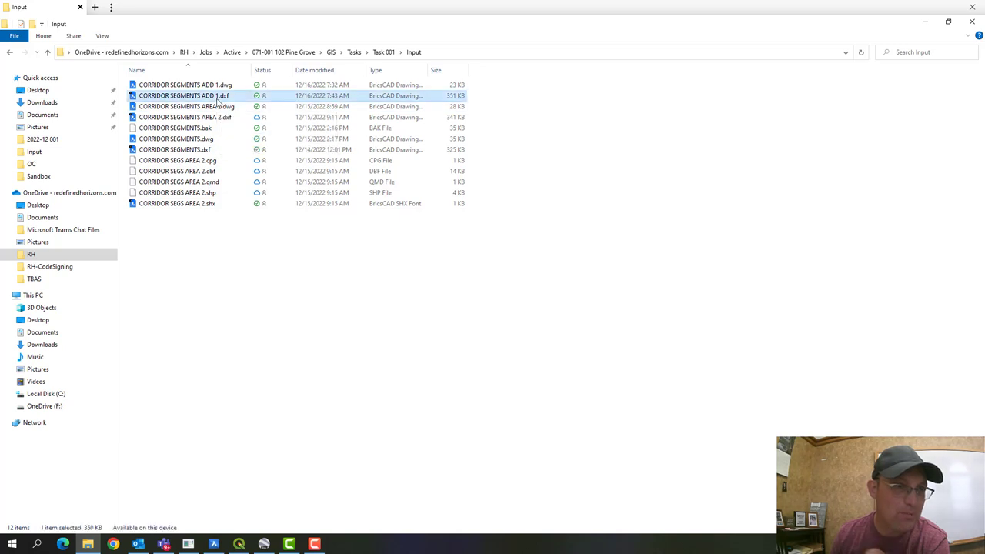
pyautogui.press('Delete')
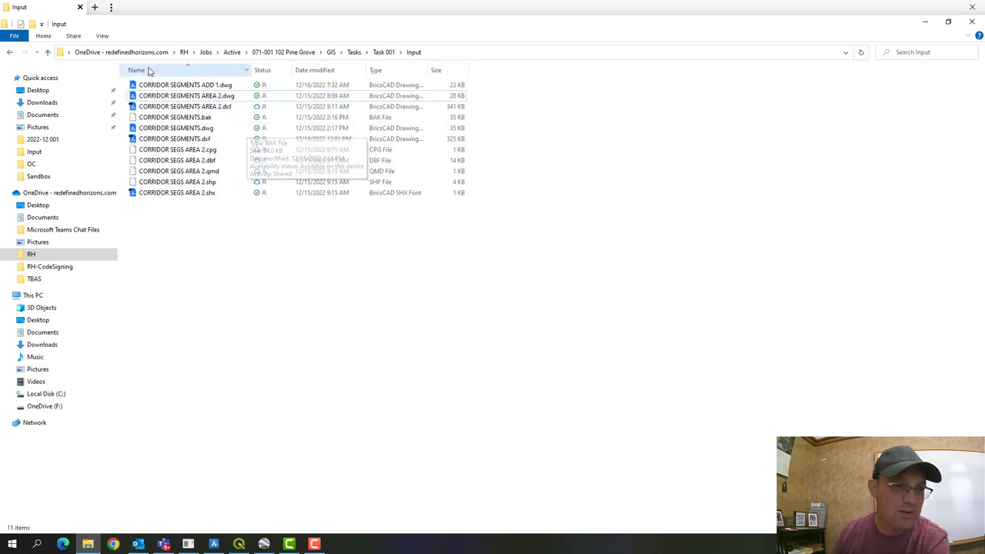
# Step: Open CORRIDOR SEGMENTS ADD 1.dwg from the Input folder in BricsCAD and bring its corridor polylines into view
pyautogui.click(213, 86)
pyautogui.doubleClick(212, 86)
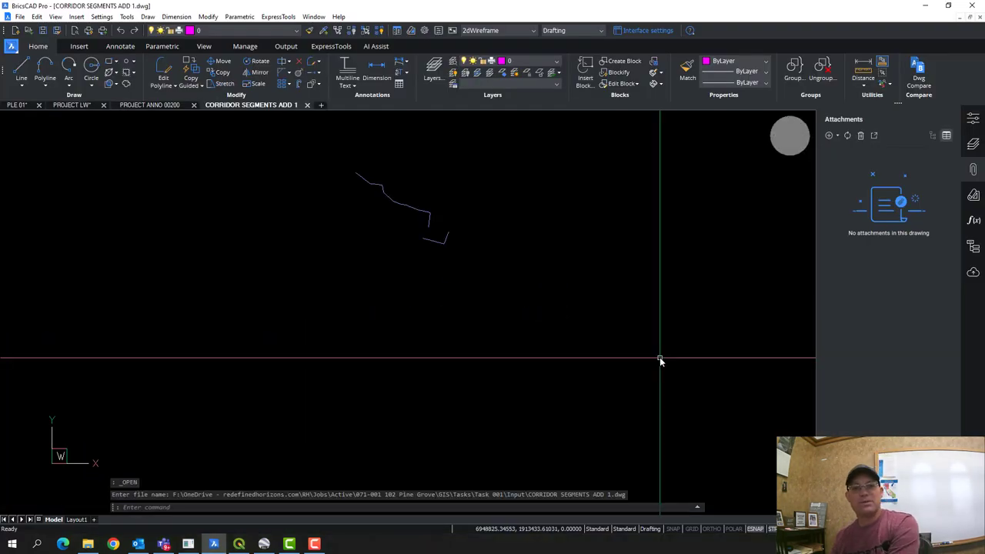
pyautogui.scroll(1, 407, 213)
pyautogui.moveTo(269, 210)
pyautogui.mouseDown()
pyautogui.moveTo(293, 211)
pyautogui.moveTo(567, 347)
pyautogui.mouseUp()
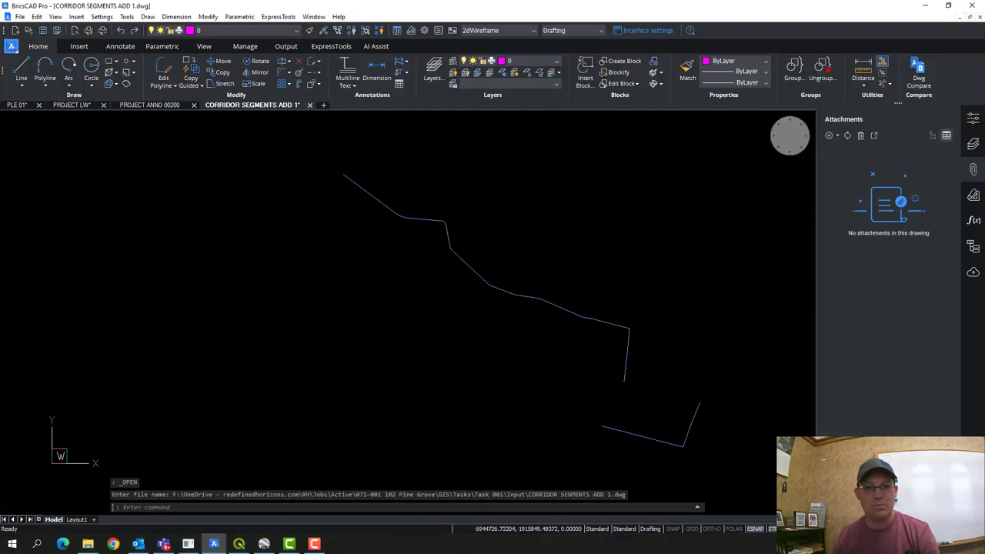
# Step: Explode both corridor polylines into individual line and arc segments
pyautogui.scroll(3, 438, 242)
pyautogui.moveTo(332, 178); pyautogui.dragTo(361, 232)
pyautogui.click(348, 286)
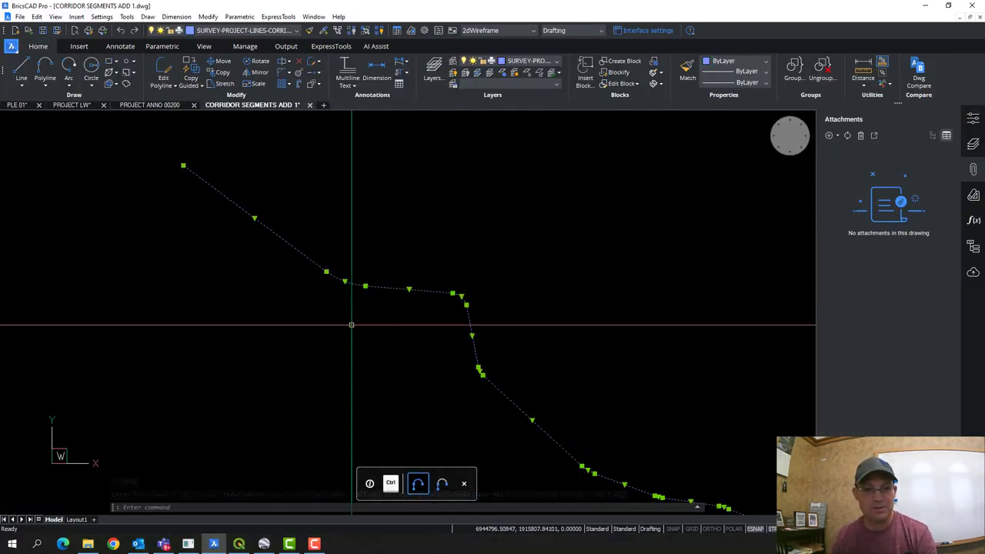
pyautogui.scroll(-4, 633, 449)
pyautogui.scroll(4, 496, 347)
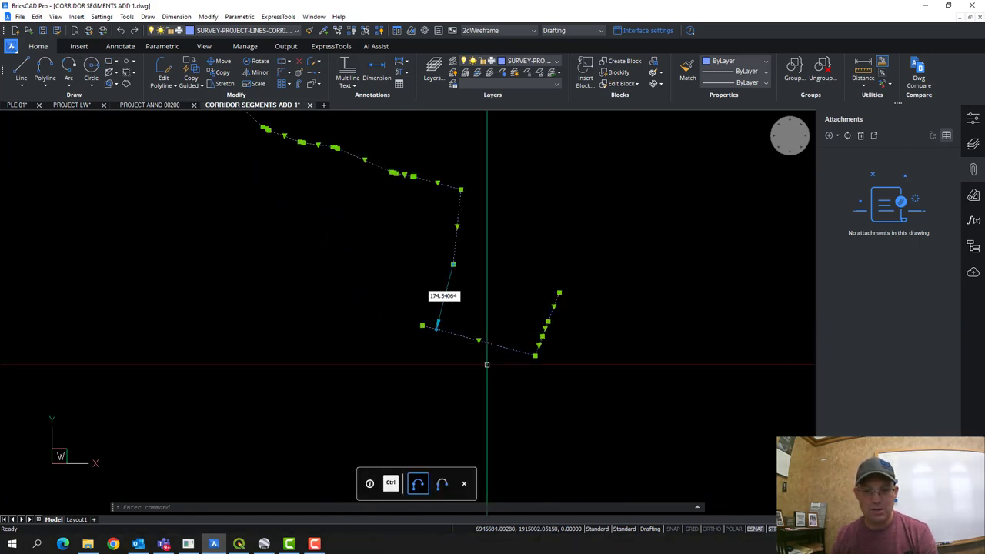
pyautogui.write('x')
pyautogui.press('Return')
# Step: Select the first bend at the northwest end of the long corridor line and check whether it is a separate arc
pyautogui.moveTo(310, 215); pyautogui.dragTo(433, 337)
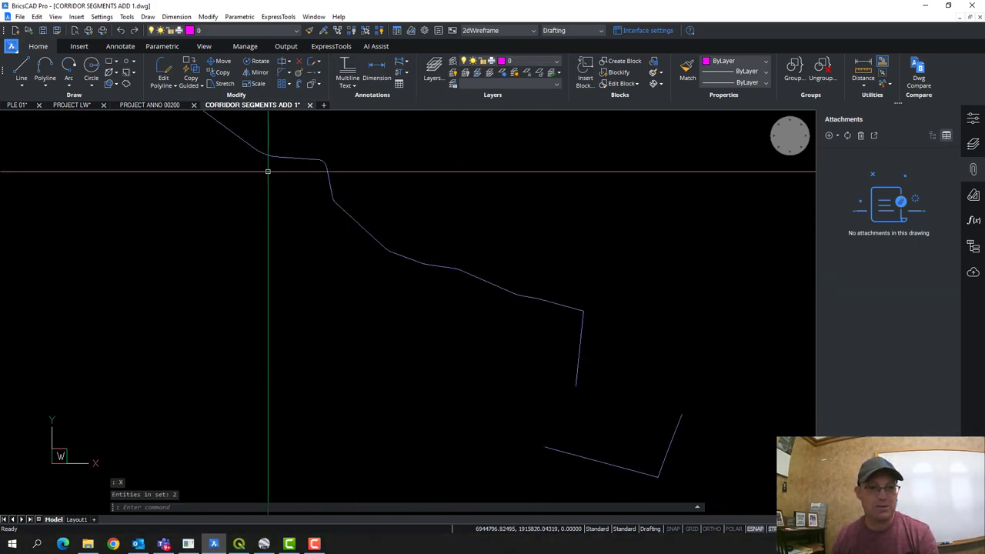
pyautogui.moveTo(269, 171); pyautogui.dragTo(390, 272)
pyautogui.click(359, 231)
pyautogui.click(310, 251)
pyautogui.press('Escape')
pyautogui.scroll(4, 392, 248)
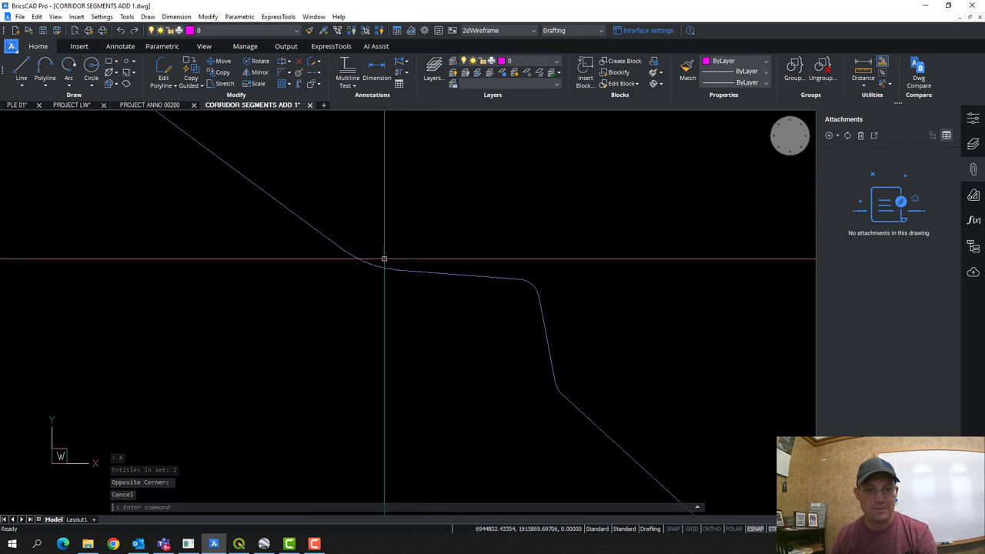
pyautogui.click(365, 261)
pyautogui.scroll(3, 367, 262)
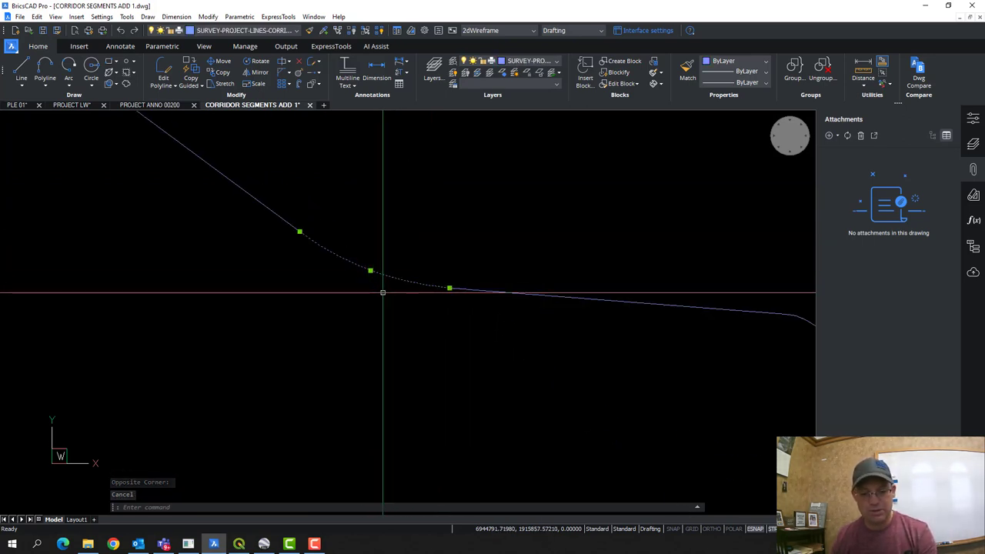
pyautogui.scroll(-2, 391, 285)
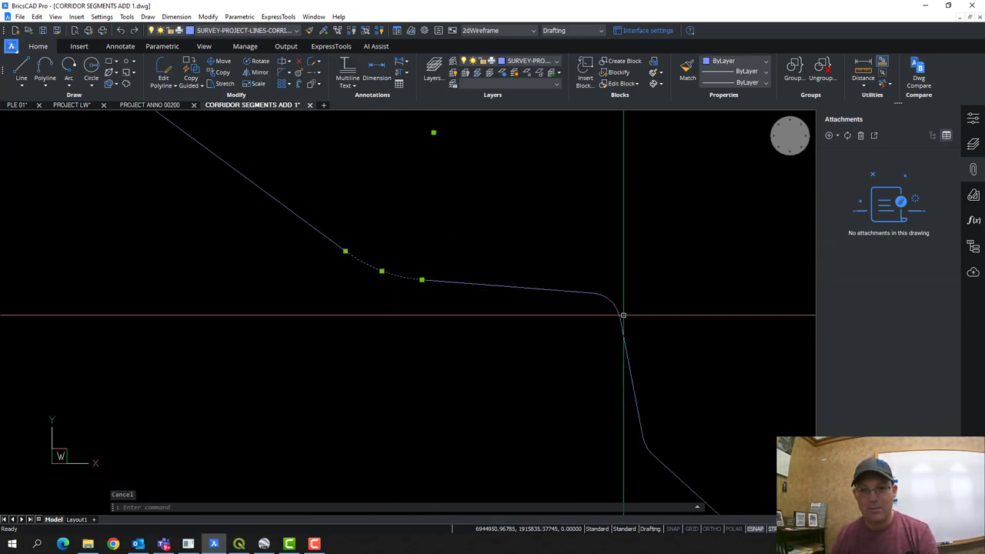
# Step: Check the next bends along the long corridor line for arc segments and clear the selection
pyautogui.click(604, 295)
pyautogui.moveTo(679, 370); pyautogui.dragTo(514, 245)
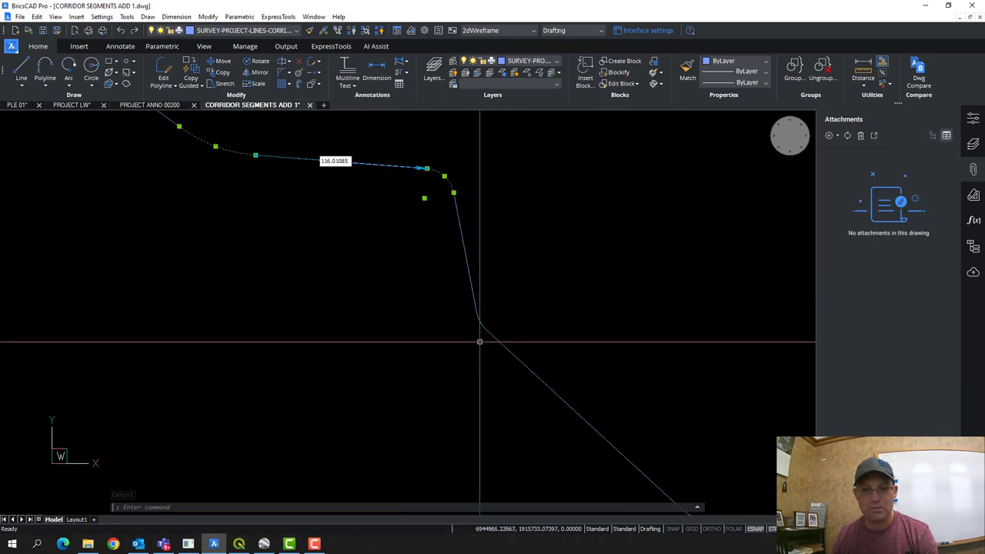
pyautogui.scroll(2, 479, 342)
pyautogui.scroll(-3, 544, 283)
pyautogui.moveTo(633, 368); pyautogui.dragTo(433, 284)
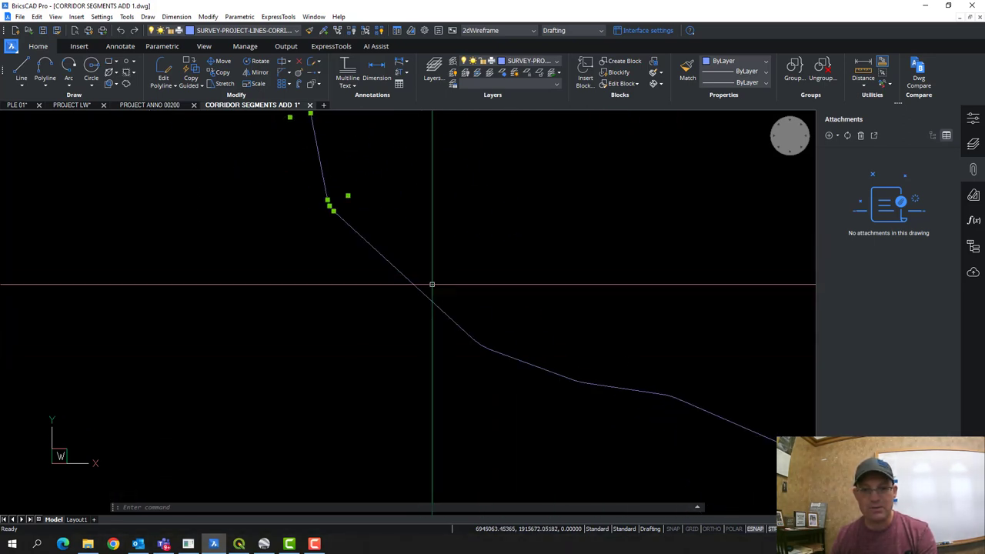
pyautogui.press('Escape')
pyautogui.click(480, 345)
pyautogui.scroll(3, 480, 345)
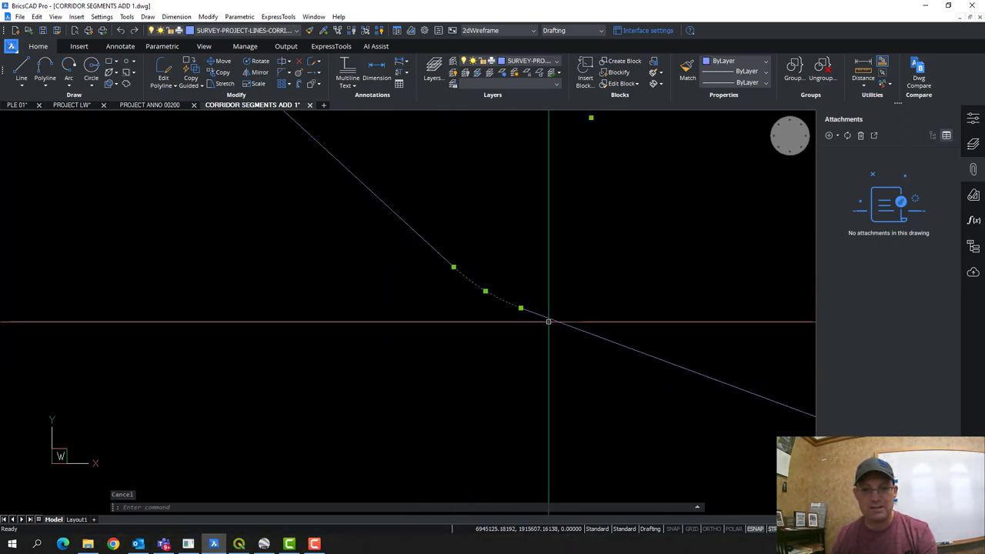
pyautogui.scroll(-3, 446, 274)
pyautogui.moveTo(82, 112); pyautogui.dragTo(420, 349)
pyautogui.press('Escape')
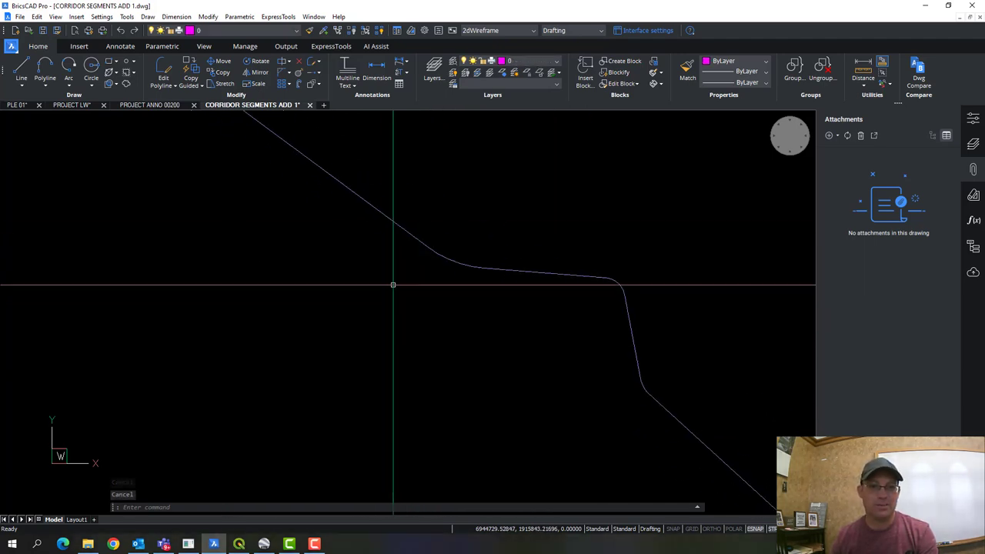
# Step: Divide the two northwesternmost bend arcs of the long corridor line into 5 segments each, marking the division points
pyautogui.moveTo(361, 260)
pyautogui.mouseDown()
pyautogui.moveTo(532, 409)
pyautogui.moveTo(523, 383)
pyautogui.moveTo(521, 396)
pyautogui.moveTo(411, 347)
pyautogui.mouseUp()
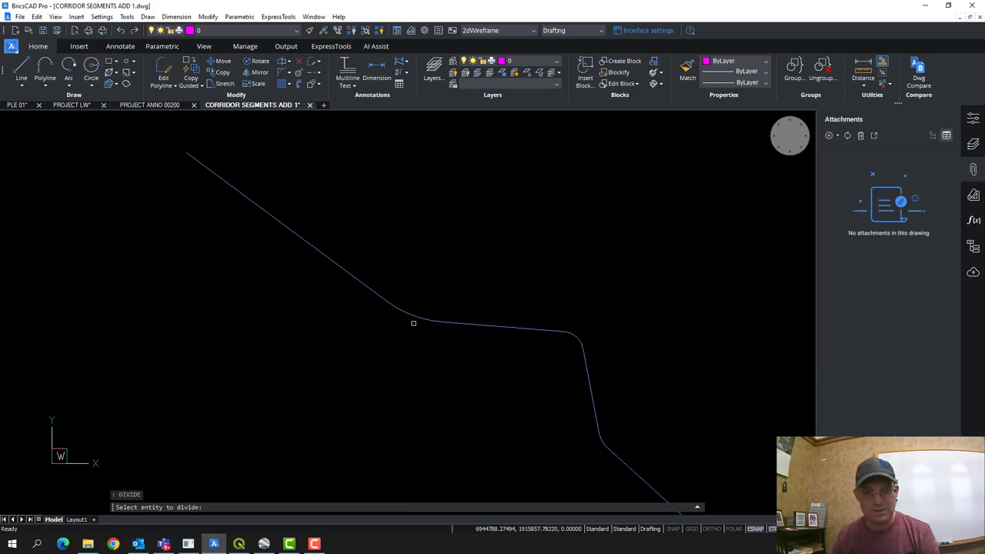
pyautogui.click(413, 316)
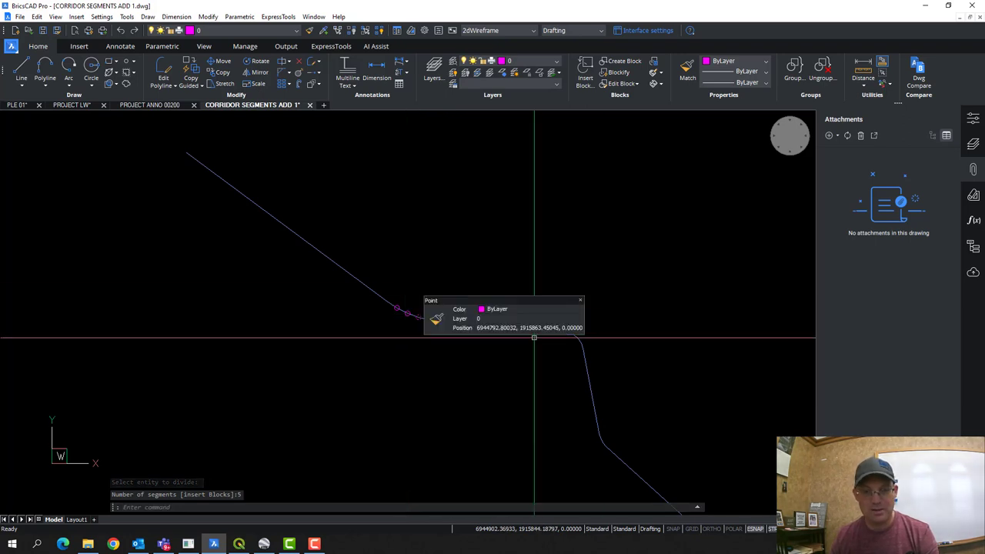
pyautogui.scroll(3, 579, 346)
pyautogui.press('Return')
pyautogui.click(577, 343)
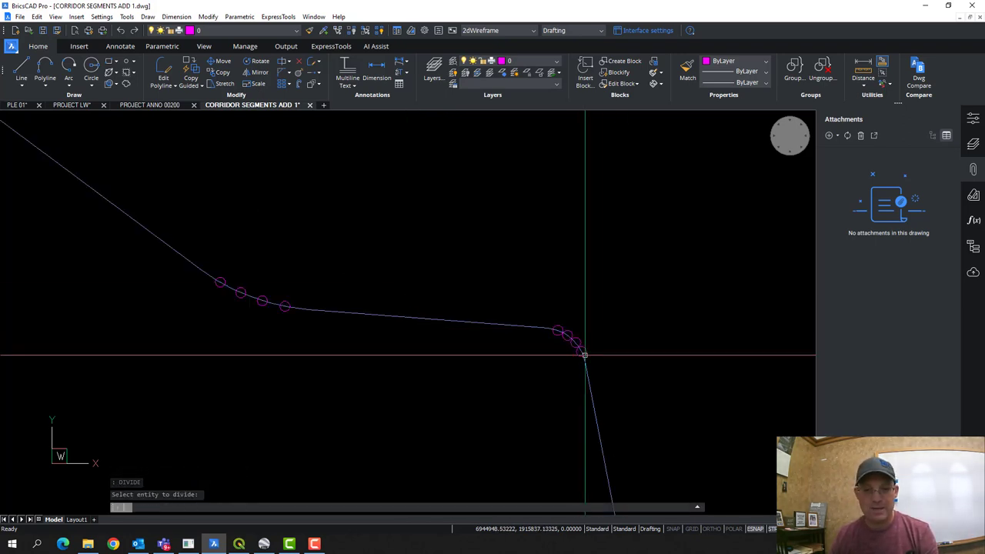
# Step: Inspect the remaining shallow bends along the southeastern part of the long corridor line for arc segments
pyautogui.scroll(-3, 497, 303)
pyautogui.moveTo(647, 450); pyautogui.dragTo(426, 317)
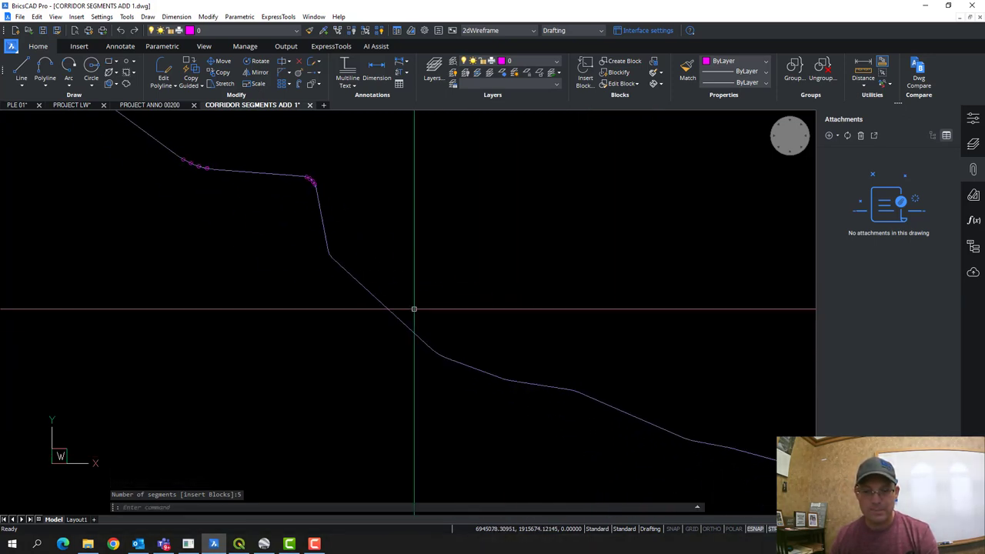
pyautogui.scroll(3, 378, 318)
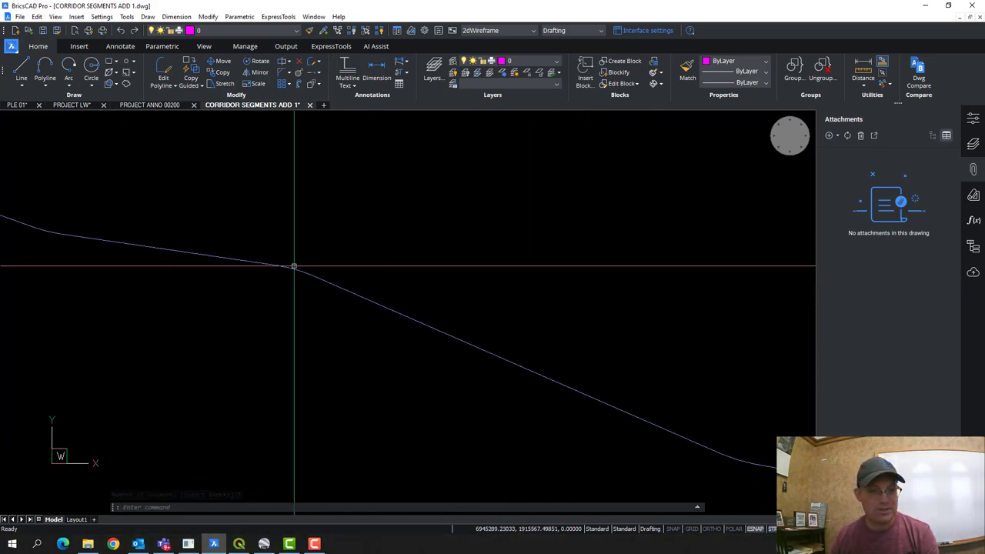
pyautogui.click(292, 267)
pyautogui.press('Escape')
pyautogui.scroll(-2, 339, 322)
pyautogui.scroll(2, 493, 378)
pyautogui.click(466, 364)
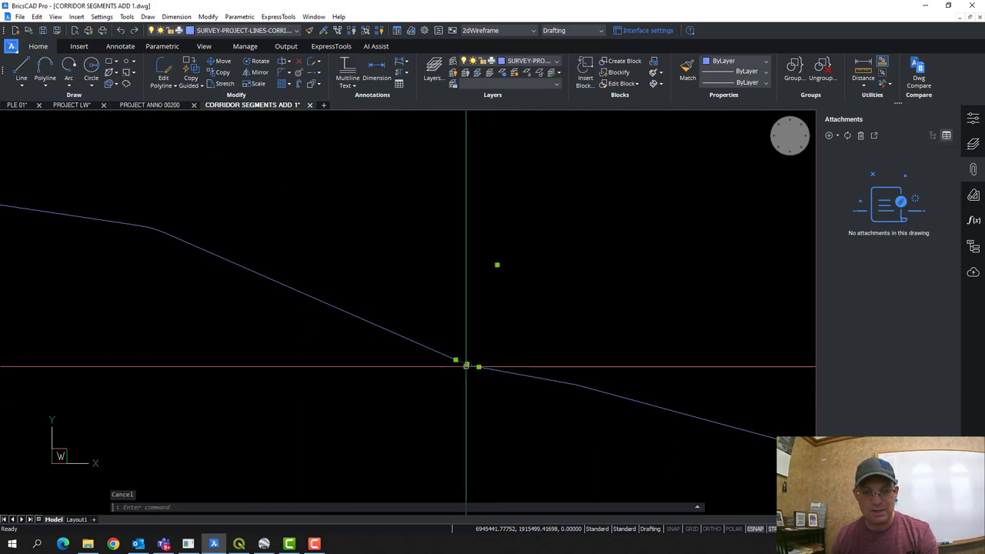
pyautogui.press('Escape')
pyautogui.scroll(-3, 475, 414)
pyautogui.scroll(6, 577, 330)
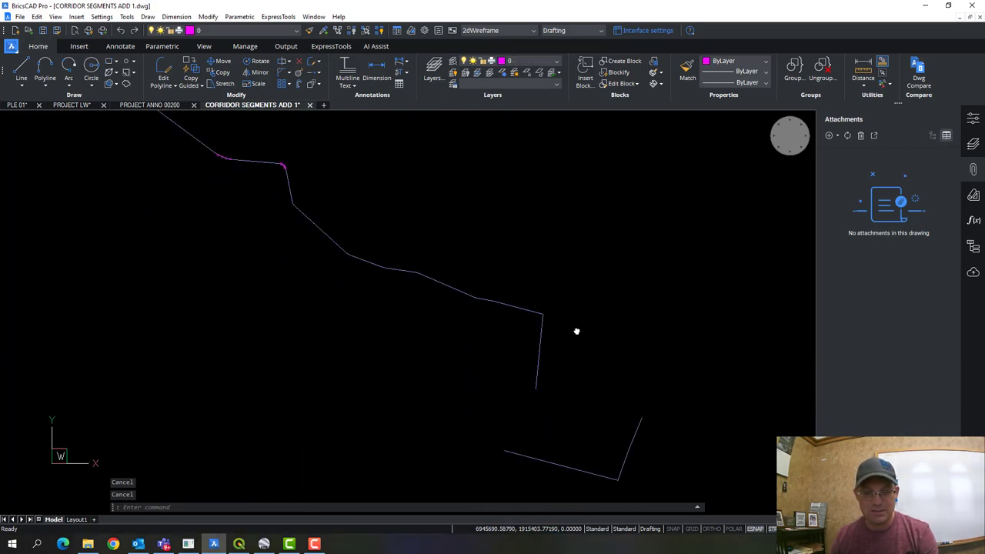
# Step: Inspect the curved segment in the short southeastern branch and clear the selection
pyautogui.click(654, 359)
pyautogui.click(562, 301)
pyautogui.press('Escape')
pyautogui.click(586, 335)
pyautogui.click(567, 313)
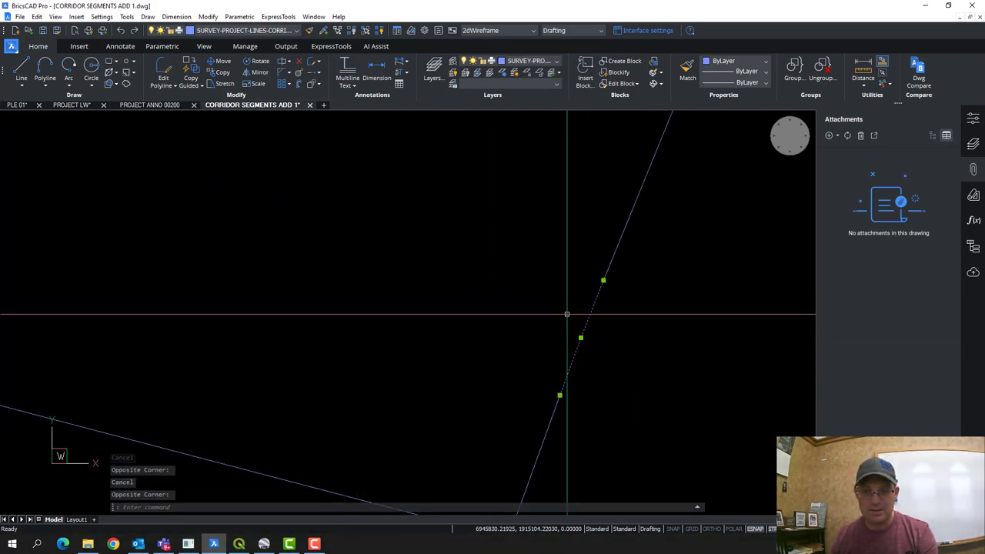
pyautogui.scroll(-6, 588, 314)
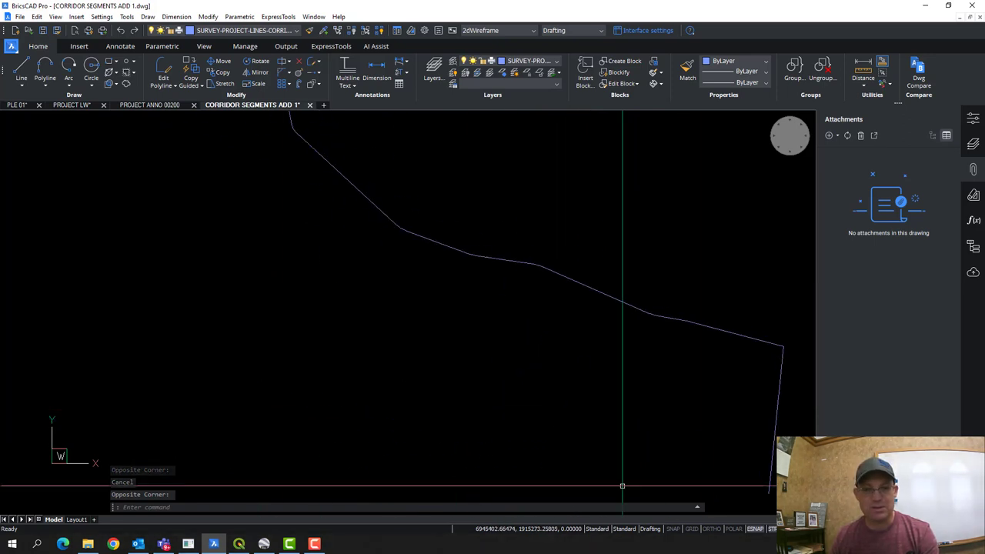
pyautogui.press('Escape')
# Step: Erase the first divided bend arc and start a polyline at the adjoining northwest line's endpoint
pyautogui.scroll(6, 266, 315)
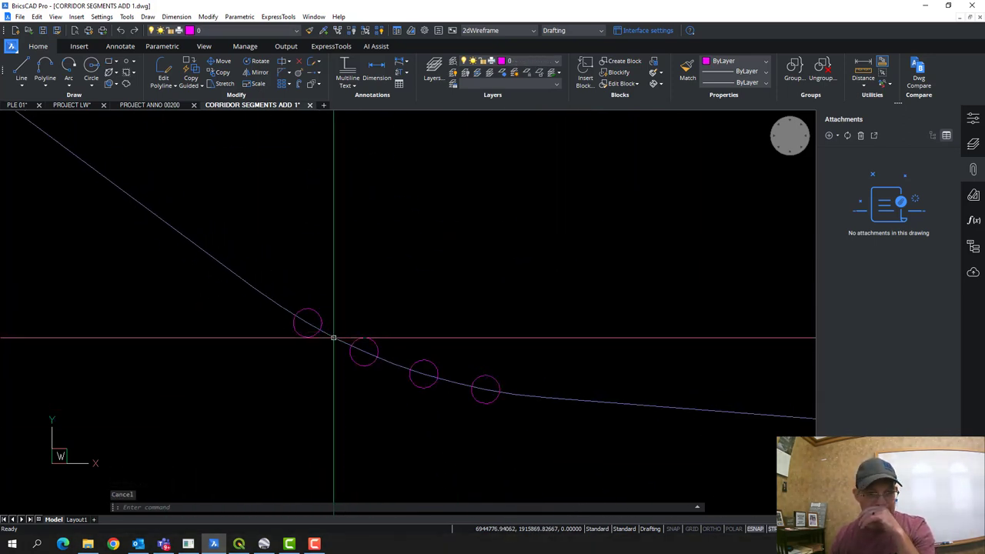
pyautogui.click(331, 339)
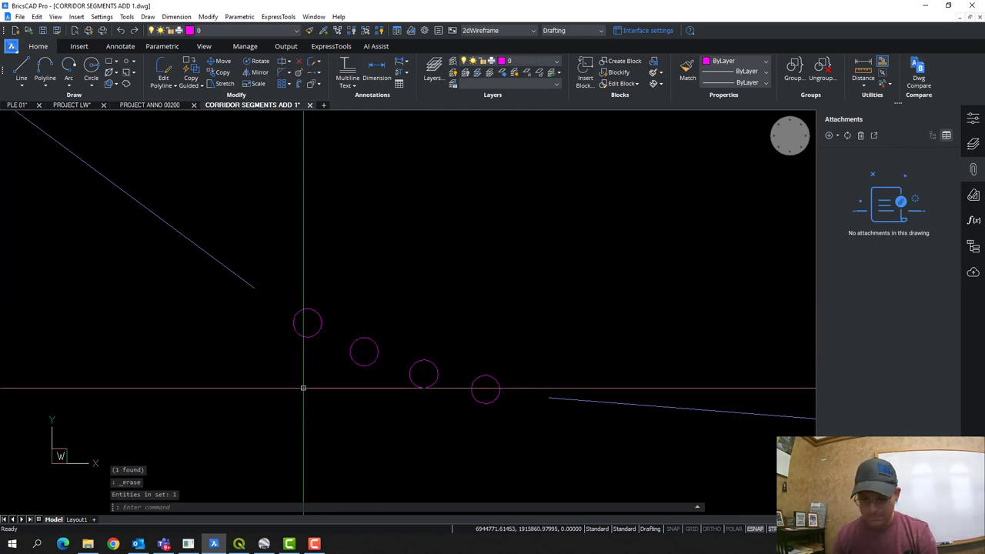
pyautogui.write('PL')
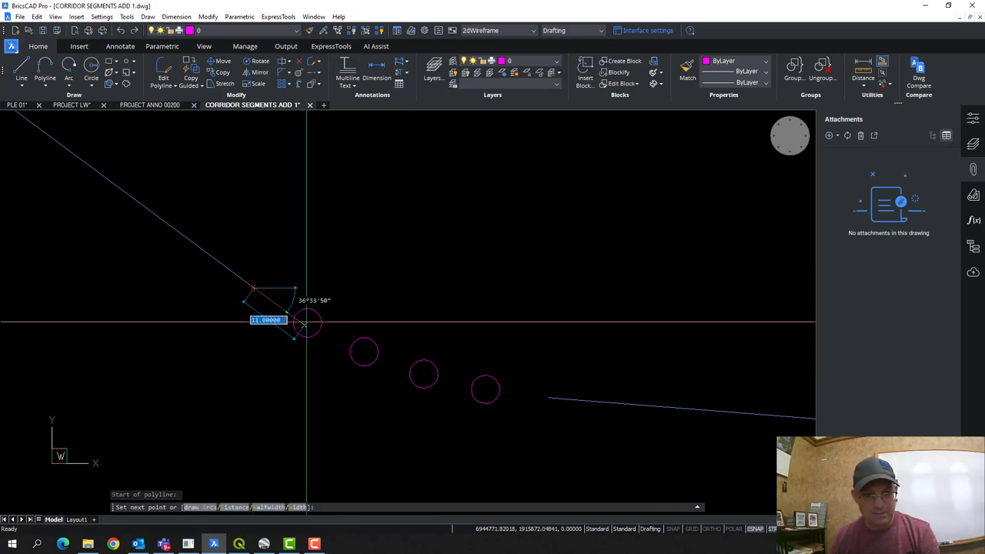
# Step: Enable the Node entity snap while leaving grid snap off
pyautogui.scroll(5, 307, 317)
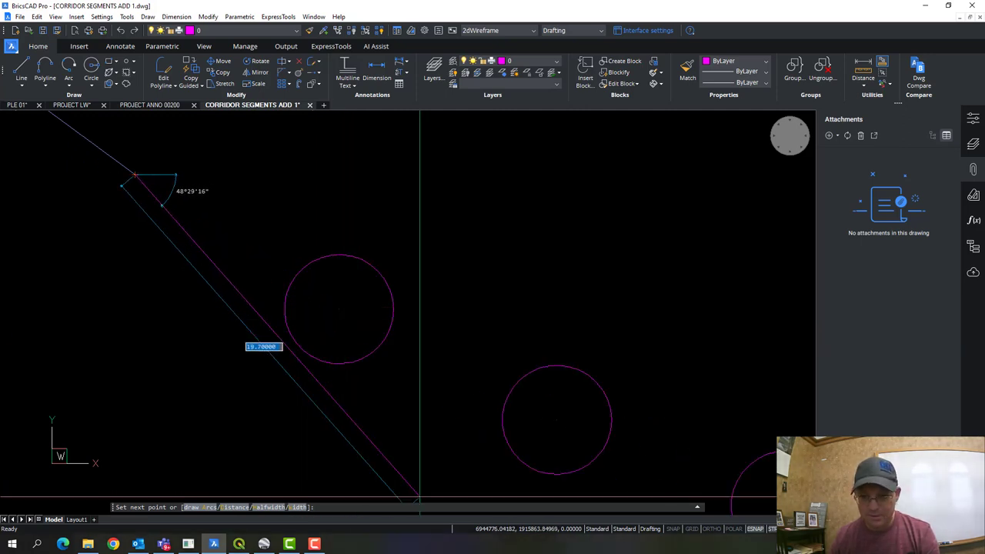
pyautogui.click(676, 533)
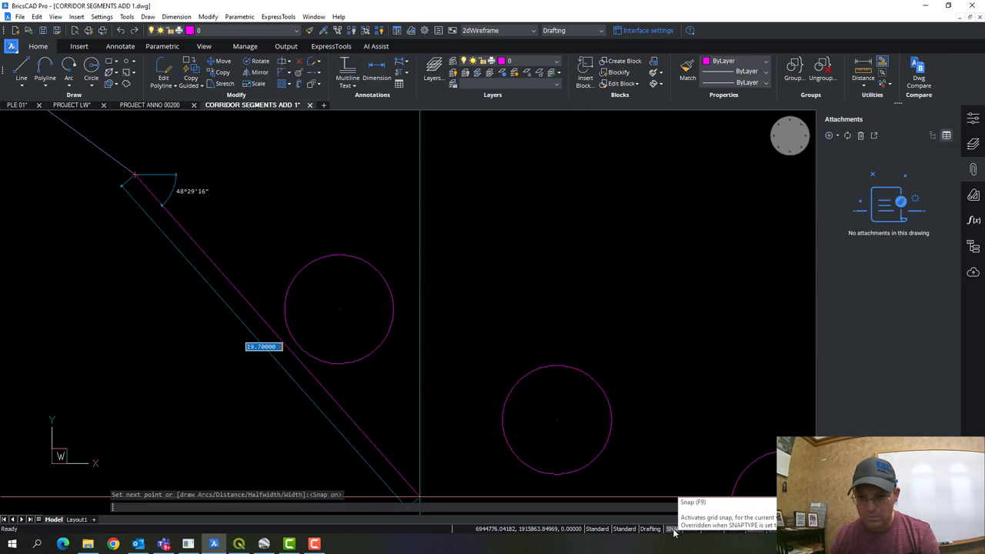
pyautogui.click(674, 531)
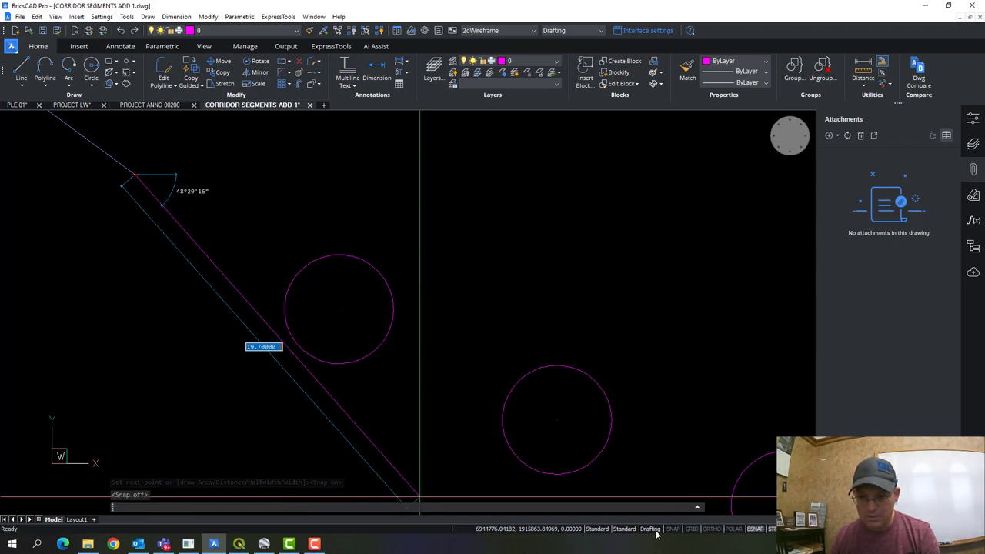
pyautogui.rightClick(754, 531)
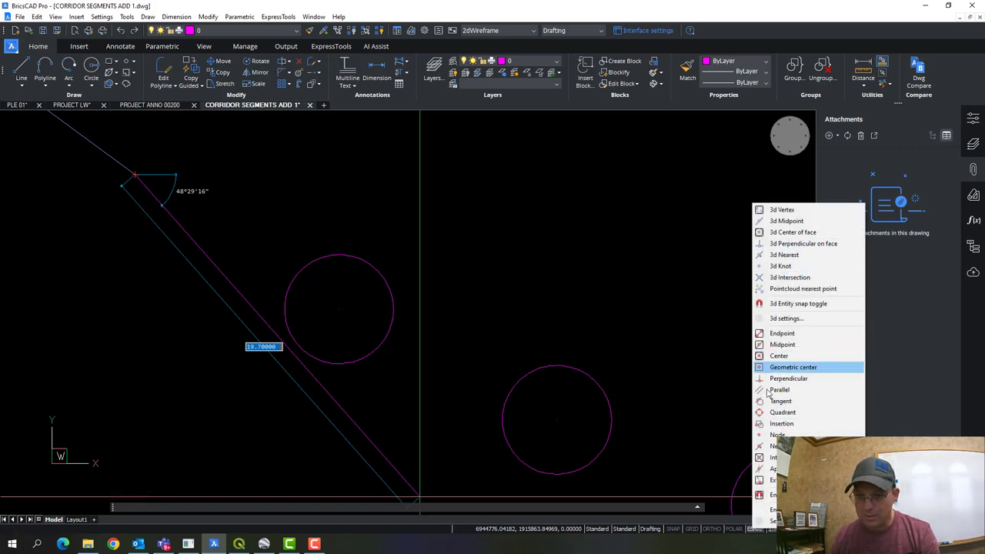
pyautogui.click(767, 446)
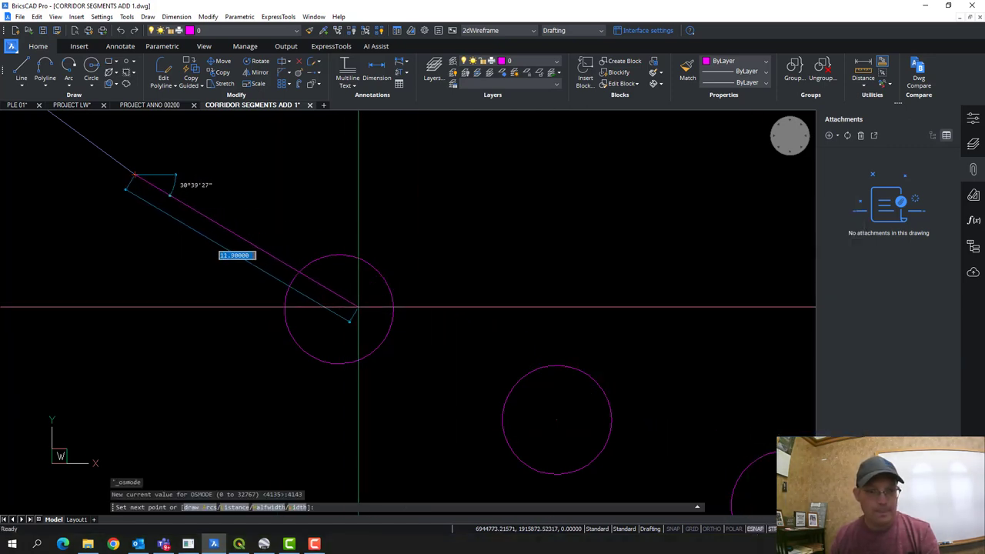
# Step: Run the polyline through the first bend's four division points to the endpoint of the following straight segment
pyautogui.click(338, 310)
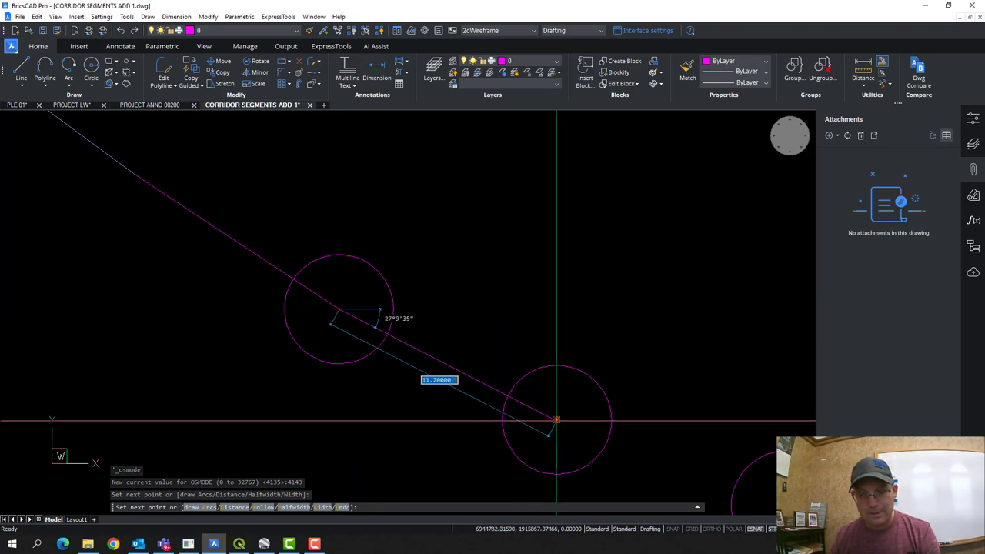
pyautogui.click(557, 418)
pyautogui.scroll(-5, 577, 395)
pyautogui.click(576, 395)
pyautogui.scroll(5, 462, 370)
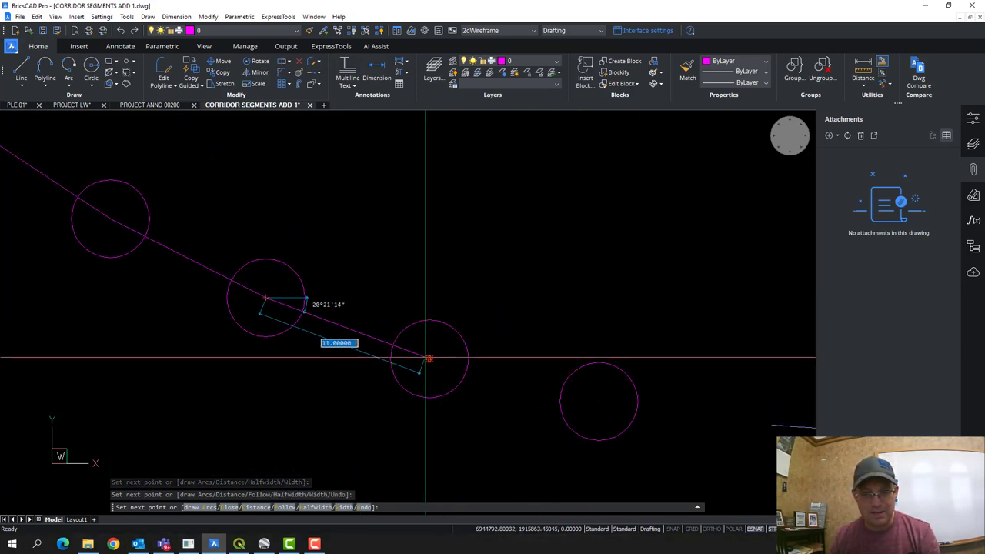
pyautogui.click(598, 401)
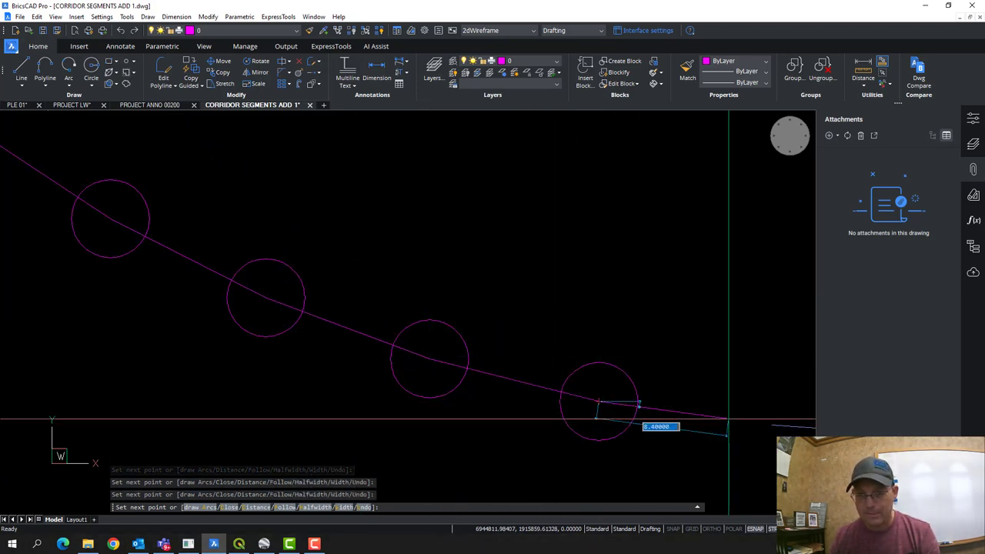
pyautogui.scroll(-8, 771, 425)
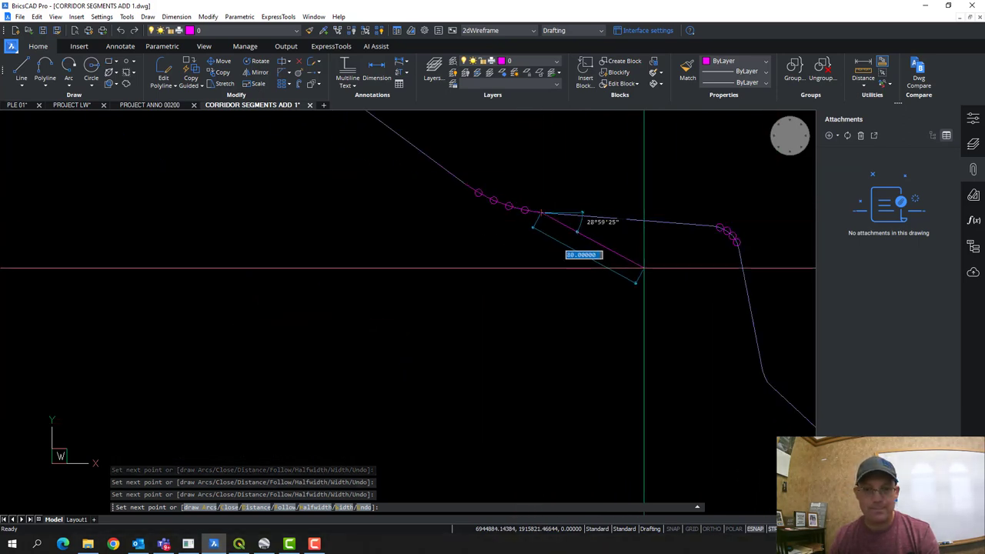
pyautogui.press('Return')
# Step: Try to trace the second bend with a polyline from the west line's endpoint through its four division points
pyautogui.scroll(7, 443, 236)
pyautogui.press('Return')
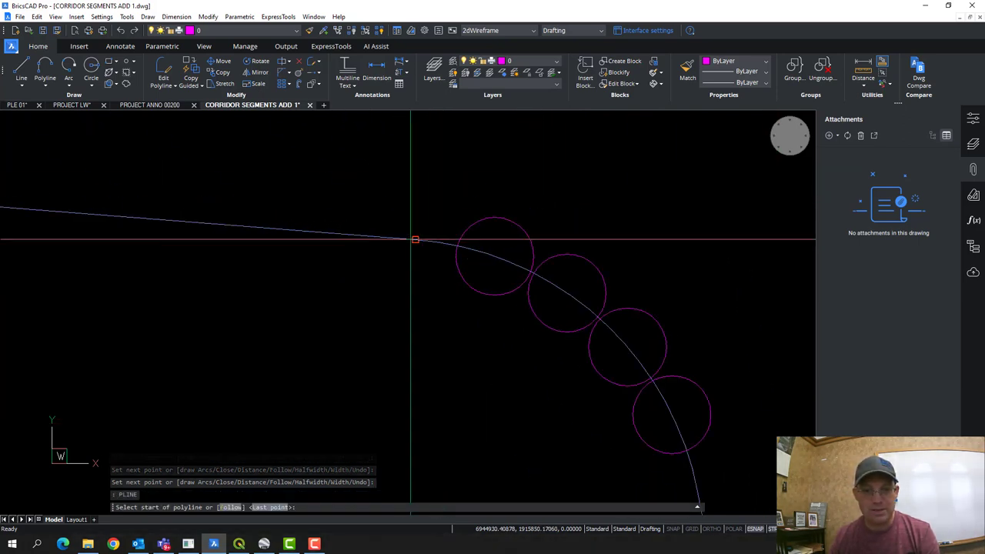
pyautogui.click(415, 240)
pyautogui.click(495, 256)
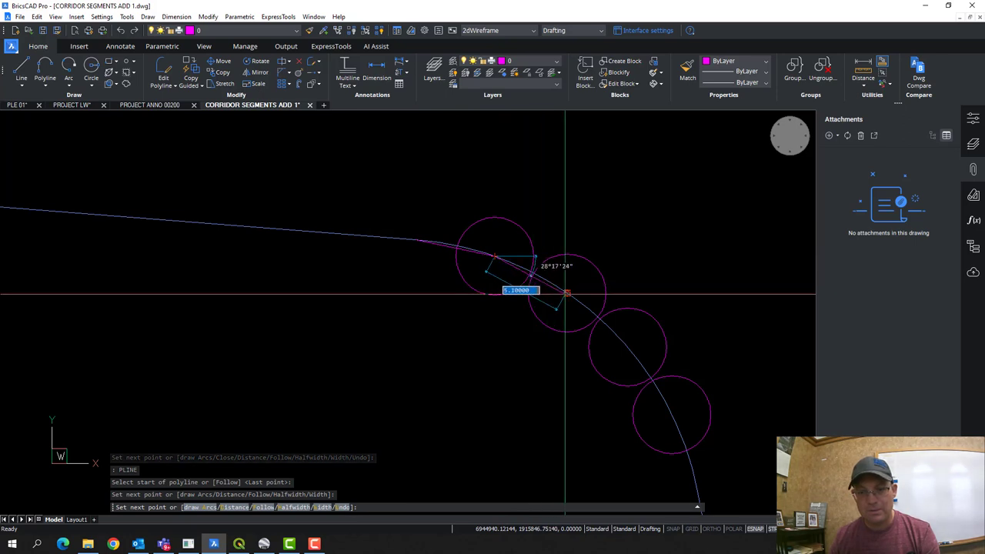
pyautogui.click(568, 293)
pyautogui.click(627, 347)
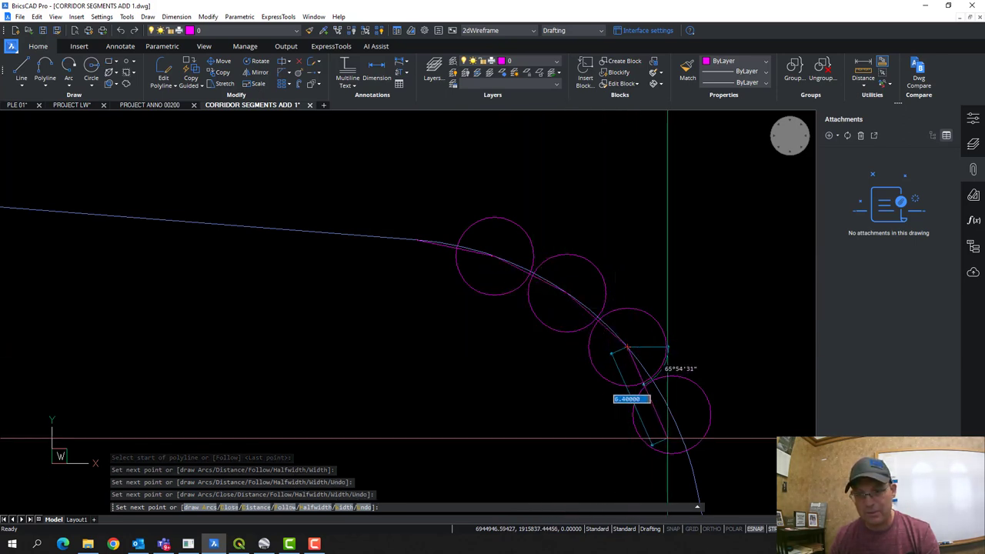
pyautogui.click(671, 415)
pyautogui.press('Return')
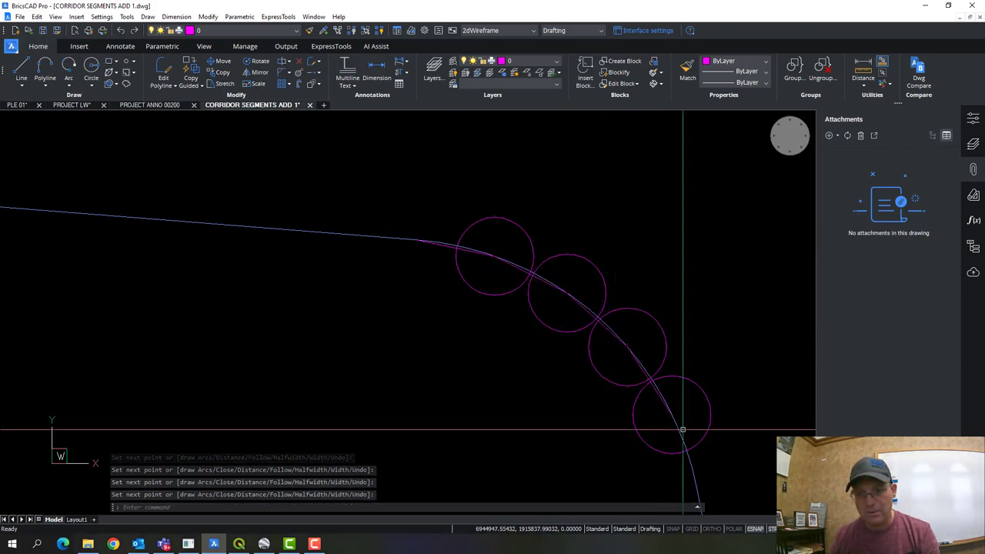
# Step: Try erasing the arc, polyline and last division point at the second bend, and undo that erasure
pyautogui.moveTo(680, 427); pyautogui.dragTo(663, 410)
pyautogui.click(662, 408)
pyautogui.click(644, 384)
pyautogui.press('Delete')
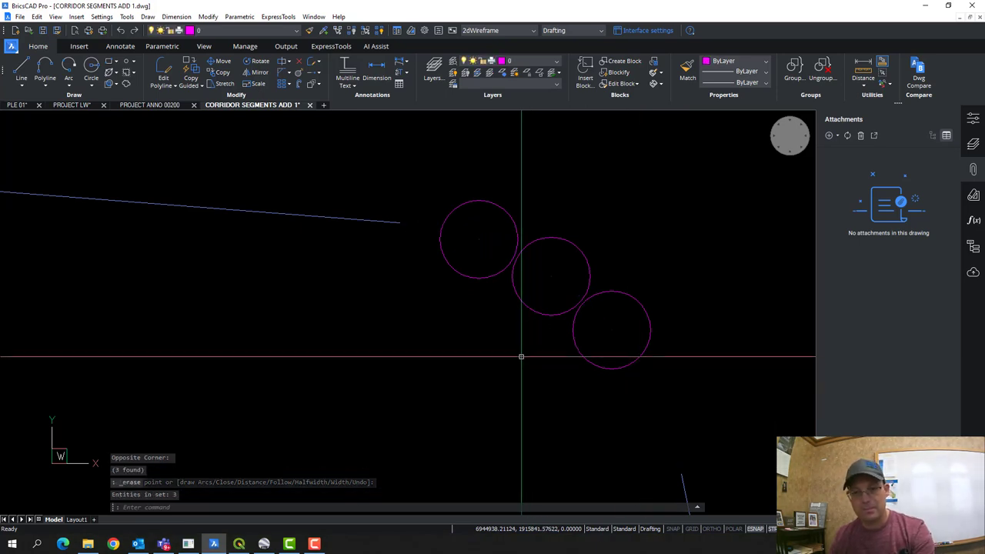
pyautogui.hotkey('ctrl', 'z')
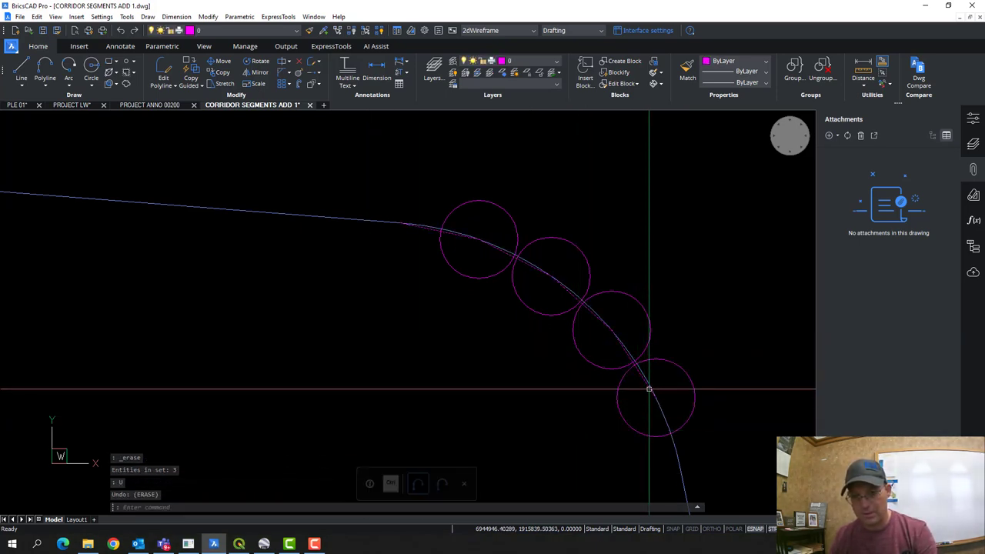
# Step: Erase the second bend's arc together with its incomplete polyline, keeping the four division points
pyautogui.click(671, 462)
pyautogui.click(421, 368)
pyautogui.press('Delete')
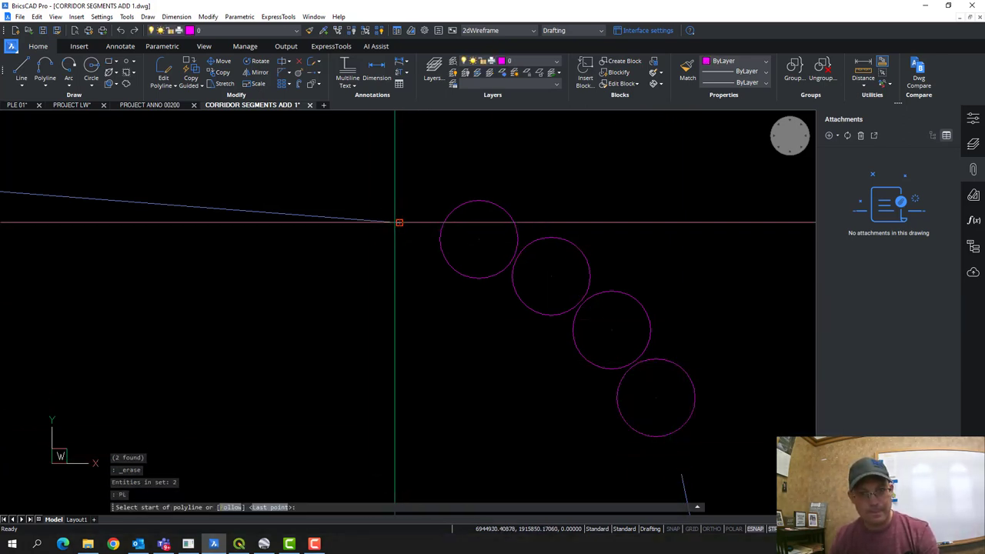
# Step: Redraw the second bend as a polyline from the west line's endpoint through the four division points to the next straight segment
pyautogui.click(396, 223)
pyautogui.click(479, 240)
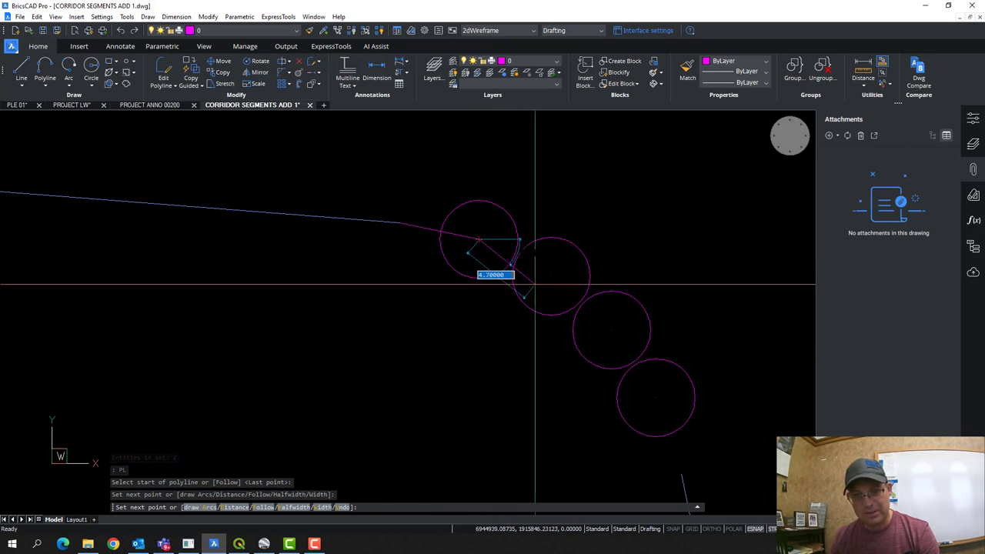
pyautogui.click(551, 275)
pyautogui.click(607, 330)
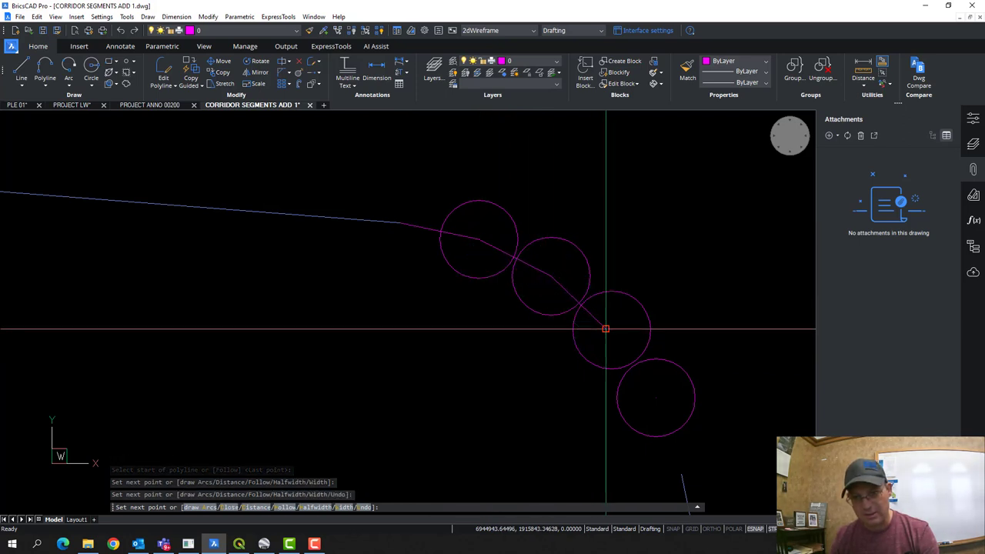
pyautogui.write('U')
pyautogui.press('Return')
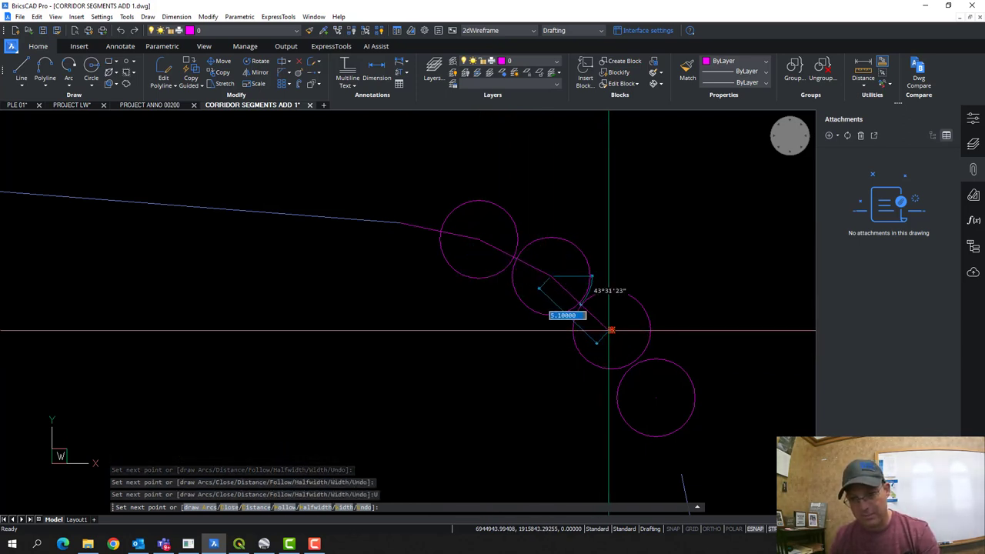
pyautogui.click(609, 330)
pyautogui.click(655, 398)
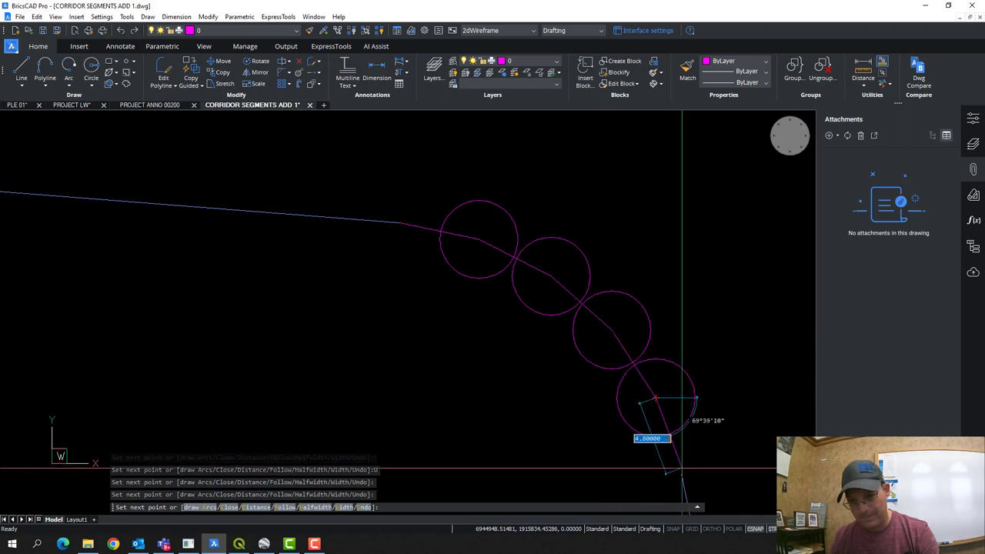
pyautogui.press('Escape')
# Step: Select every division point marker with Select Similar and erase them all
pyautogui.scroll(-5, 528, 345)
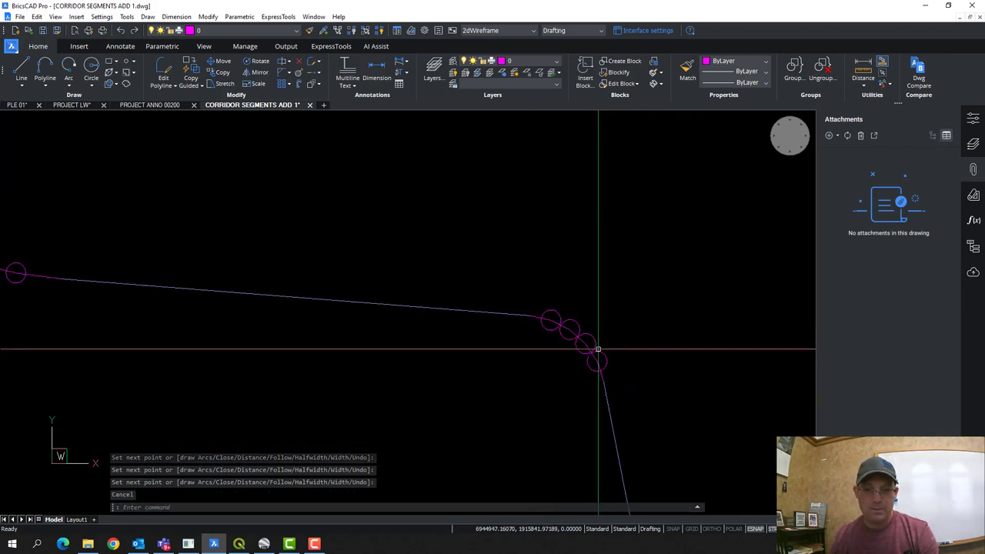
pyautogui.scroll(3, 593, 345)
pyautogui.click(600, 359)
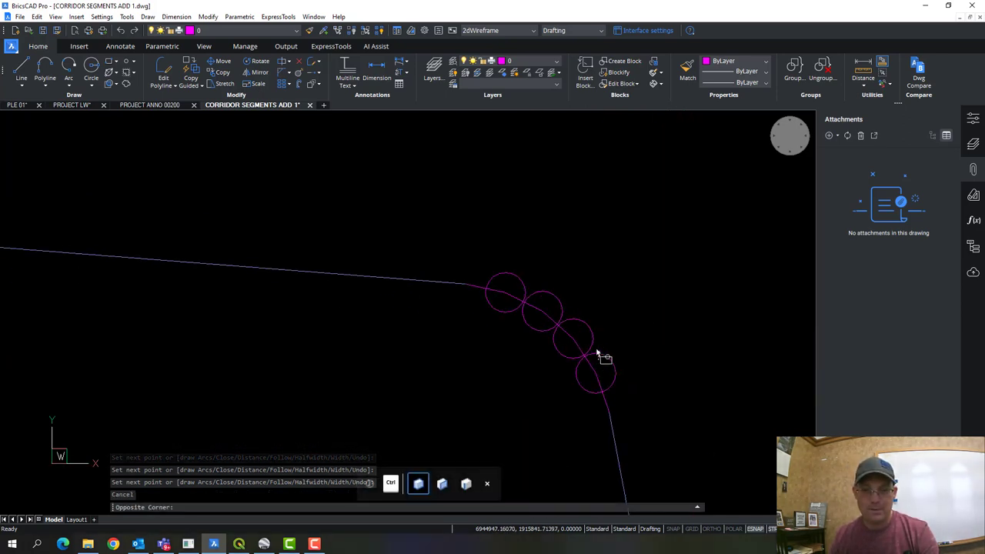
pyautogui.click(37, 16)
pyautogui.click(55, 173)
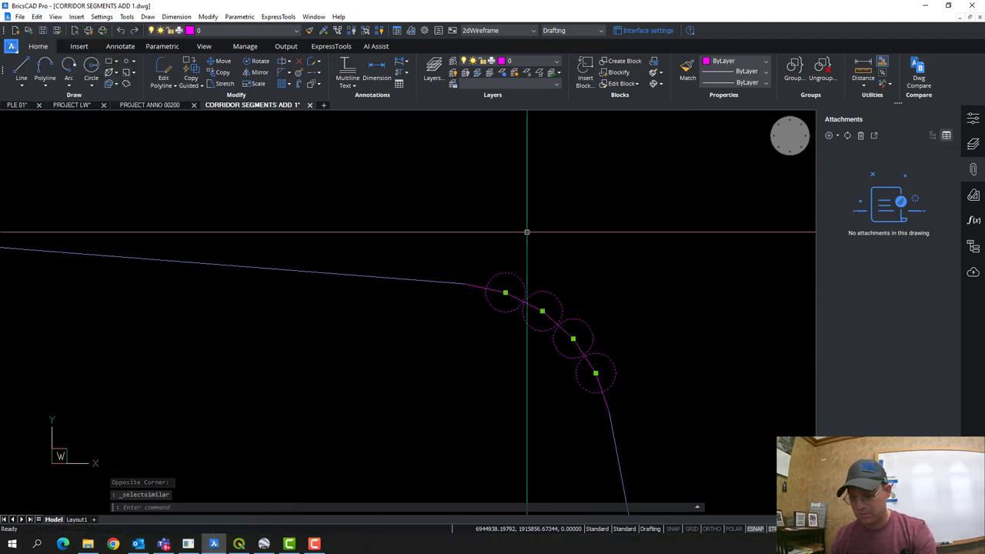
pyautogui.press('Delete')
# Step: Replace the third bend's arc with a two-segment polyline through its midpoint, joining both adjacent straight lines
pyautogui.scroll(-3, 513, 236)
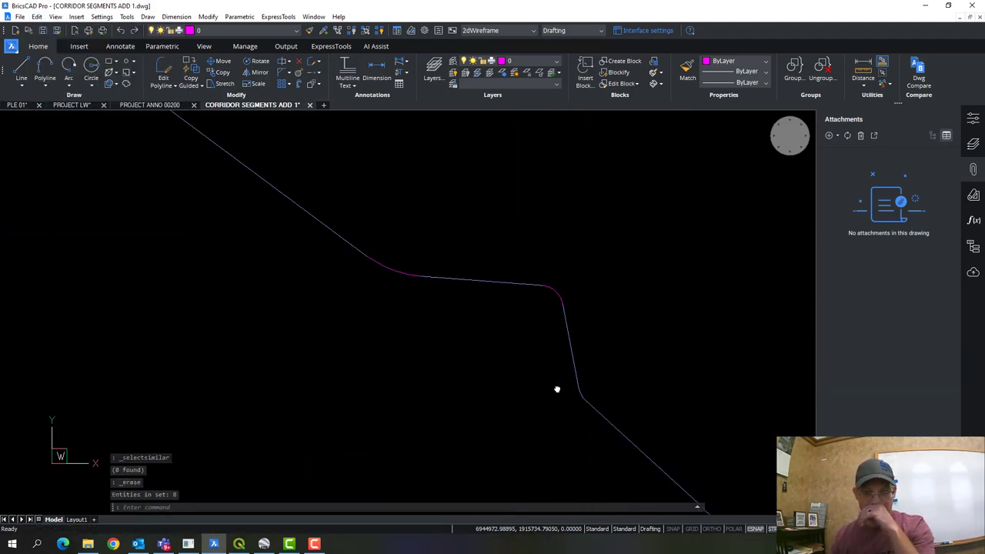
pyautogui.scroll(4, 505, 347)
pyautogui.scroll(3, 482, 314)
pyautogui.click(481, 315)
pyautogui.click(460, 321)
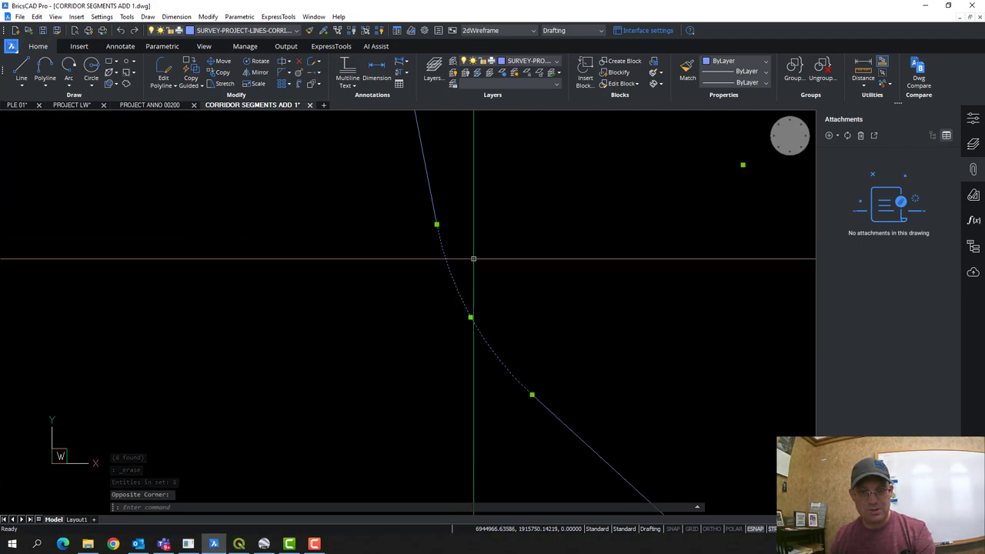
pyautogui.write('pl')
pyautogui.press('Return')
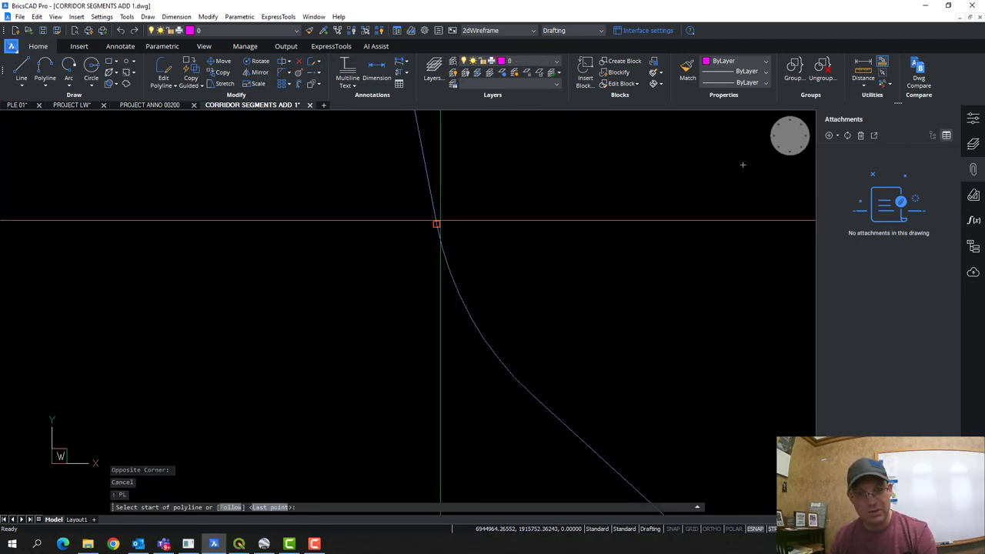
pyautogui.click(435, 223)
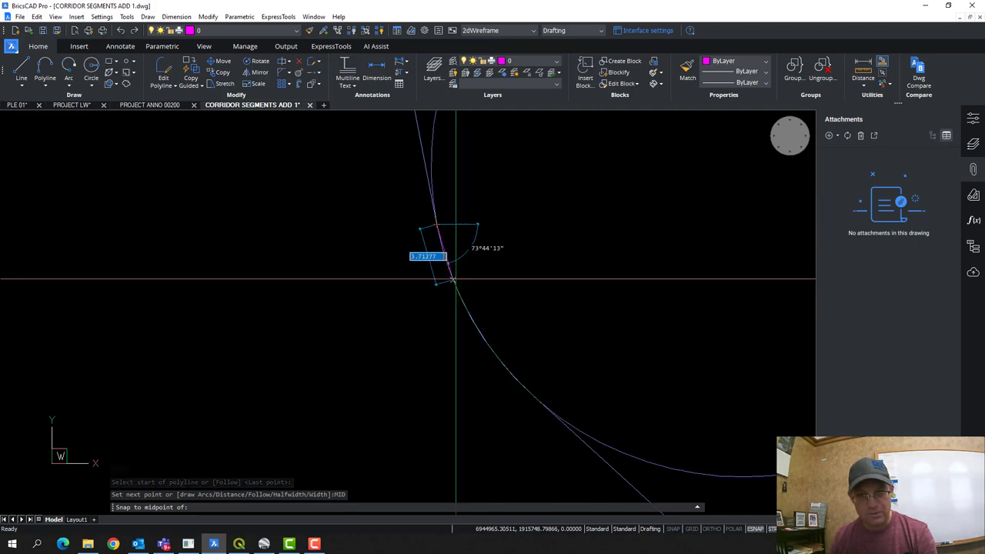
pyautogui.scroll(-1, 484, 313)
pyautogui.click(474, 317)
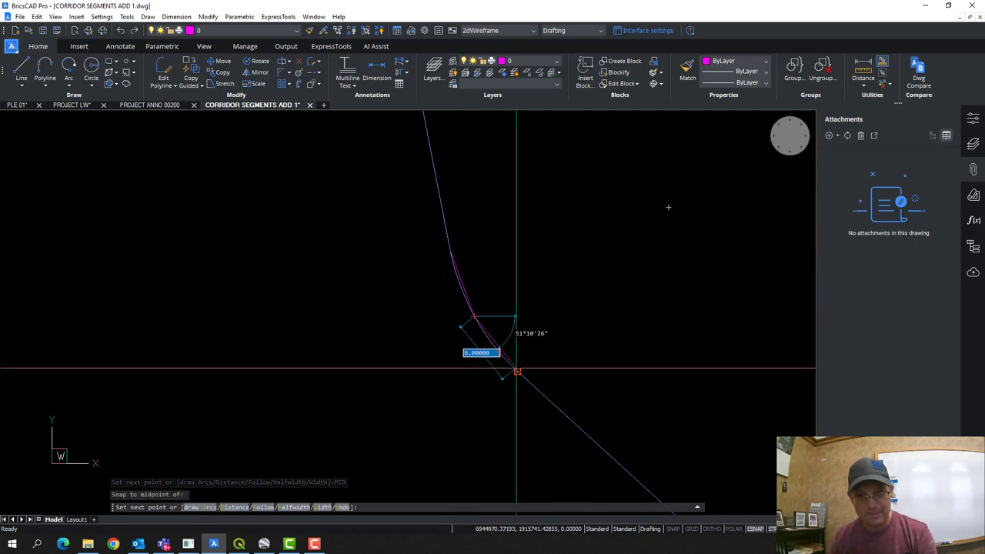
pyautogui.click(517, 371)
pyautogui.press('Return')
pyautogui.click(490, 346)
pyautogui.press('Delete')
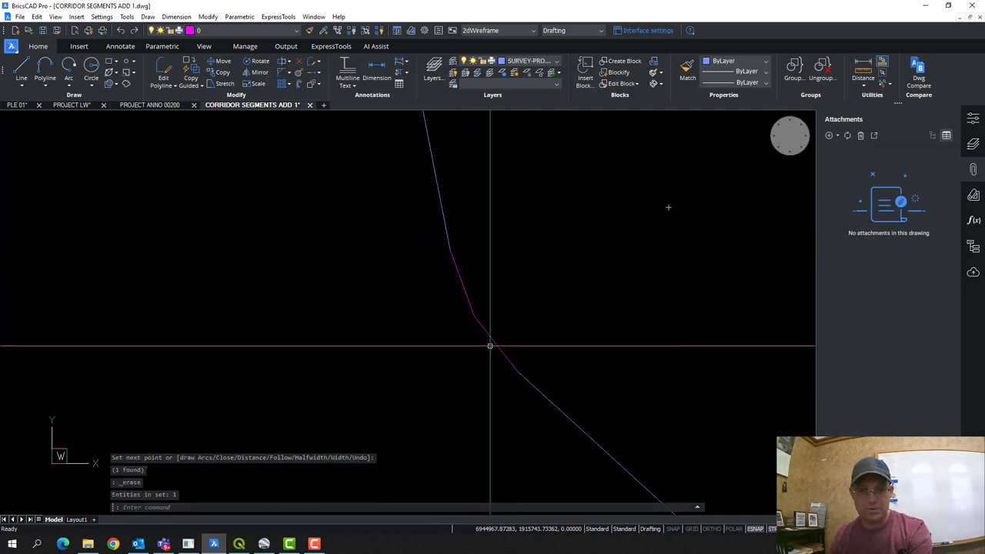
# Step: Replace the fourth bend's arc, farther southeast, with a two-segment polyline running through the arc's midpoint
pyautogui.moveTo(559, 350)
pyautogui.mouseDown()
pyautogui.moveTo(368, 210)
pyautogui.moveTo(334, 198)
pyautogui.mouseUp()
pyautogui.scroll(-2, 368, 209)
pyautogui.scroll(-4, 350, 218)
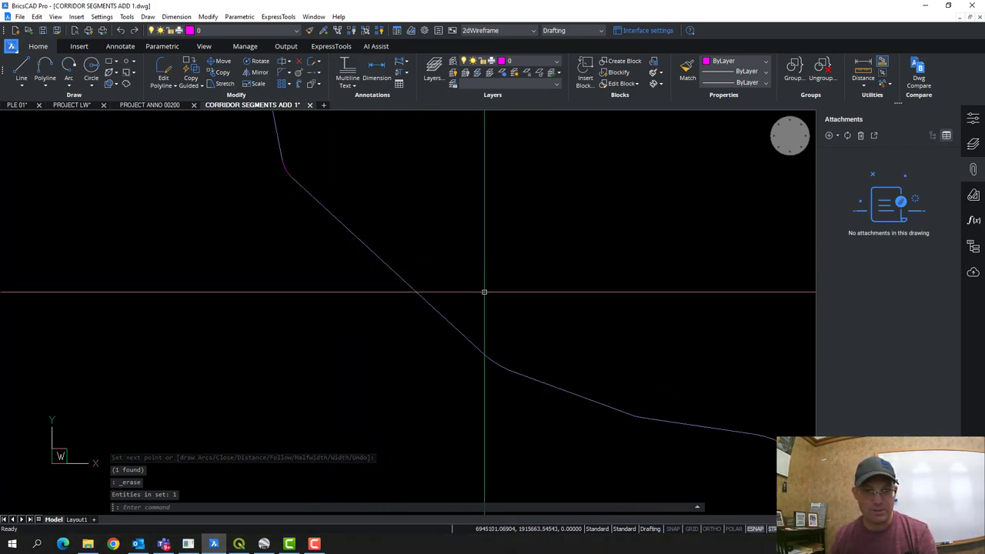
pyautogui.click(506, 310)
pyautogui.click(485, 320)
pyautogui.press('Escape')
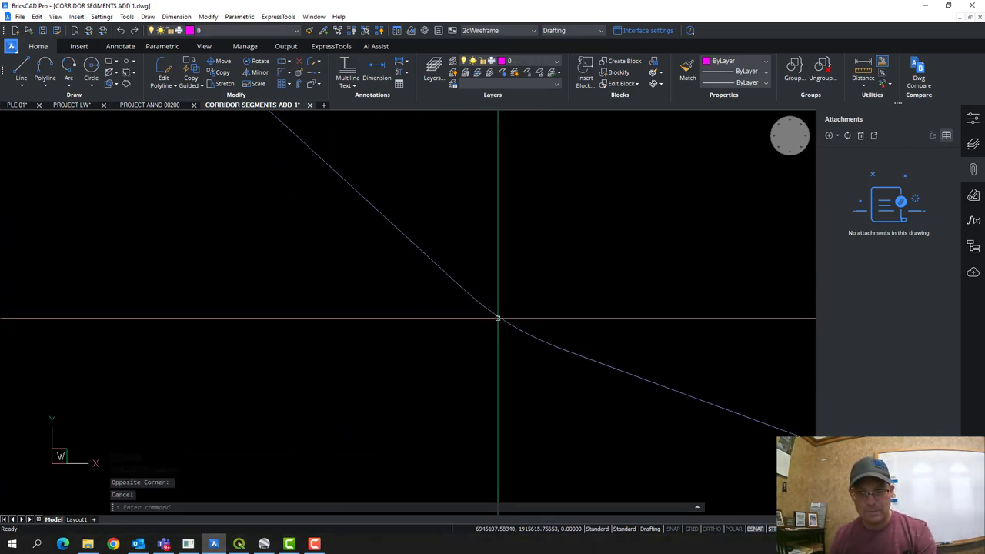
pyautogui.write('PL')
pyautogui.press('Return')
pyautogui.click(507, 321)
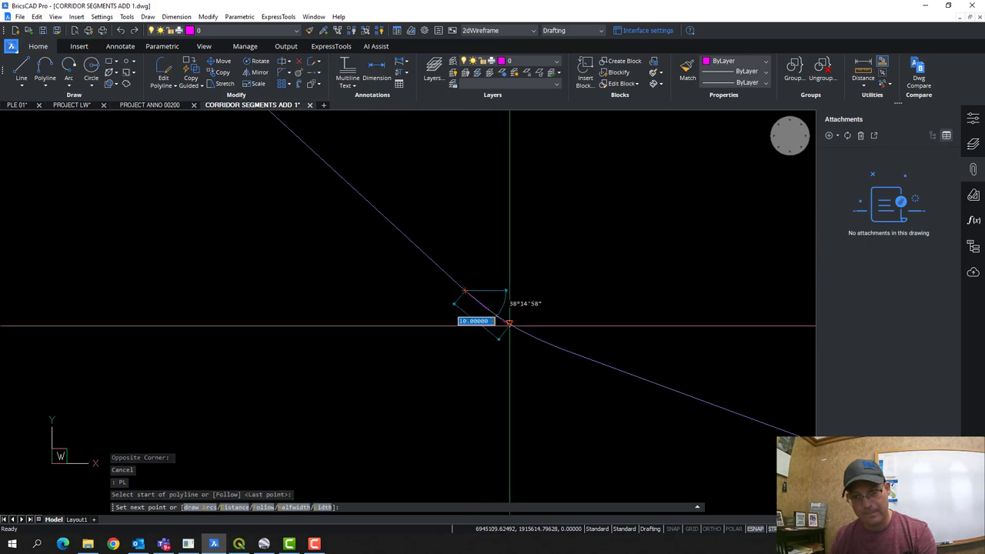
pyautogui.click(562, 350)
pyautogui.press('Escape')
pyautogui.scroll(2, 534, 334)
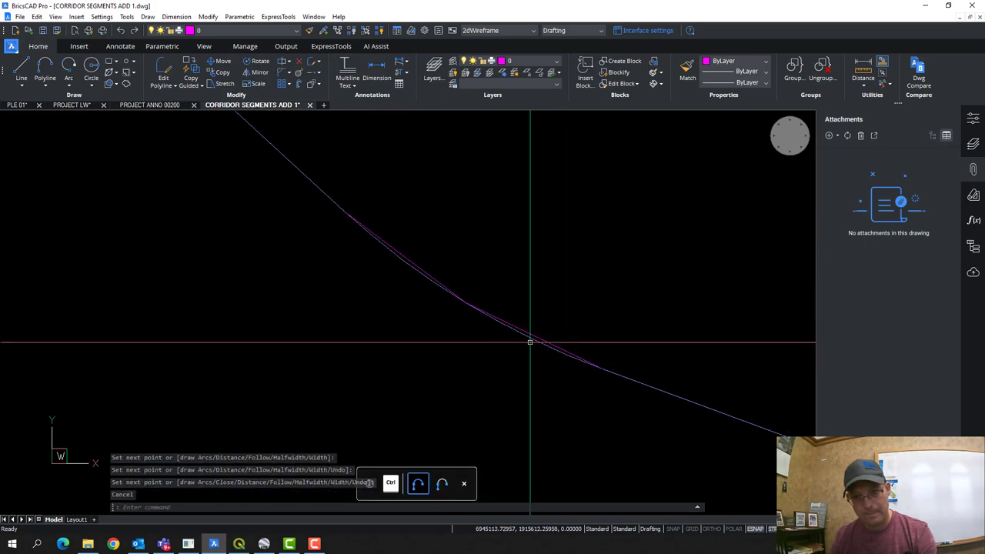
pyautogui.click(531, 339)
pyautogui.press('Delete')
# Step: Skip the shallow fifth bend and replace the sixth bend's arc with a two-segment polyline through its midpoint
pyautogui.scroll(-3, 530, 336)
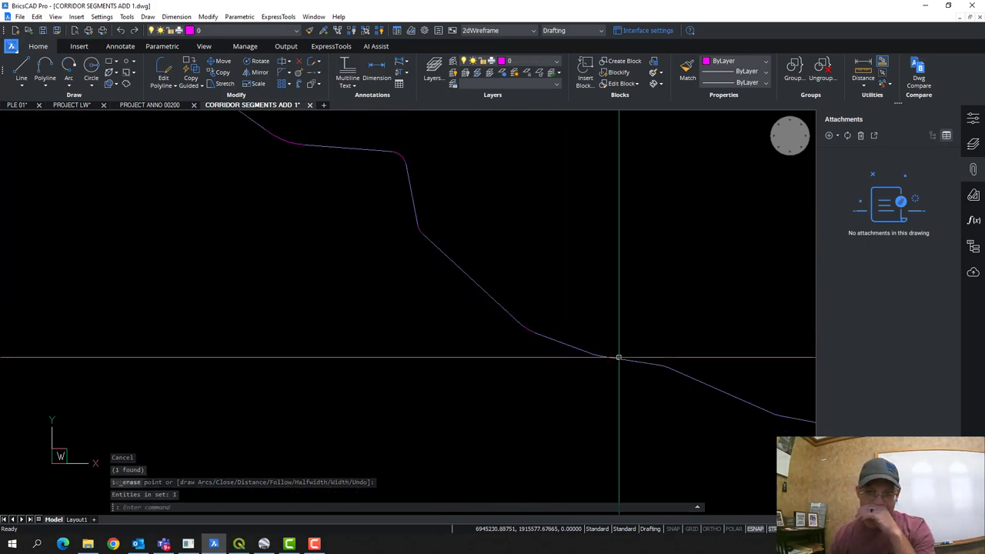
pyautogui.scroll(4, 560, 323)
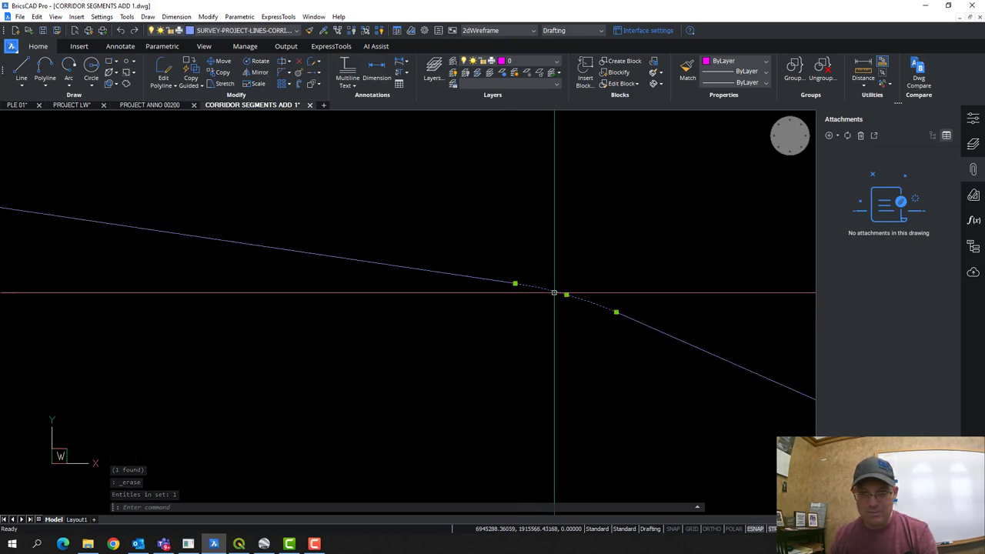
pyautogui.scroll(1, 554, 293)
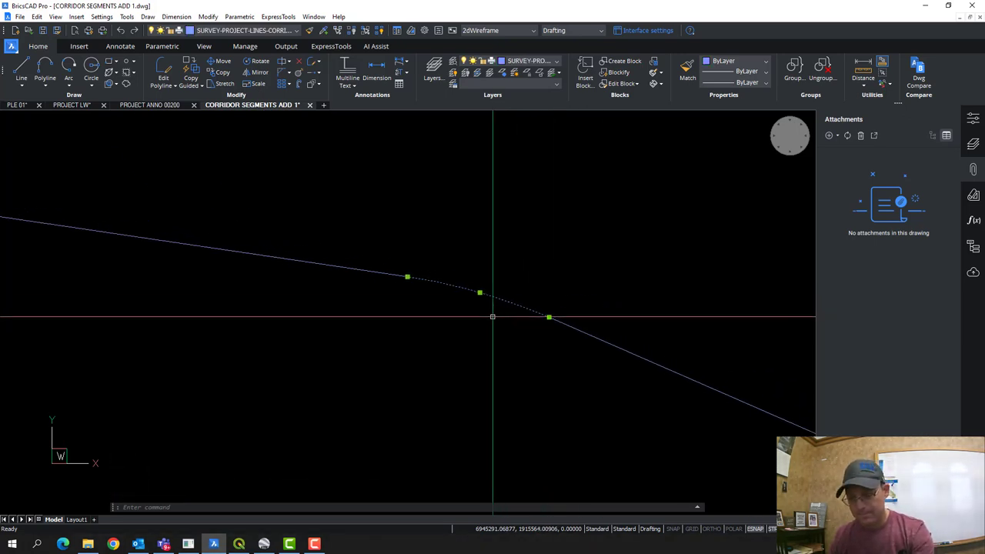
pyautogui.write('pl')
pyautogui.press('Return')
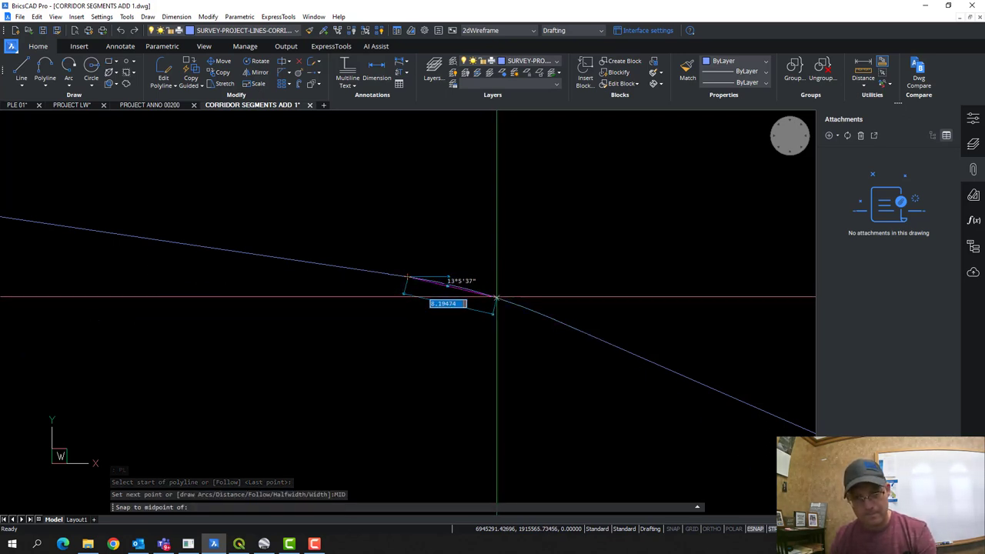
pyautogui.click(481, 292)
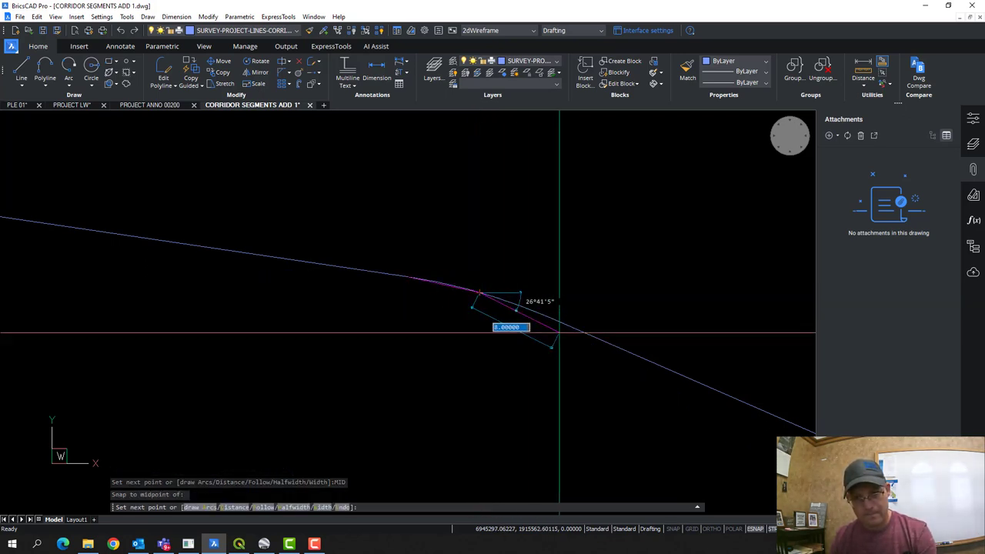
pyautogui.click(551, 319)
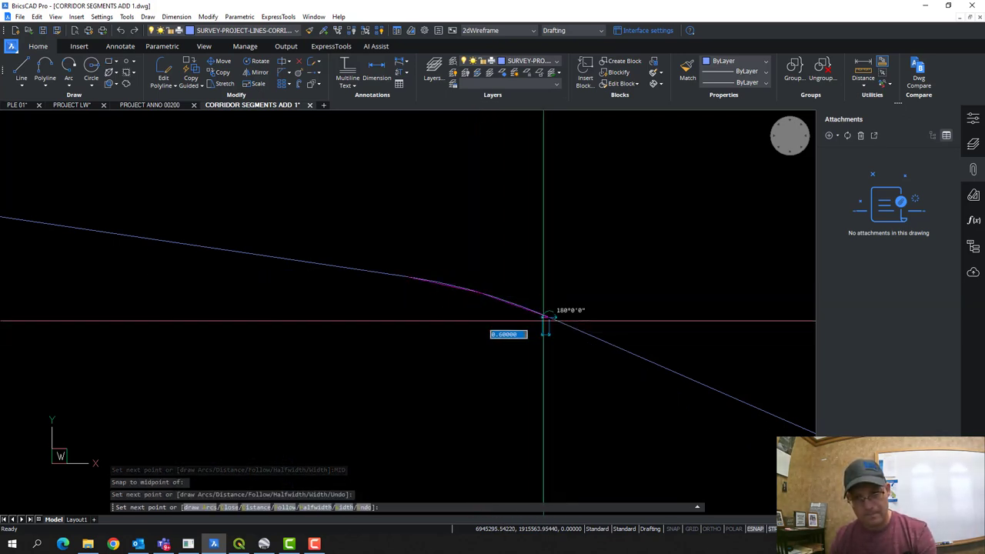
pyautogui.press('Escape')
pyautogui.click(482, 286)
pyautogui.press('Delete')
# Step: Trace the seventh bend's arc with a two-segment polyline from its west endpoint through the midpoint to its east endpoint
pyautogui.scroll(-7, 441, 220)
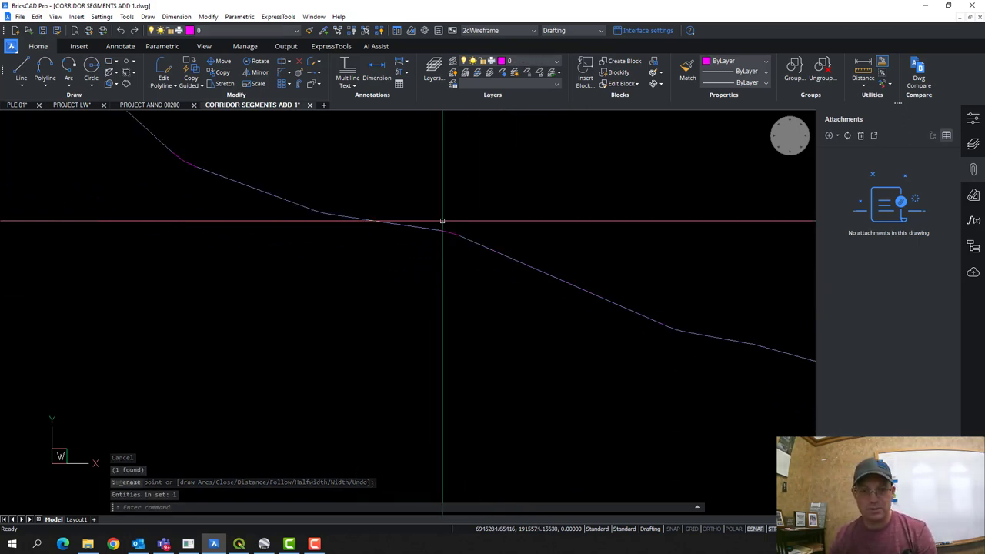
pyautogui.moveTo(514, 365)
pyautogui.mouseDown()
pyautogui.moveTo(369, 321)
pyautogui.moveTo(233, 301)
pyautogui.mouseUp()
pyautogui.scroll(1, 385, 273)
pyautogui.scroll(2, 400, 266)
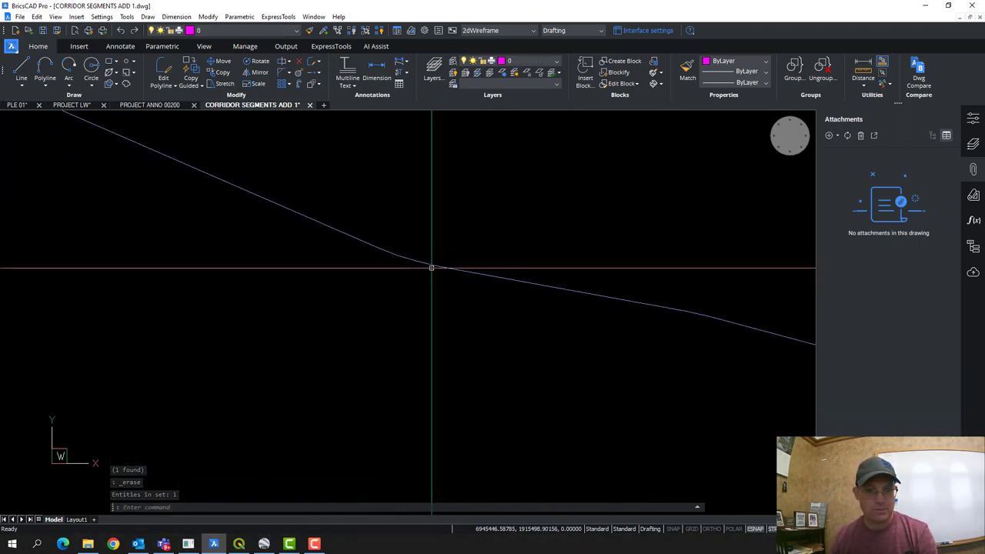
pyautogui.click(418, 260)
pyautogui.scroll(2, 408, 257)
pyautogui.press('Escape')
pyautogui.write('pl')
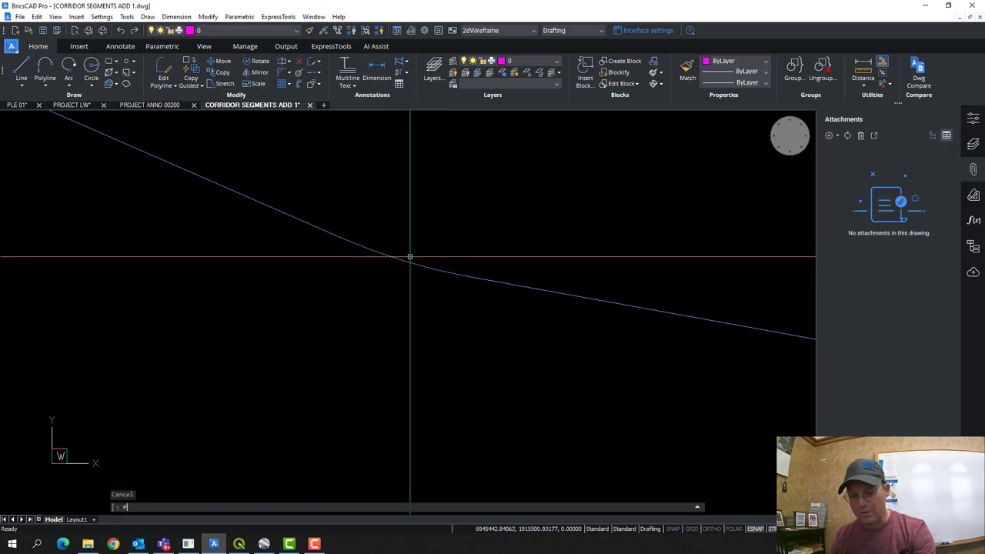
pyautogui.press('Return')
pyautogui.click(354, 241)
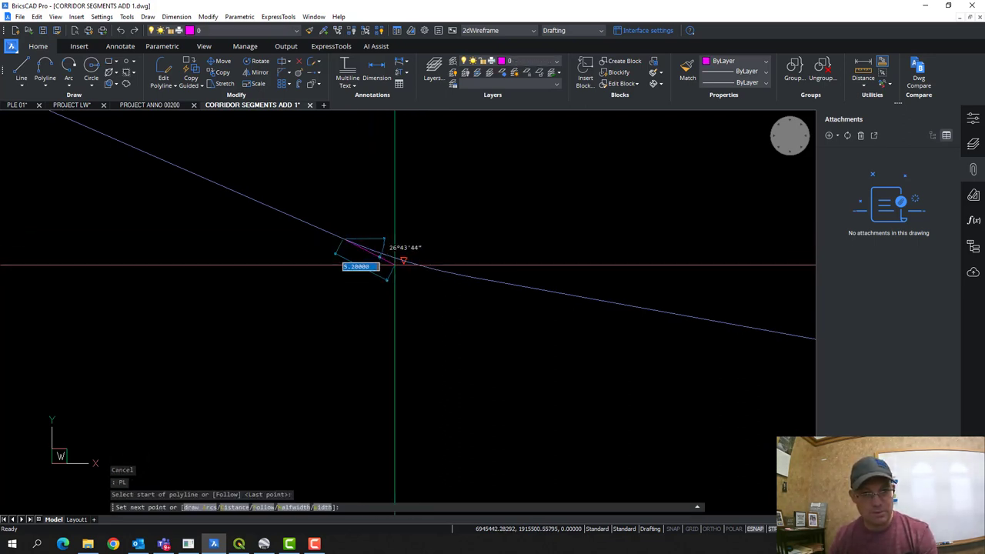
pyautogui.click(402, 261)
pyautogui.click(466, 275)
pyautogui.press('Escape')
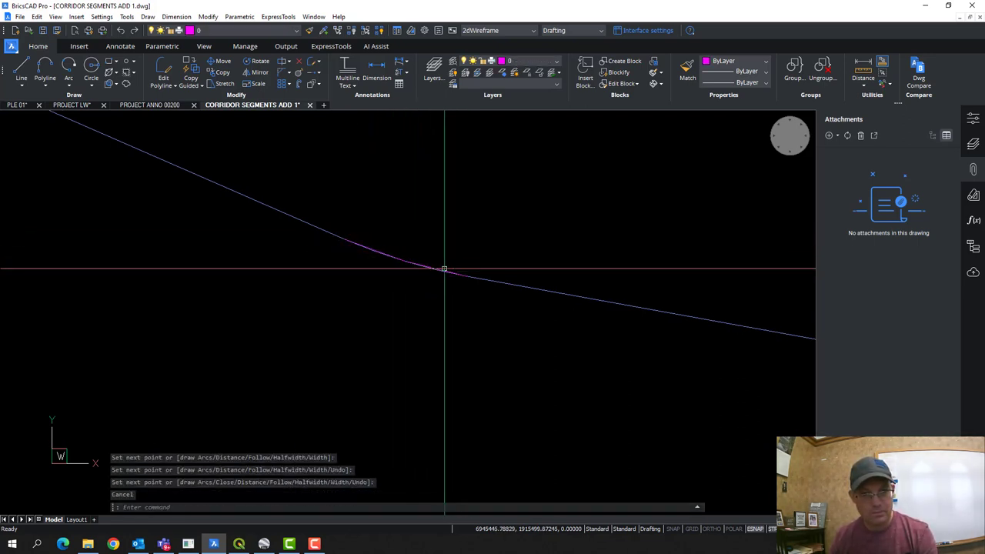
# Step: Delete the original arc at the seventh bend, leaving the traced two-segment polyline in its place
pyautogui.scroll(3, 444, 269)
pyautogui.click(440, 277)
pyautogui.press('Delete')
# Step: Replace the eighth bend's shallow arc, farther southeast, with a single straight polyline segment between the arc's endpoints
pyautogui.scroll(-2, 440, 277)
pyautogui.scroll(-3, 460, 278)
pyautogui.moveTo(570, 298); pyautogui.dragTo(171, 183)
pyautogui.moveTo(708, 348)
pyautogui.mouseDown()
pyautogui.moveTo(385, 266)
pyautogui.moveTo(700, 335)
pyautogui.mouseUp()
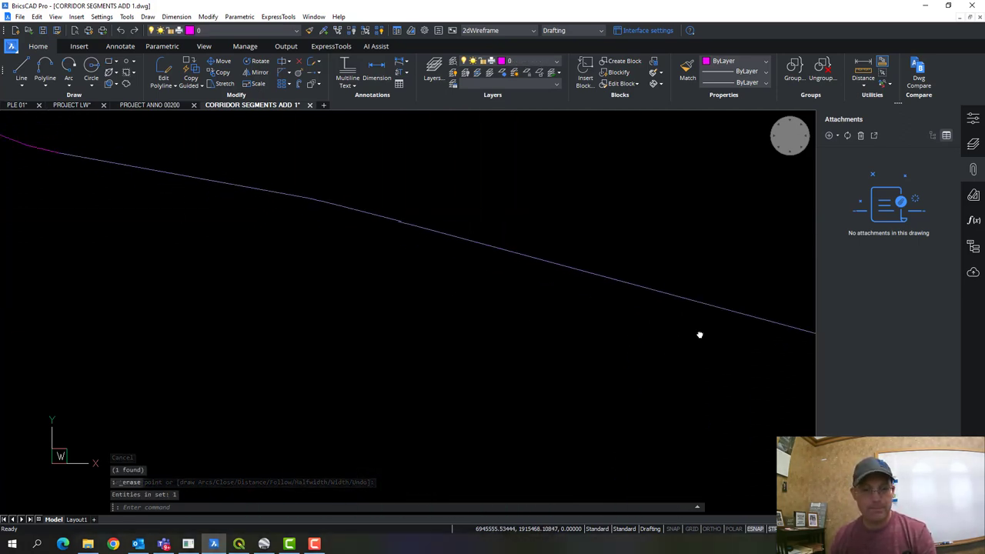
pyautogui.click(360, 203)
pyautogui.press('Escape')
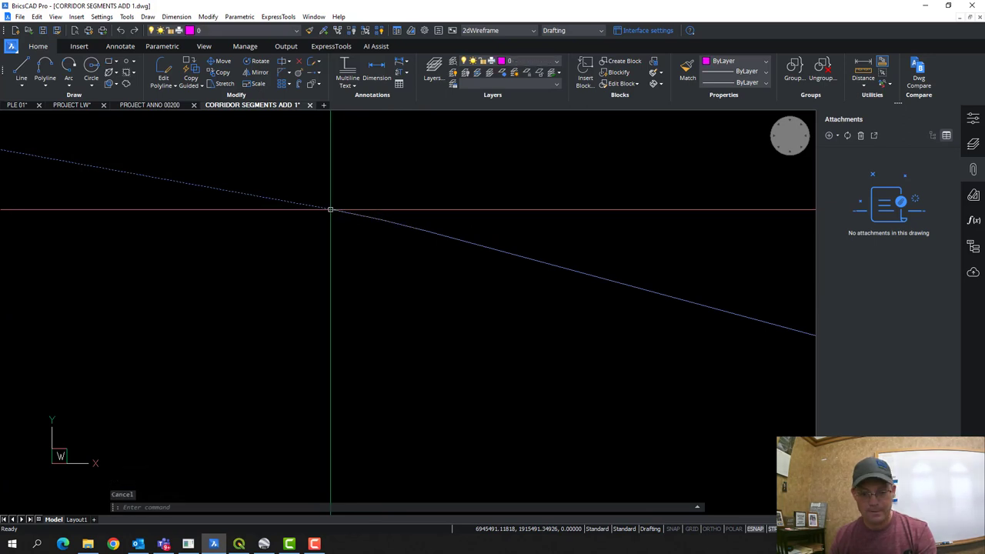
pyautogui.write('pl')
pyautogui.press('Return')
pyautogui.click(327, 207)
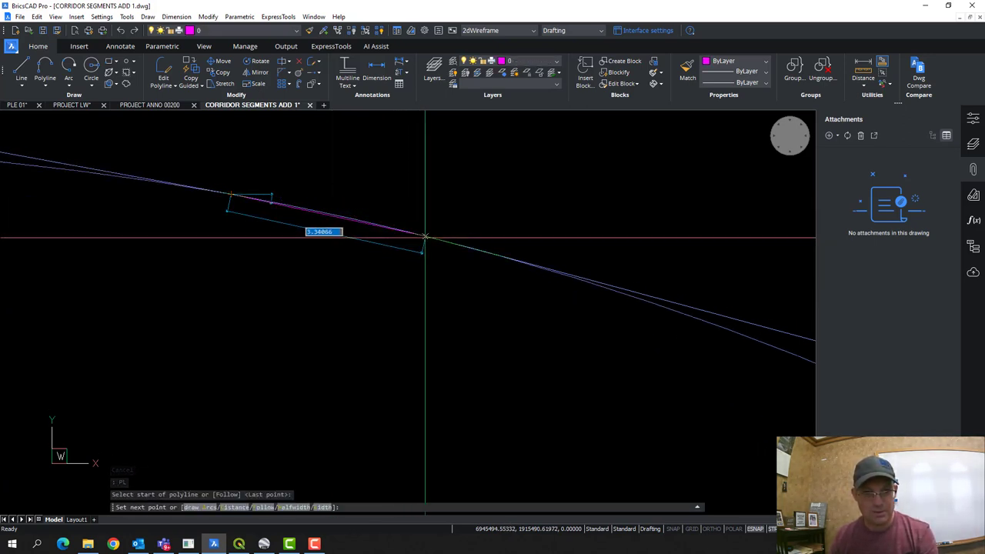
pyautogui.click(472, 248)
pyautogui.press('Escape')
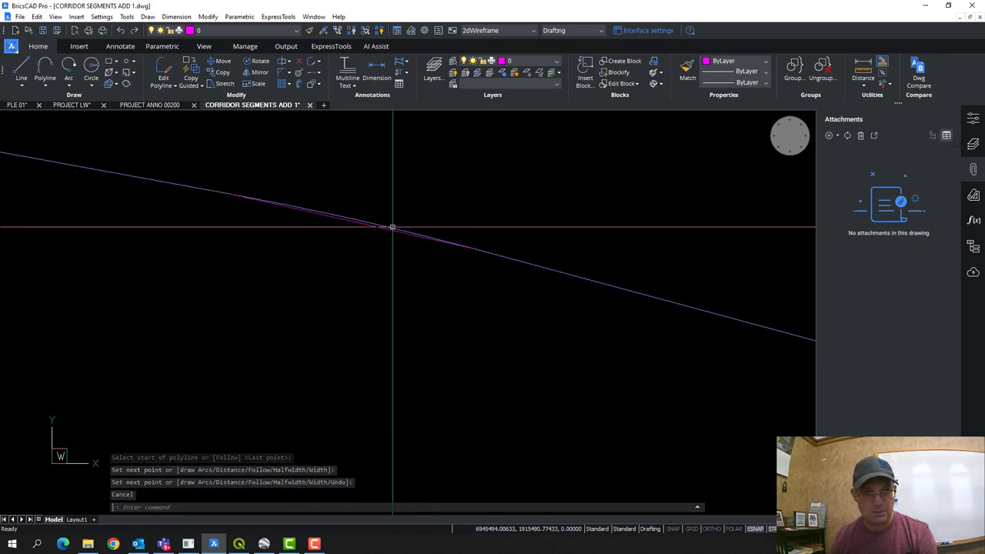
pyautogui.press('Delete')
# Step: Check the entities along the short northeast leg of the separate southeastern branch to locate its arc
pyautogui.scroll(-5, 380, 228)
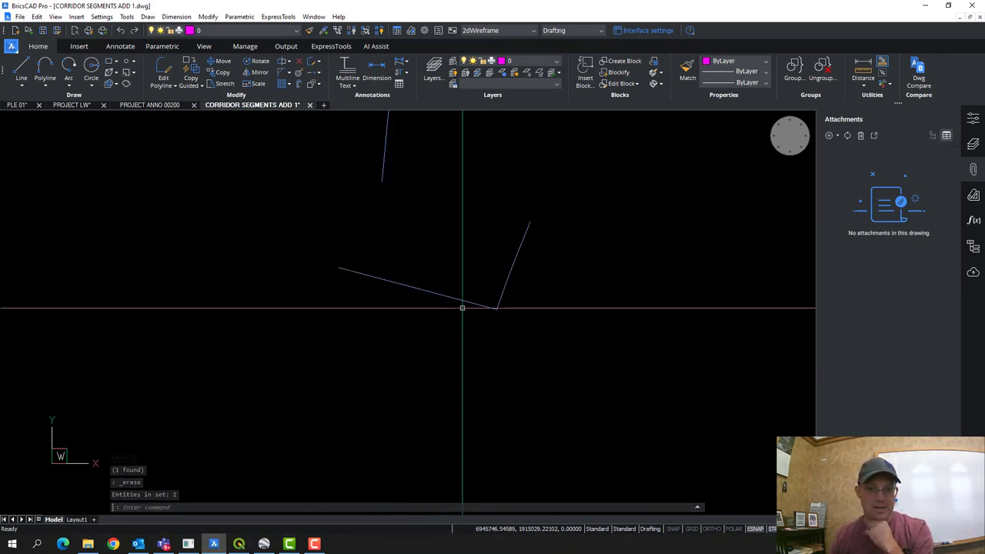
pyautogui.scroll(4, 553, 270)
pyautogui.click(492, 286)
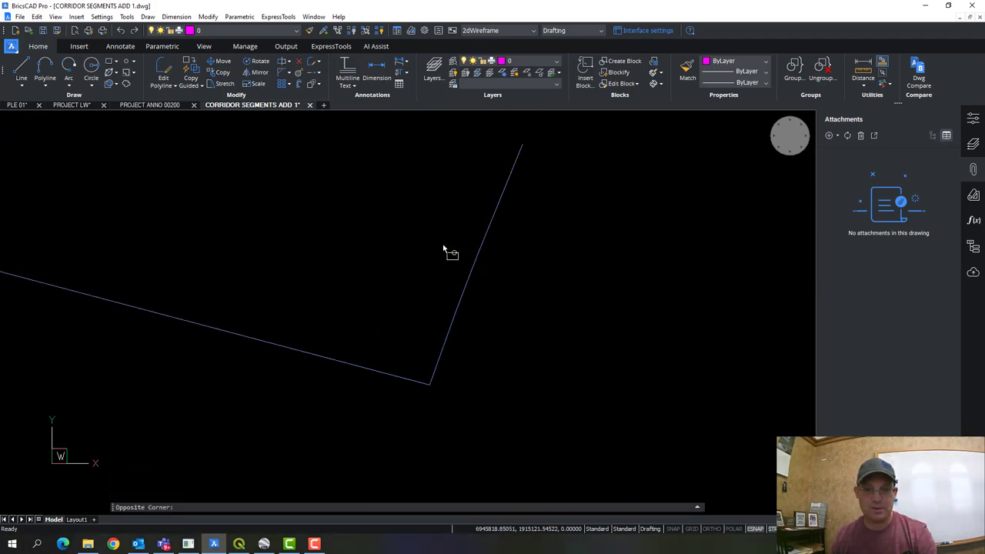
pyautogui.click(446, 248)
pyautogui.press('Escape')
pyautogui.click(483, 313)
pyautogui.click(448, 274)
pyautogui.scroll(3, 466, 291)
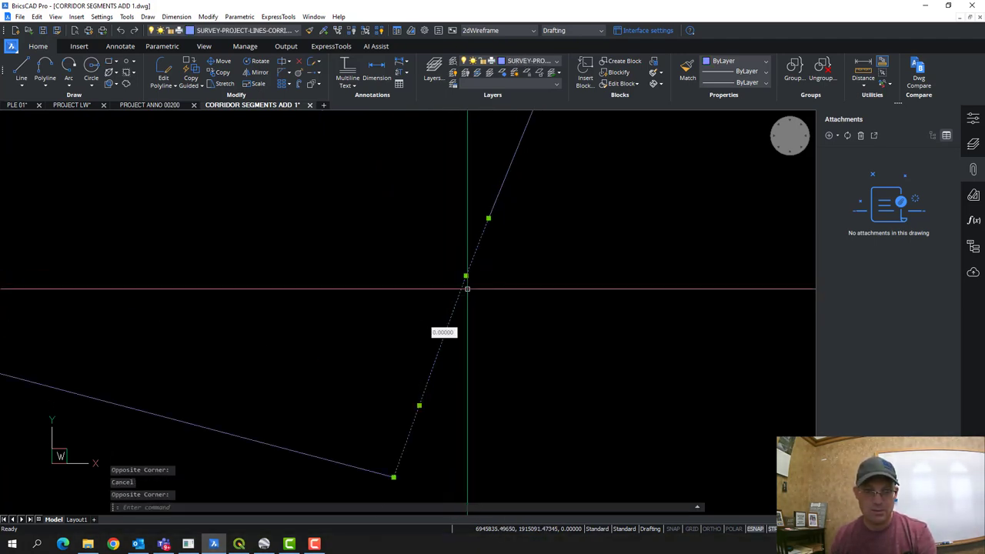
pyautogui.press('Escape')
pyautogui.click(482, 297)
pyautogui.click(445, 258)
pyautogui.press('Escape')
# Step: Replace the arc in the southeastern branch's northeast leg with one straight polyline segment between its endpoints
pyautogui.write('pl')
pyautogui.press('Return')
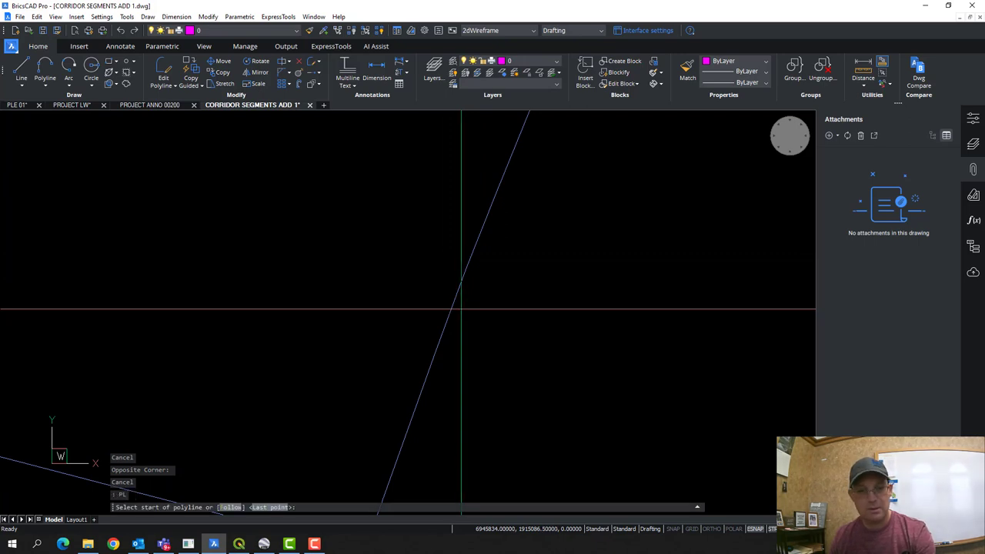
pyautogui.click(437, 350)
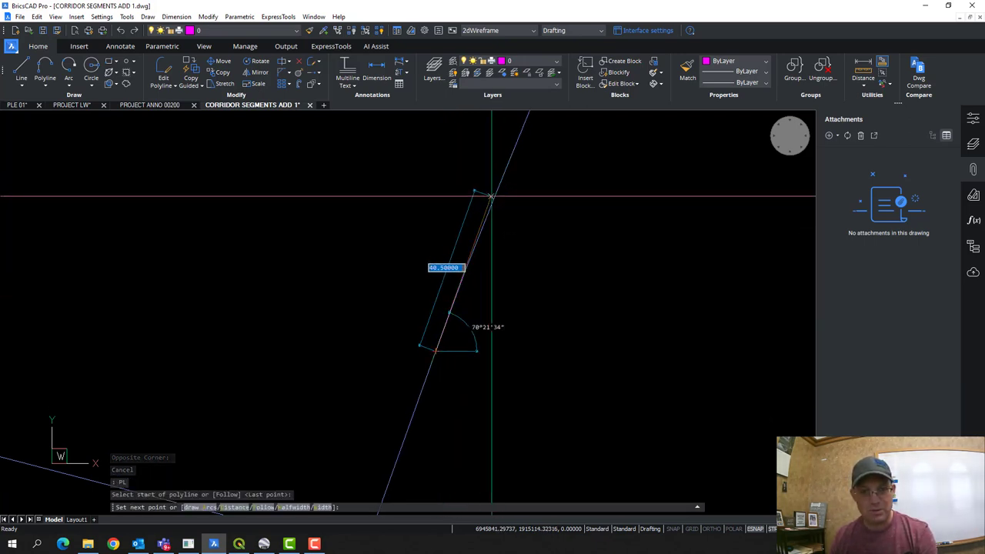
pyautogui.click(476, 235)
pyautogui.press('Escape')
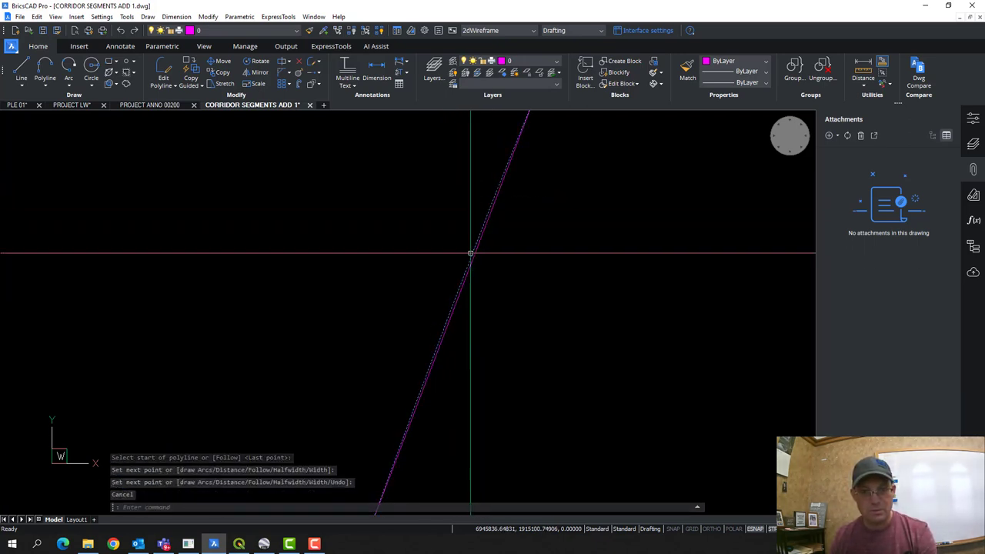
pyautogui.click(472, 247)
pyautogui.press('Delete')
# Step: Select all segments of the long northwest branch for a multiple polyline edit and convert the non-polyline entities to polylines
pyautogui.scroll(-3, 473, 247)
pyautogui.scroll(-3, 454, 216)
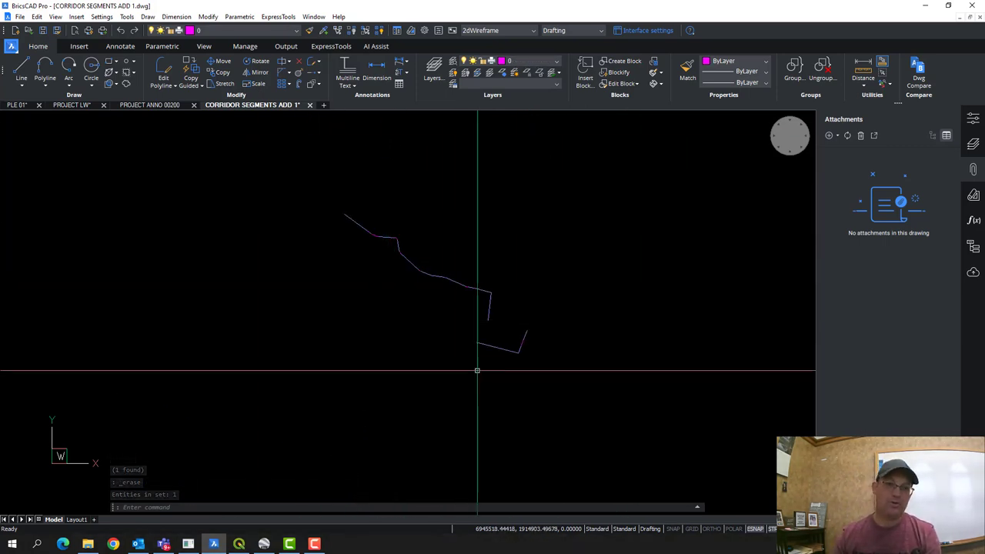
pyautogui.write('pe')
pyautogui.press('Return')
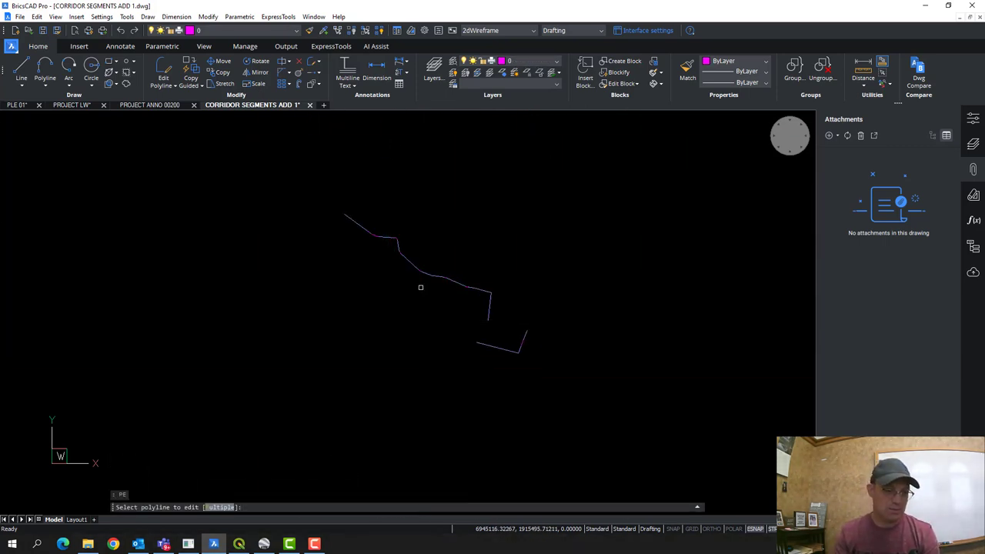
pyautogui.press('Escape')
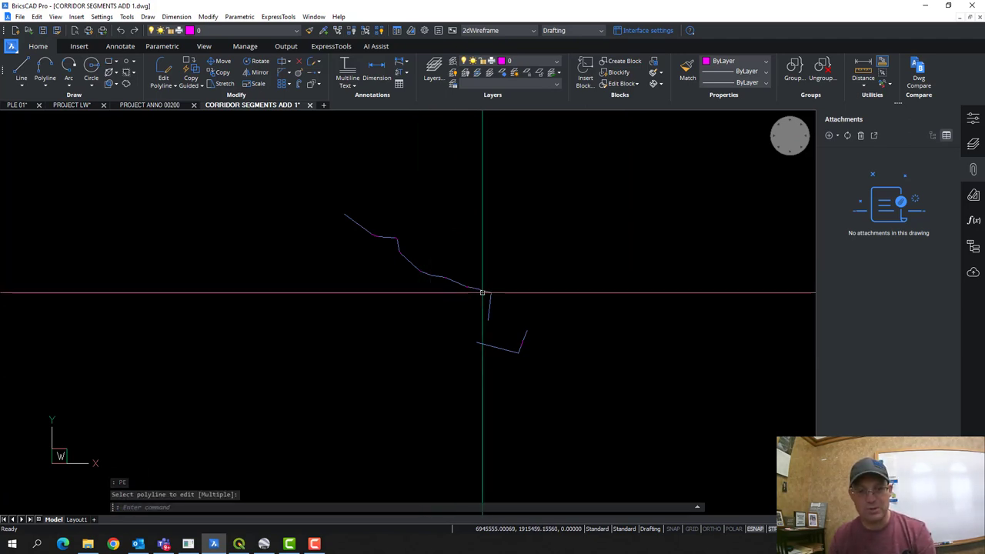
pyautogui.press('Return')
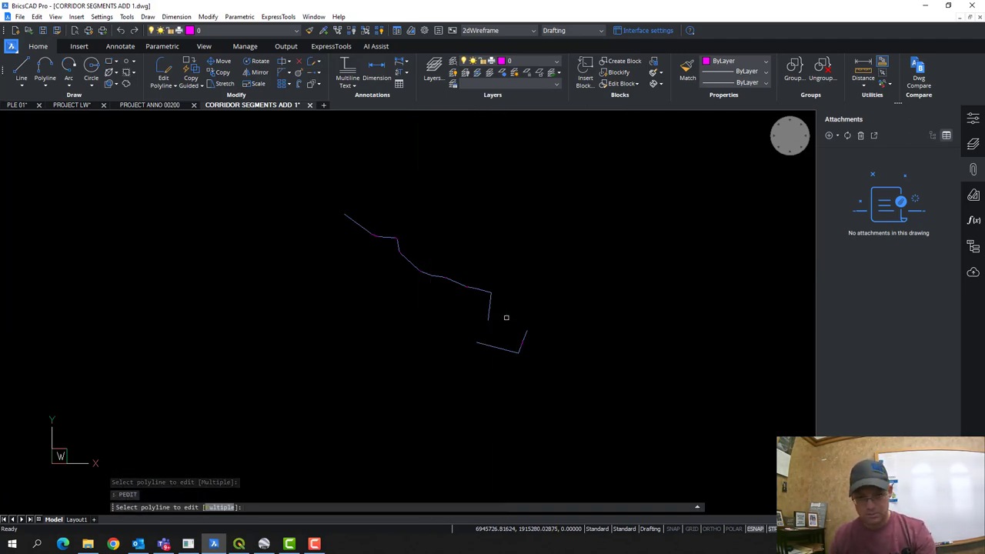
pyautogui.write('m')
pyautogui.press('Return')
pyautogui.click(499, 327)
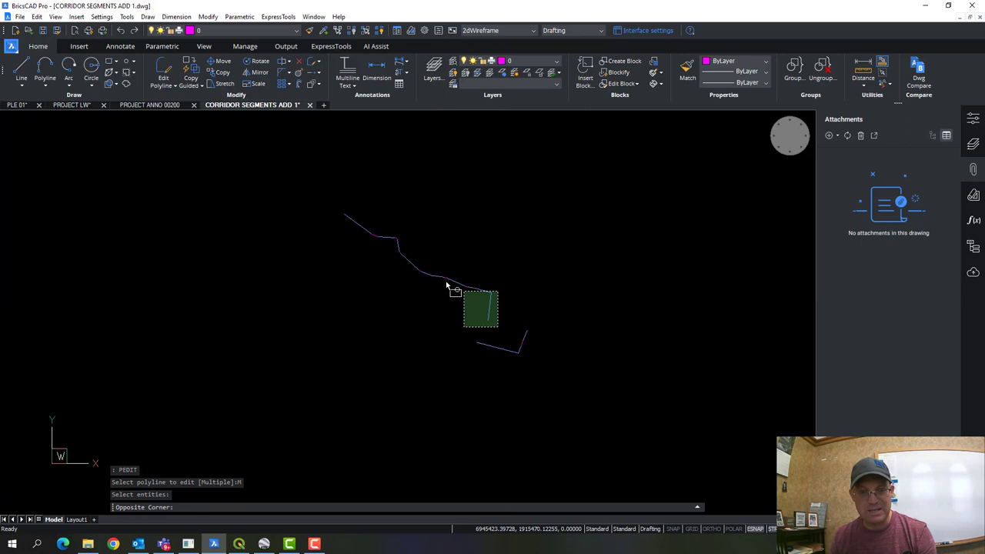
pyautogui.click(289, 180)
pyautogui.press('Return')
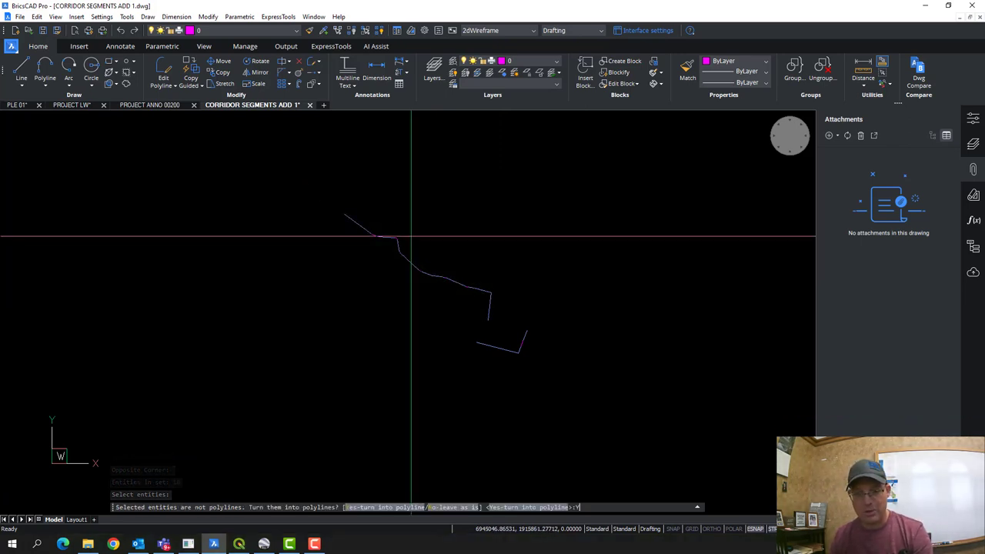
pyautogui.write('Y')
pyautogui.press('Return')
# Step: Join the long branch's segments into one polyline with a fuzz distance of 0.5
pyautogui.write('J')
pyautogui.press('Return')
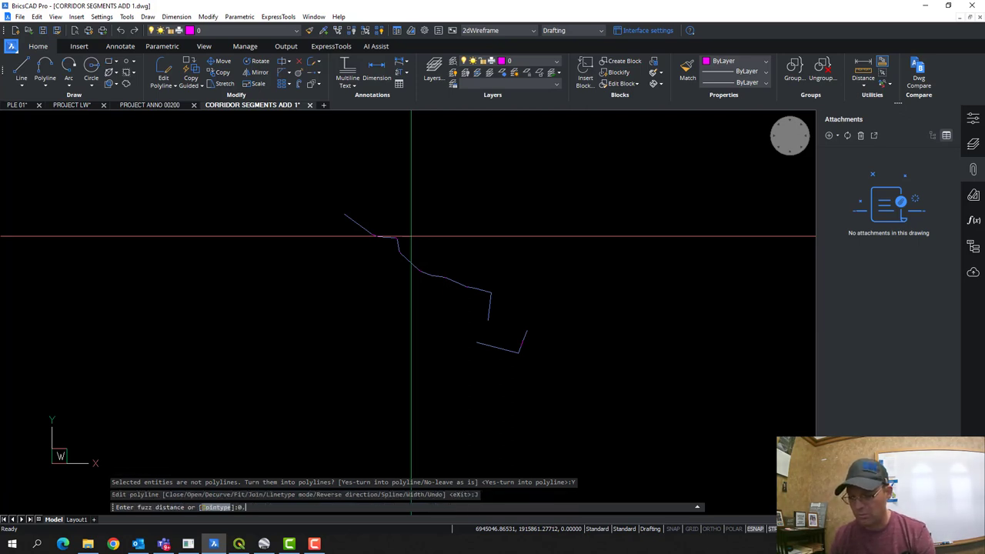
pyautogui.write('0.5')
pyautogui.press('Return')
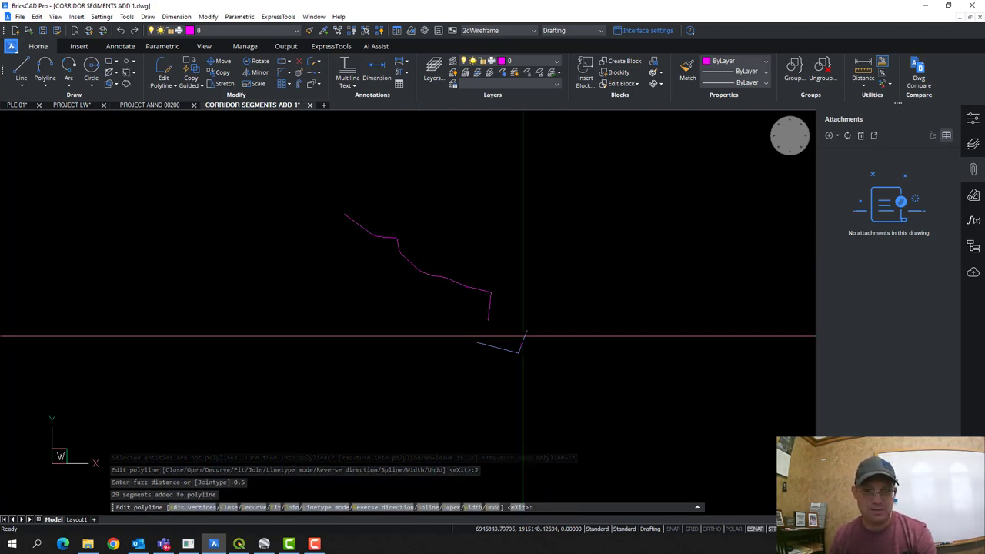
pyautogui.press('Return')
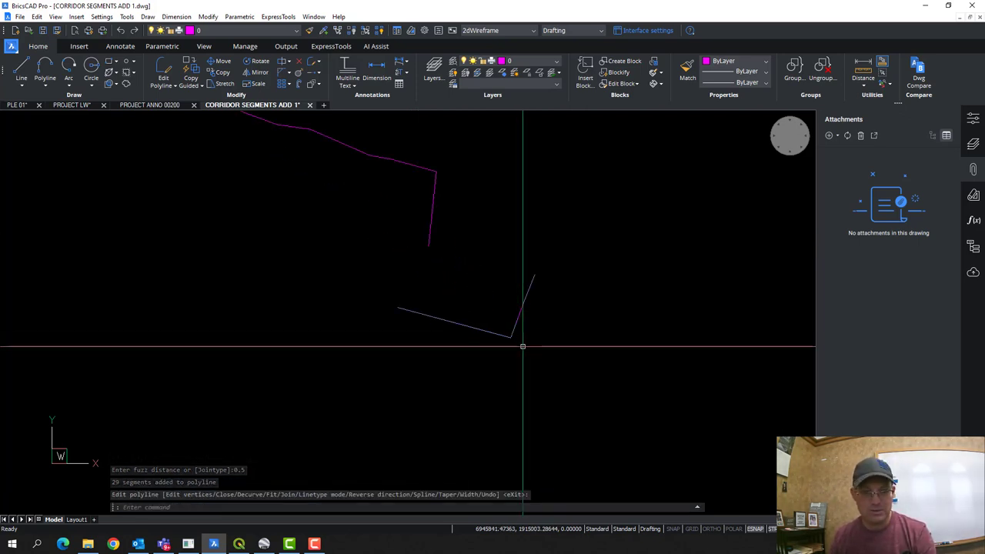
# Step: Select all segments of the short southeastern branch for a multiple polyline edit and convert them to polylines
pyautogui.press('Return')
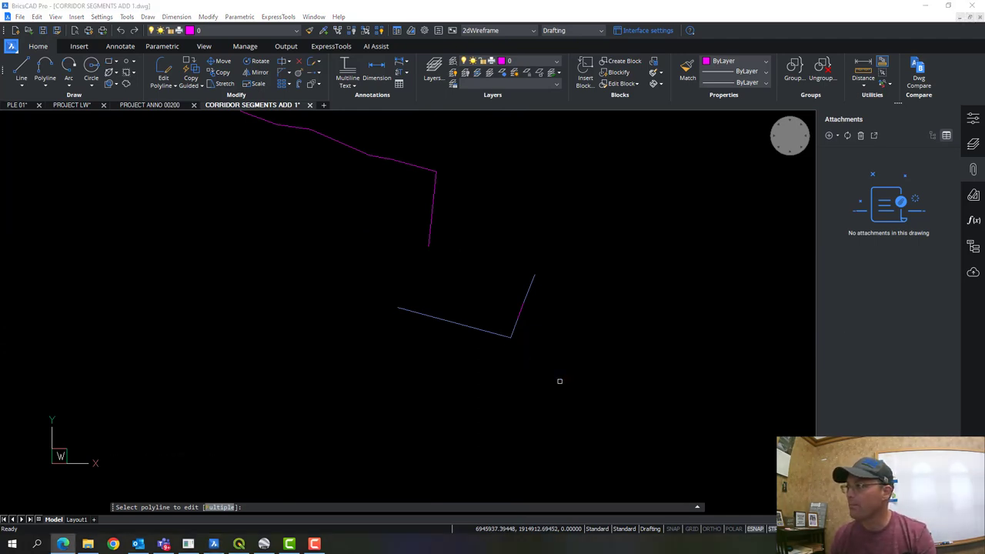
pyautogui.press('Escape')
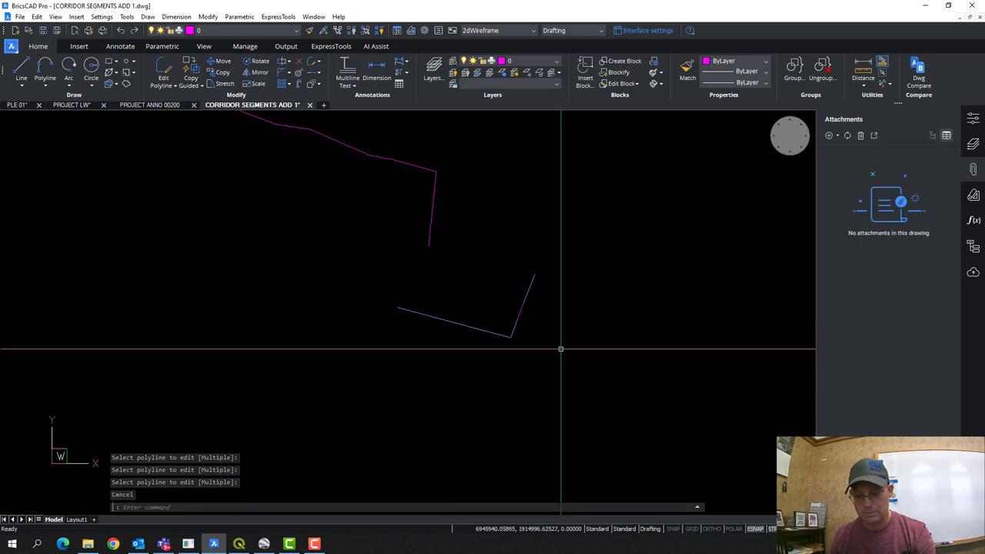
pyautogui.write('pe')
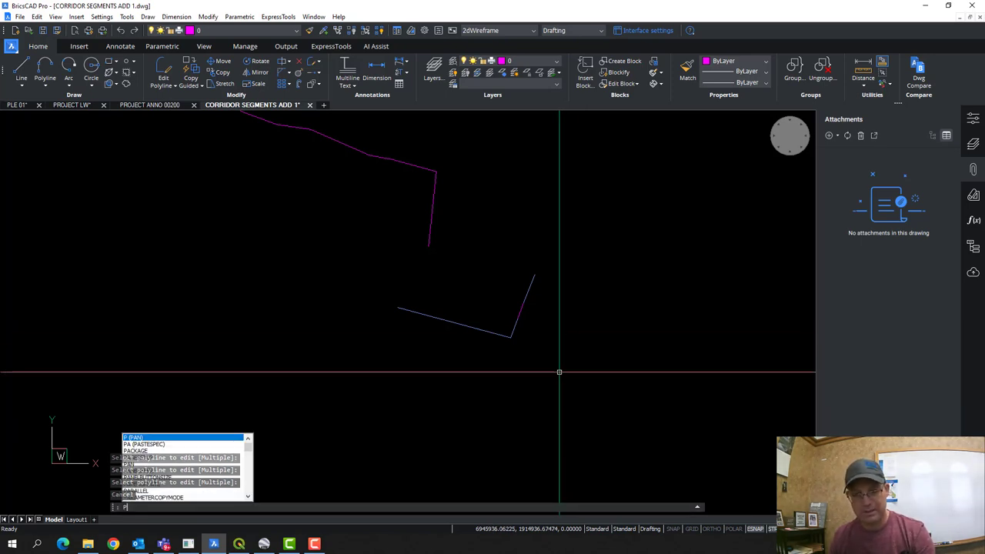
pyautogui.press('Return')
pyautogui.click(565, 380)
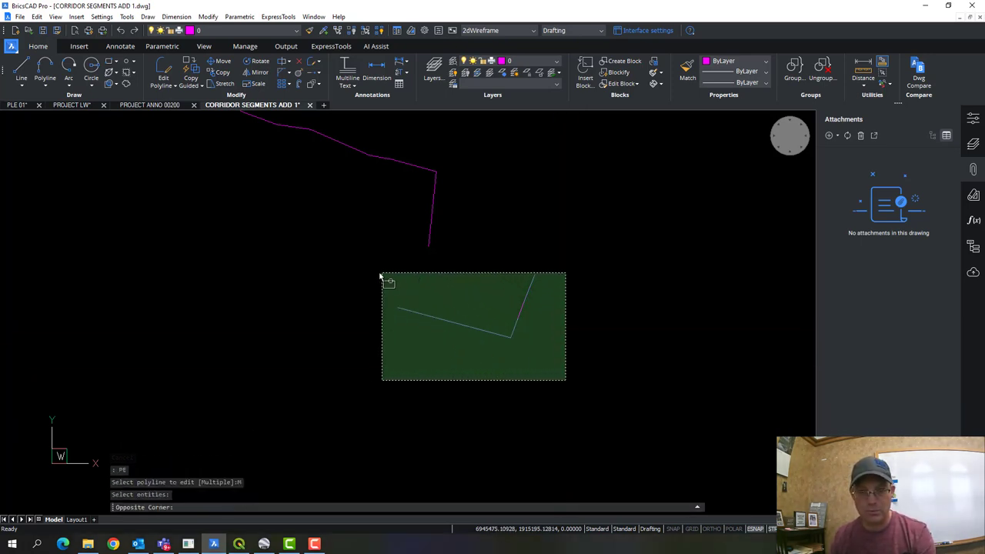
pyautogui.click(375, 274)
pyautogui.press('Return')
pyautogui.write('y')
pyautogui.press('Return')
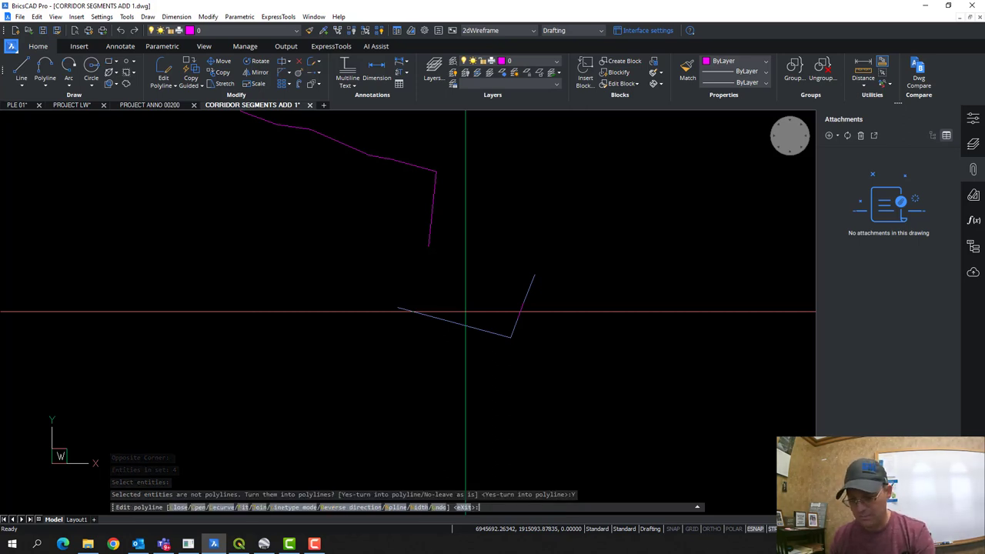
# Step: Join the short southeastern branch's segments into one polyline with a fuzz distance of 0.5
pyautogui.write('j')
pyautogui.press('Return')
pyautogui.press('Return')
pyautogui.press('Escape')
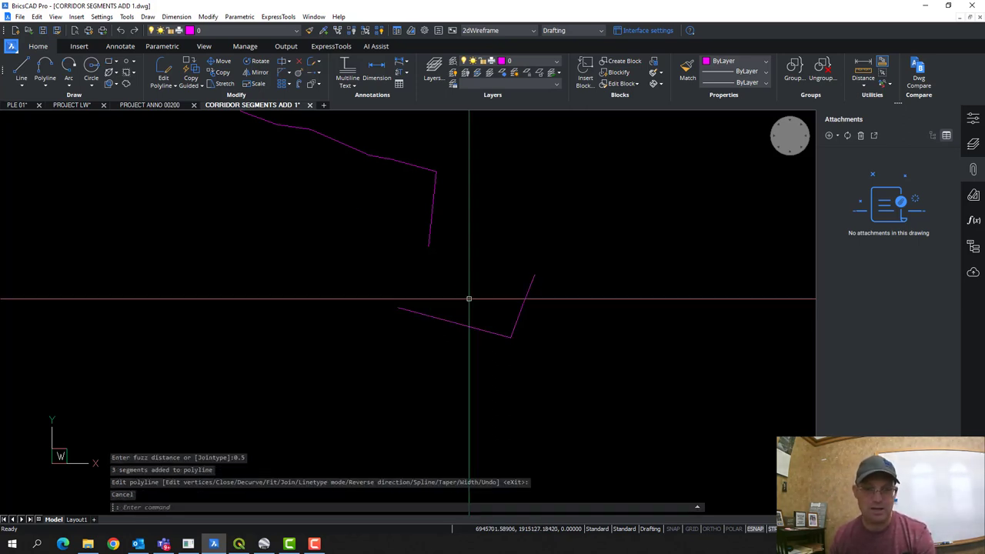
# Step: Move both joined branch polylines to the SURVEY-PROJECT-LINES-CORRIDOR-SEGMENTS layer
pyautogui.scroll(-3, 468, 300)
pyautogui.click(536, 341)
pyautogui.click(404, 243)
pyautogui.click(540, 61)
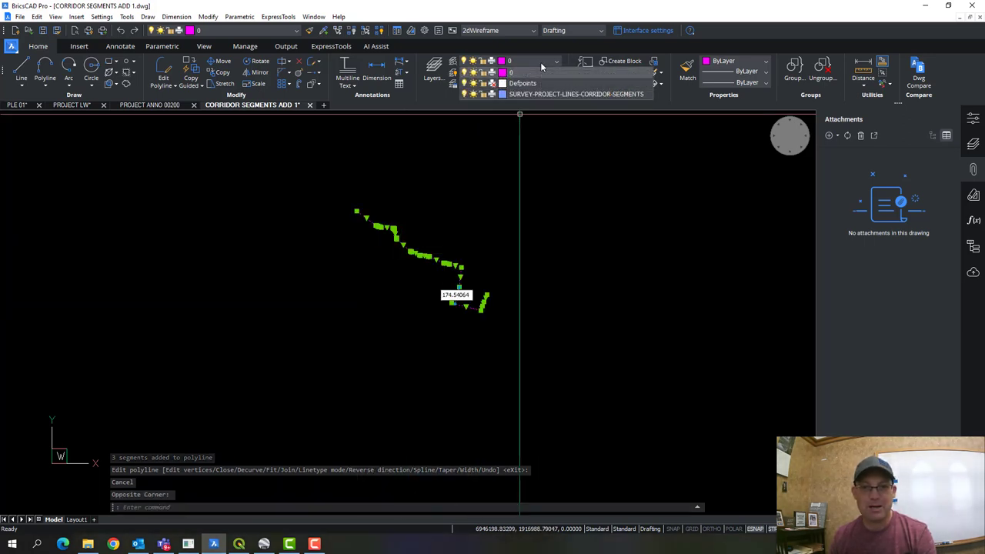
pyautogui.click(533, 94)
pyautogui.press('Escape')
# Step: Inspect the long joined polyline's vertices at the sharp bend and review the overall shape of both branches
pyautogui.scroll(3, 448, 297)
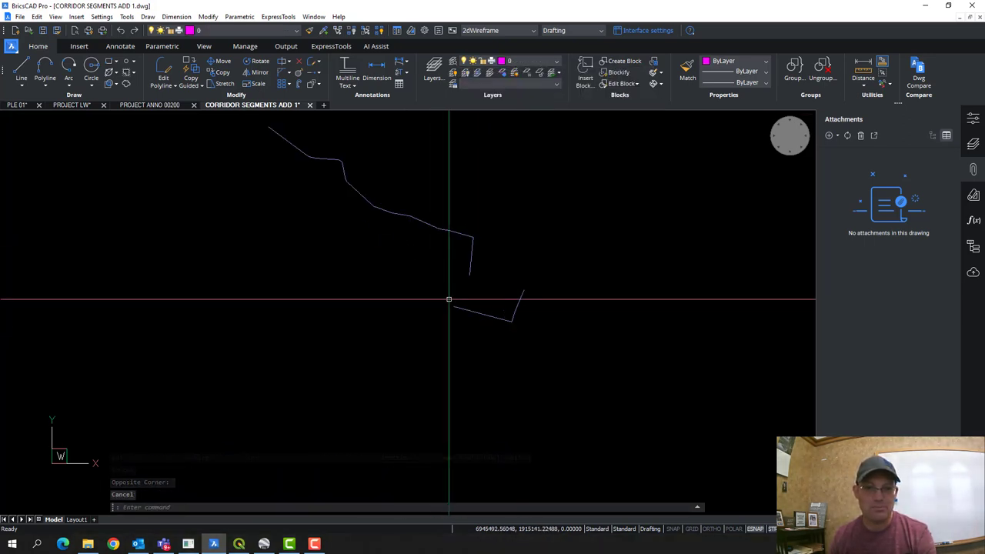
pyautogui.moveTo(466, 315); pyautogui.dragTo(456, 313)
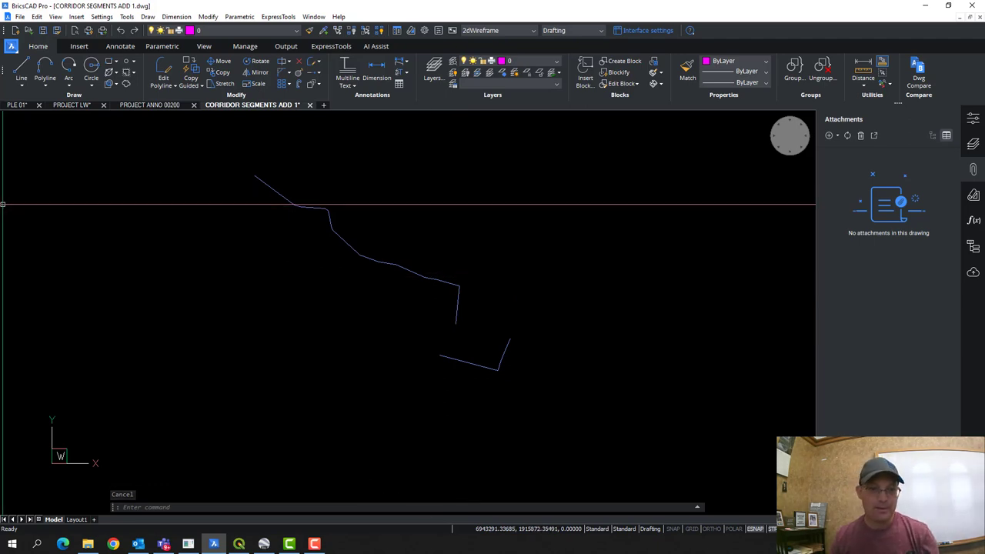
pyautogui.scroll(6, 348, 220)
pyautogui.scroll(-4, 347, 220)
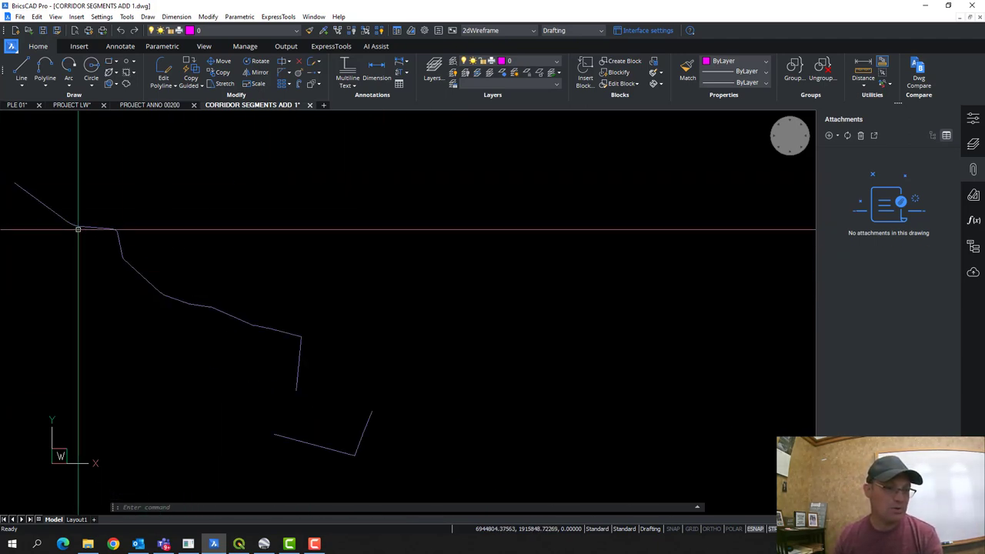
pyautogui.scroll(5, 178, 226)
pyautogui.click(367, 208)
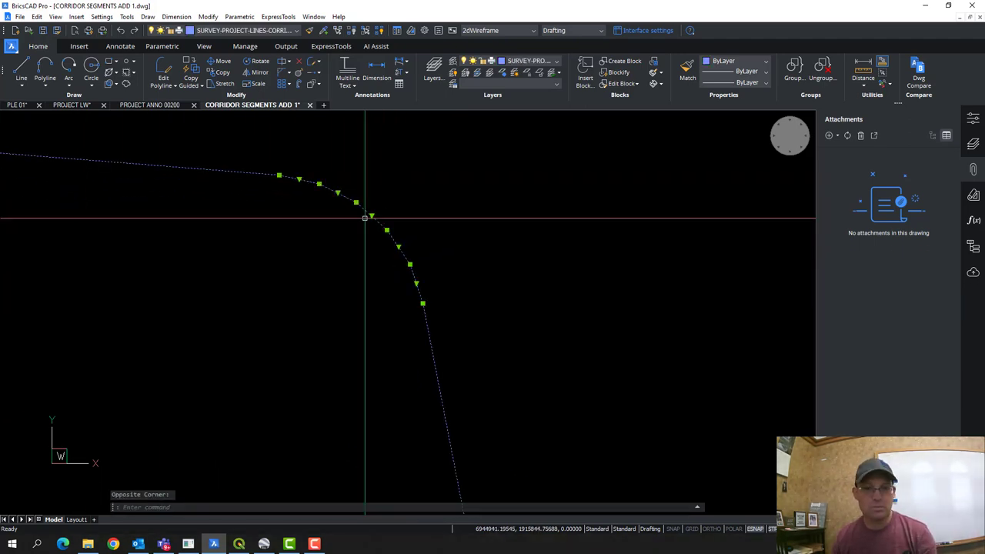
pyautogui.scroll(-2, 398, 238)
pyautogui.click(539, 306)
pyautogui.scroll(-5, 539, 306)
pyautogui.press('Escape')
pyautogui.moveTo(574, 310); pyautogui.dragTo(418, 219)
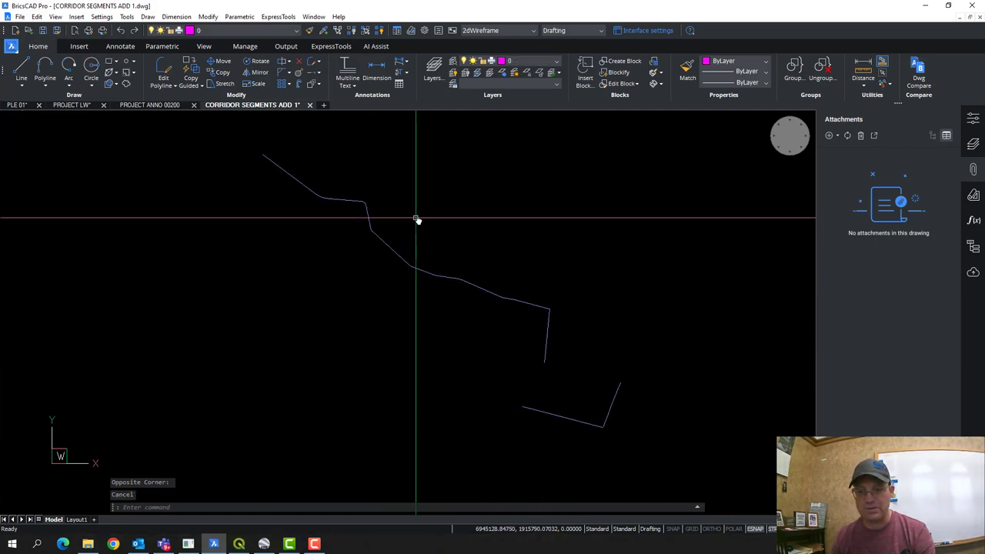
pyautogui.scroll(-1, 419, 219)
pyautogui.moveTo(515, 266); pyautogui.dragTo(446, 282)
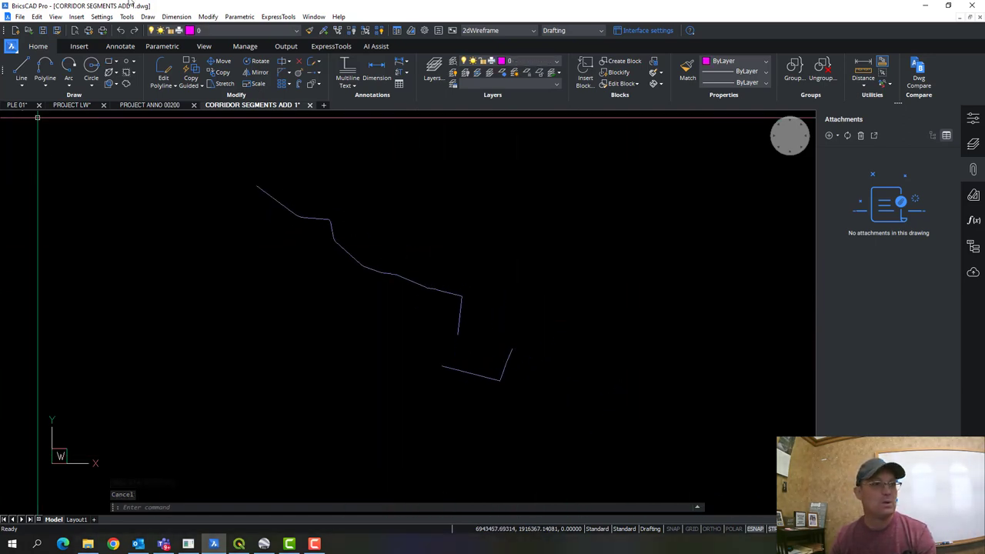
# Step: Save the drawing and export it to the Input folder as an AutoCAD ASCII DXF named CORRIDOR SEGMENTS ADD 1
pyautogui.click(43, 31)
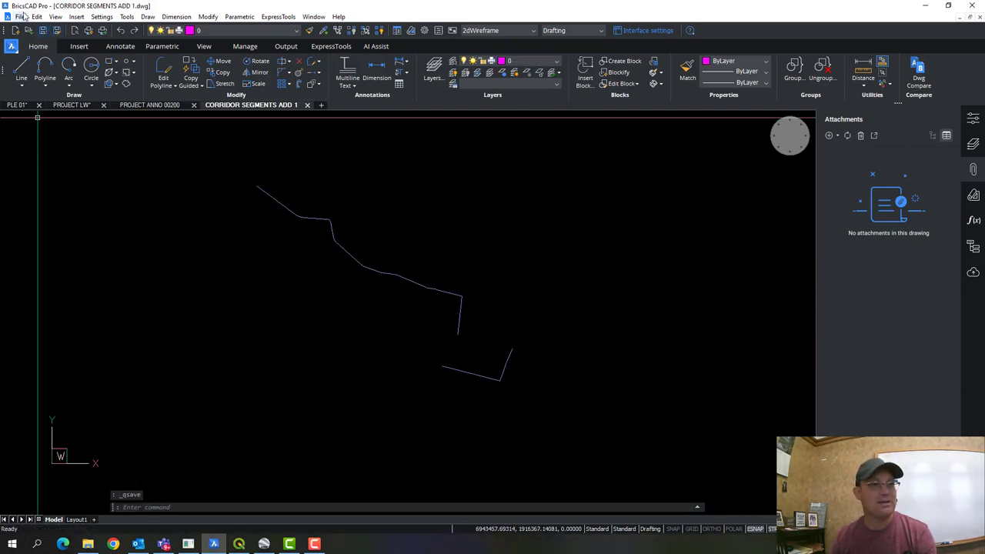
pyautogui.click(23, 16)
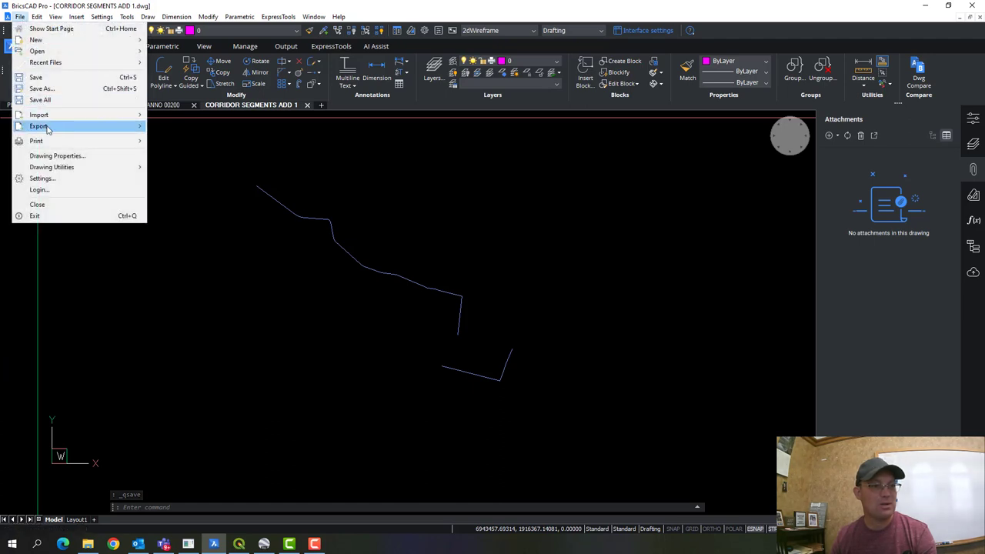
pyautogui.moveTo(92, 127)
pyautogui.click(172, 126)
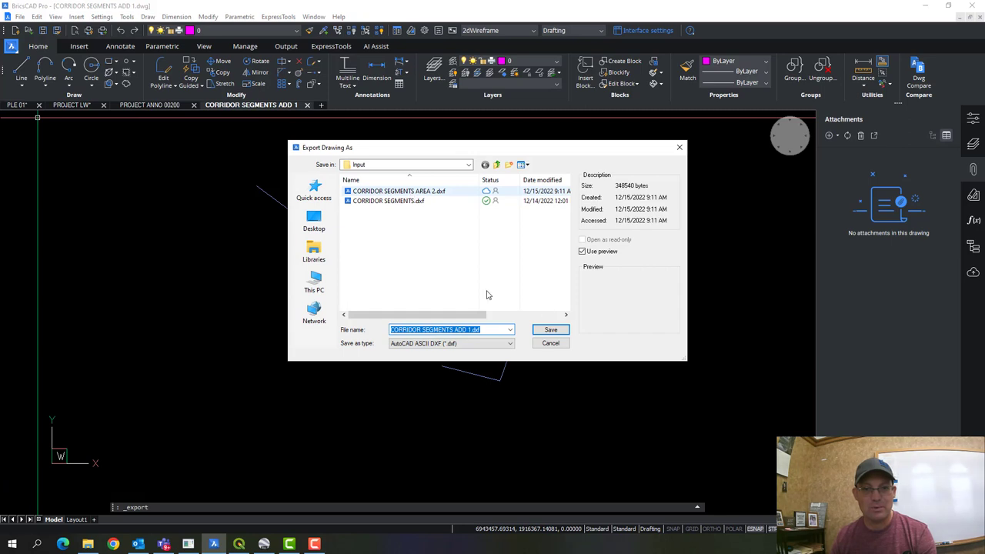
pyautogui.click(468, 331)
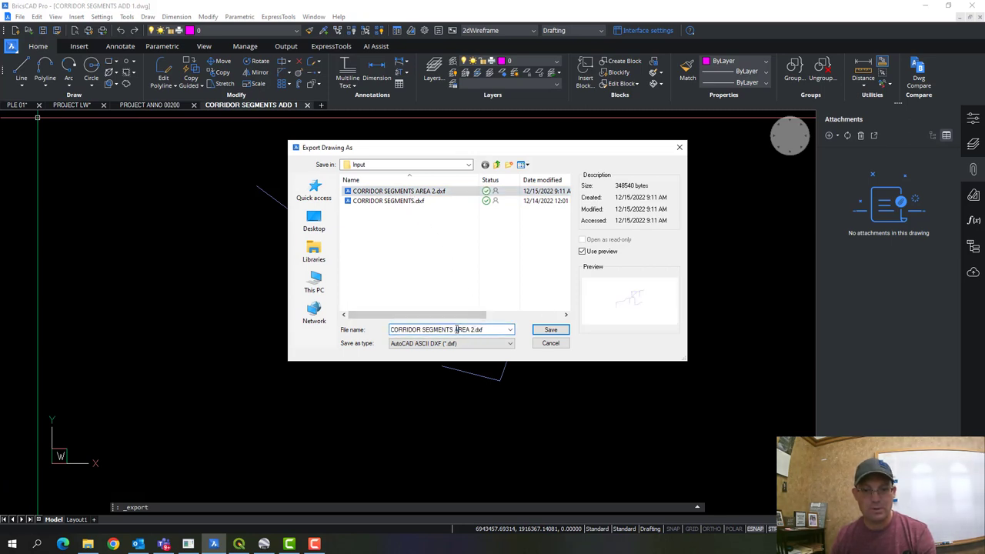
pyautogui.press('Delete')
pyautogui.press('Delete')
pyautogui.write('DD ')
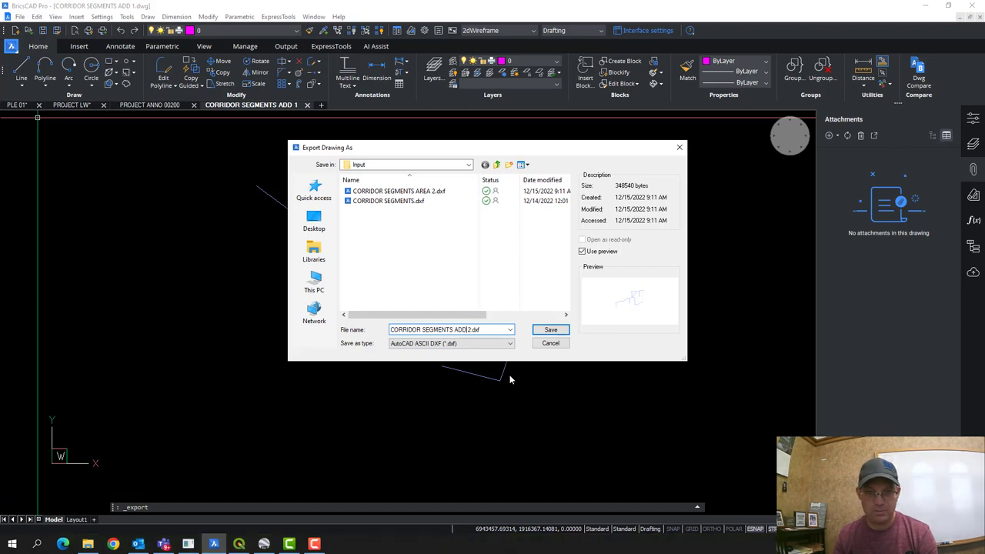
pyautogui.write('1')
pyautogui.press('Return')
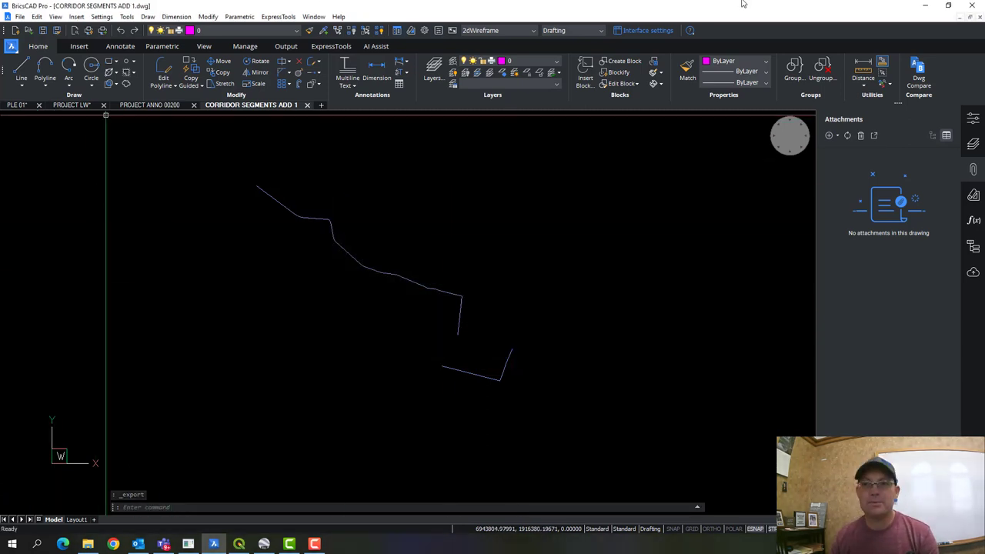
# Step: Minimise the open CAD and file windows and switch to the job's map project in QGIS
pyautogui.click(925, 9)
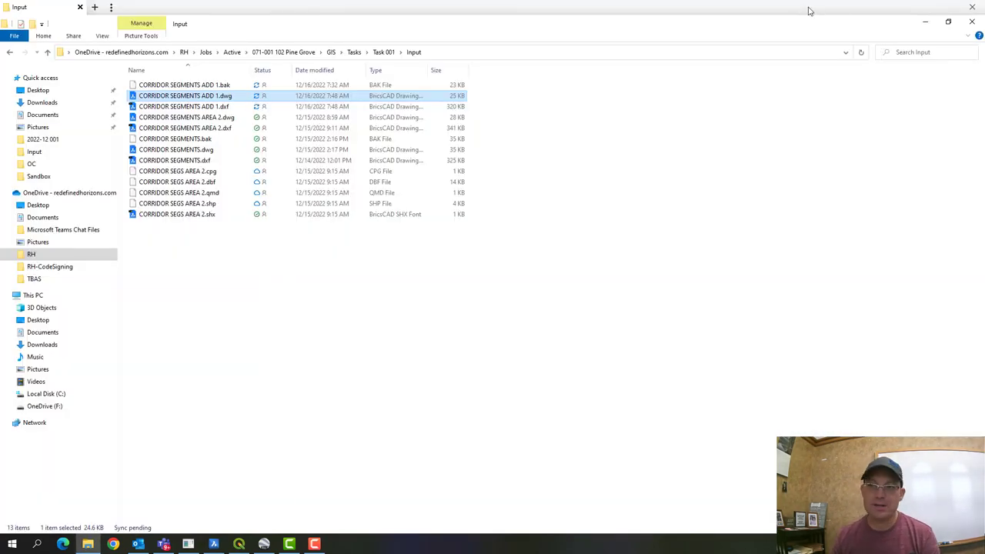
pyautogui.click(928, 22)
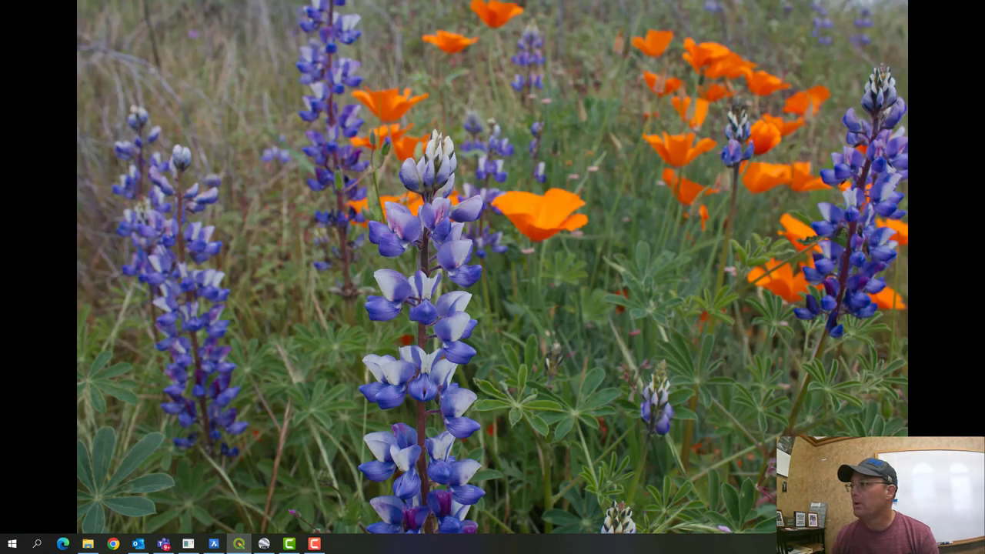
pyautogui.moveTo(597, 198); pyautogui.dragTo(559, 2)
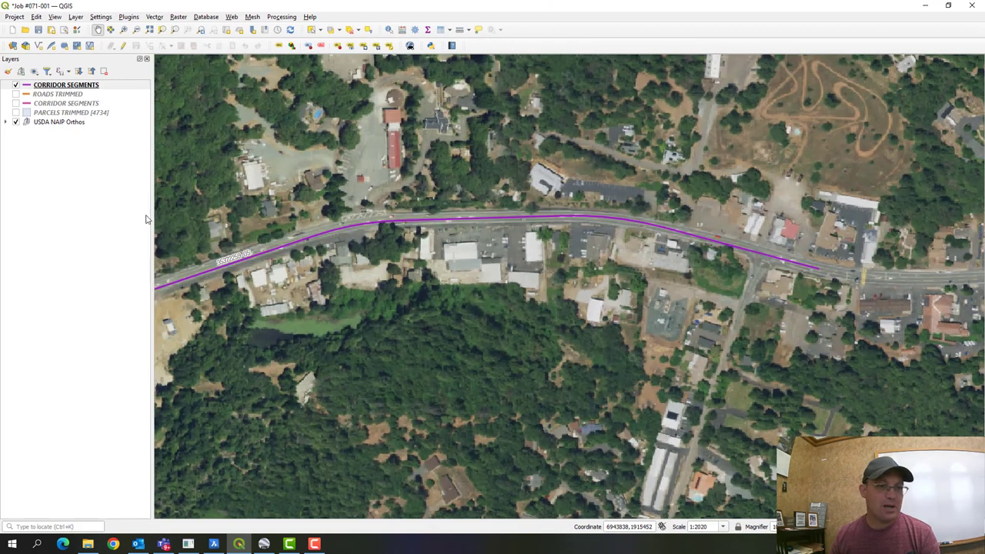
pyautogui.scroll(-4, 485, 231)
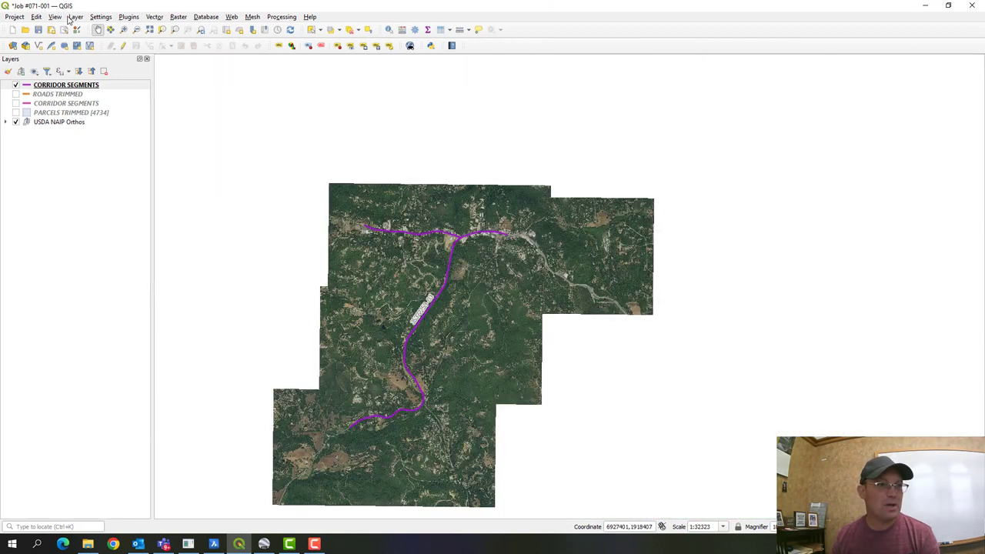
# Step: Start adding a vector layer from a file and browse to the RH > Jobs > Active folder
pyautogui.click(73, 17)
pyautogui.moveTo(97, 51)
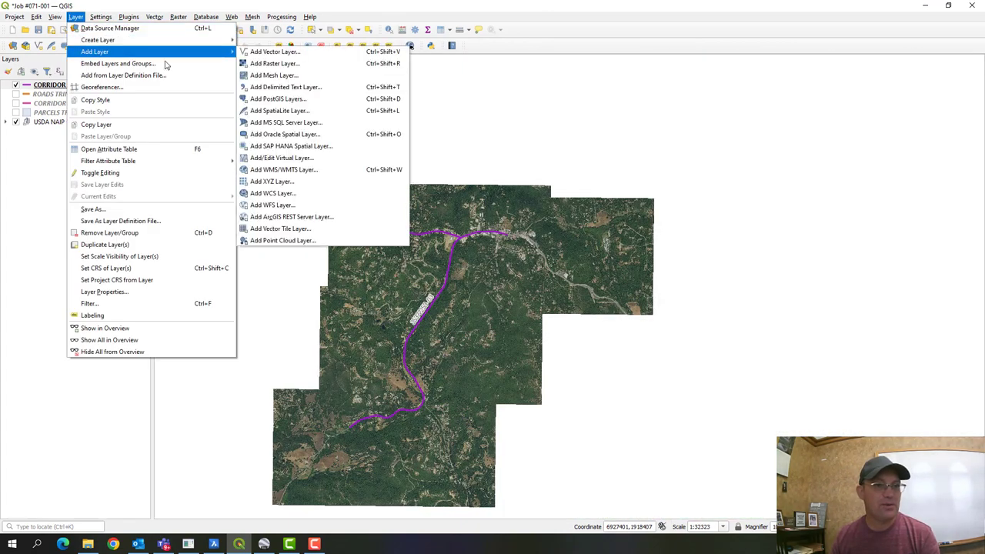
pyautogui.click(293, 54)
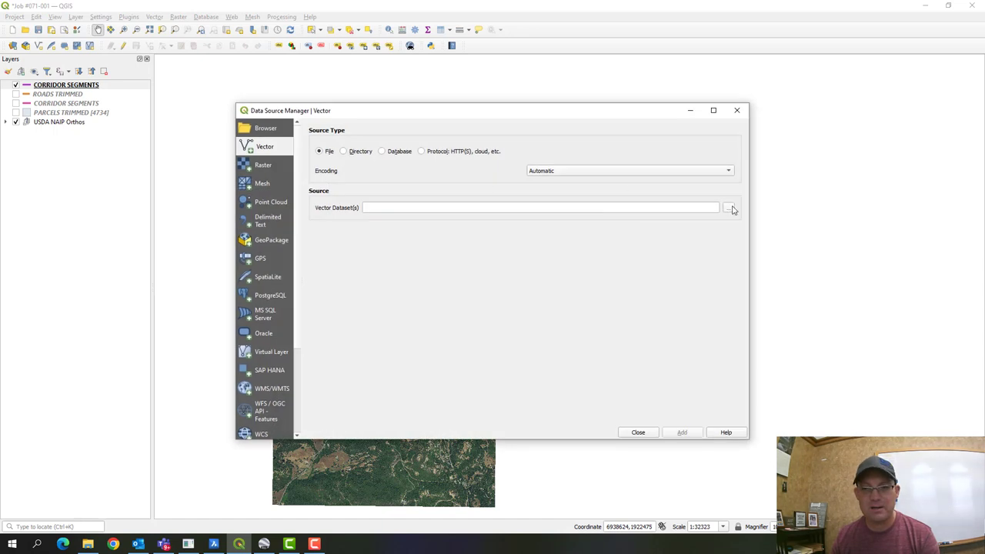
pyautogui.click(730, 208)
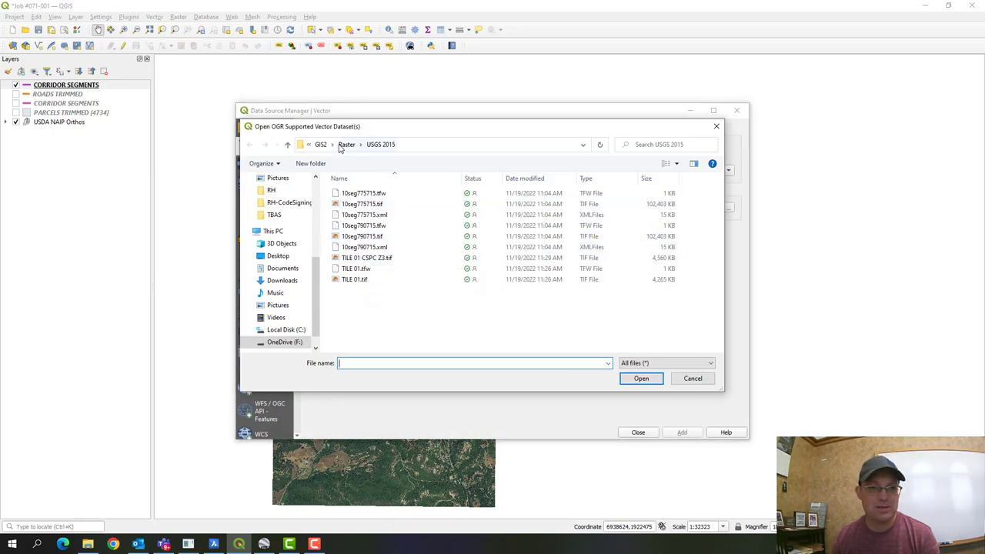
pyautogui.scroll(1, 291, 308)
pyautogui.click(275, 229)
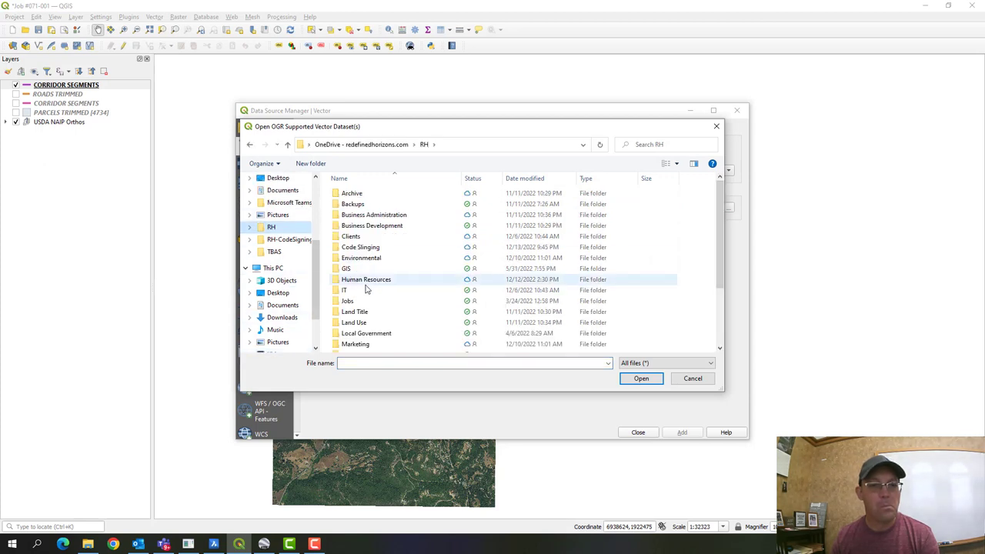
pyautogui.doubleClick(351, 301)
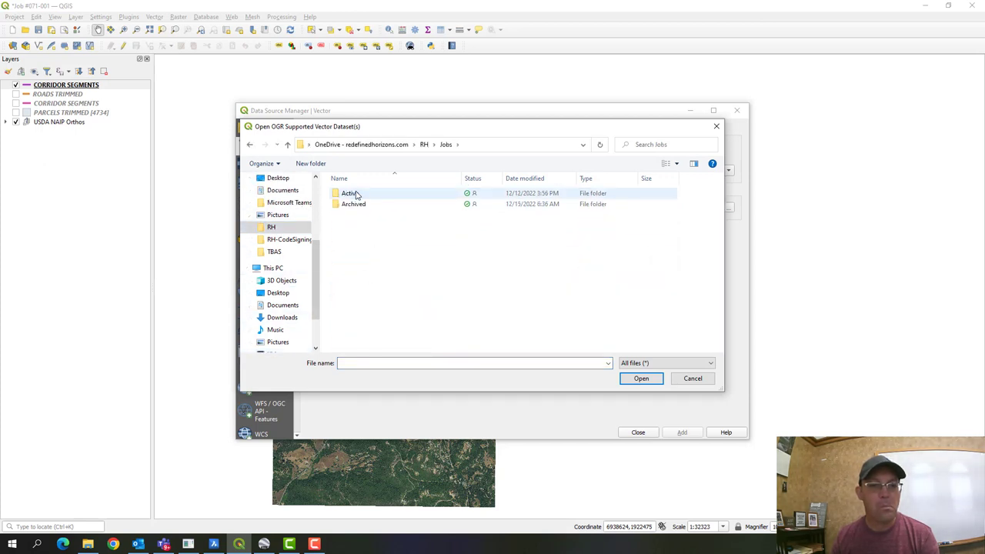
pyautogui.doubleClick(351, 193)
# Step: Open the Input folder of GIS > Tasks > Task 001 inside the 071-001 102 Pine Grove job folder
pyautogui.scroll(-5, 381, 307)
pyautogui.scroll(-10, 421, 309)
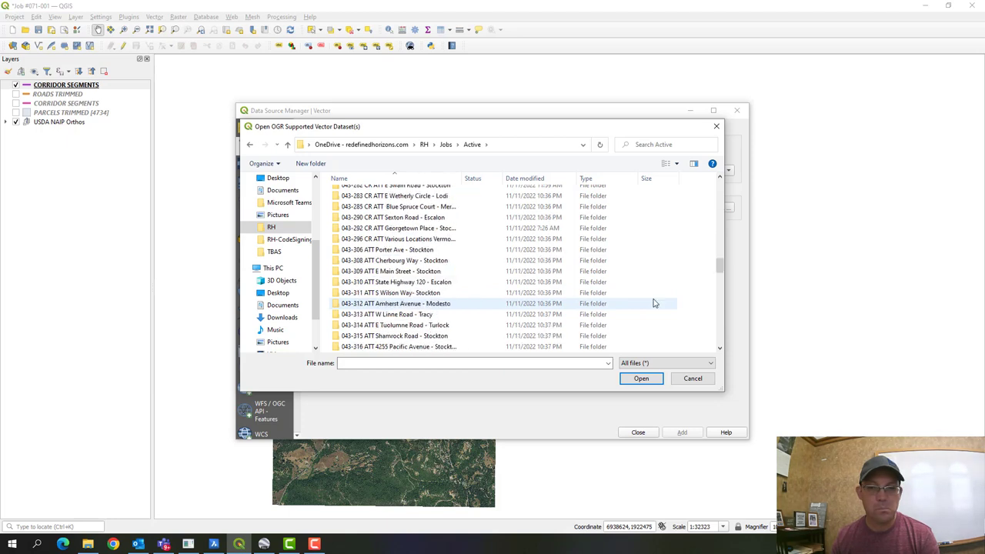
pyautogui.moveTo(717, 265); pyautogui.dragTo(719, 335)
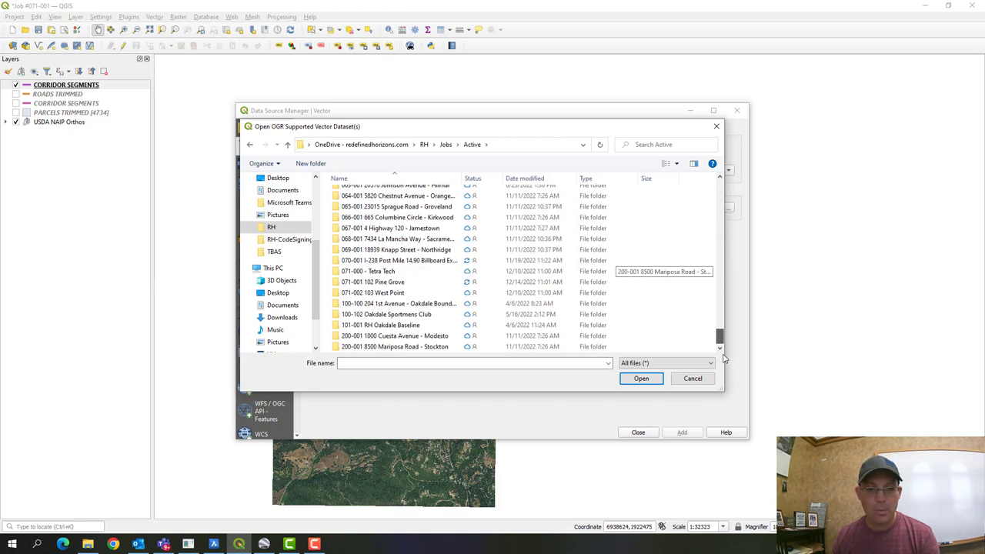
pyautogui.doubleClick(404, 283)
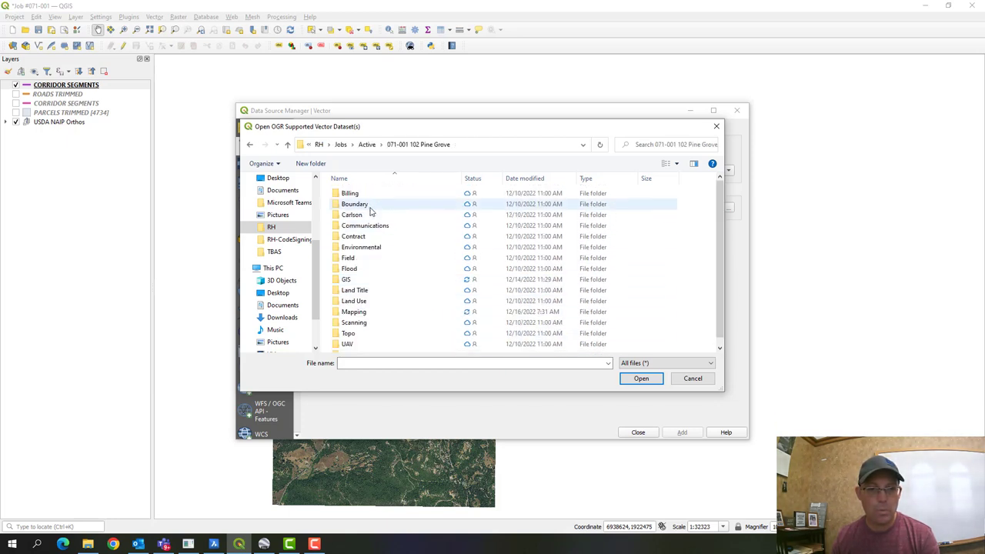
pyautogui.doubleClick(358, 282)
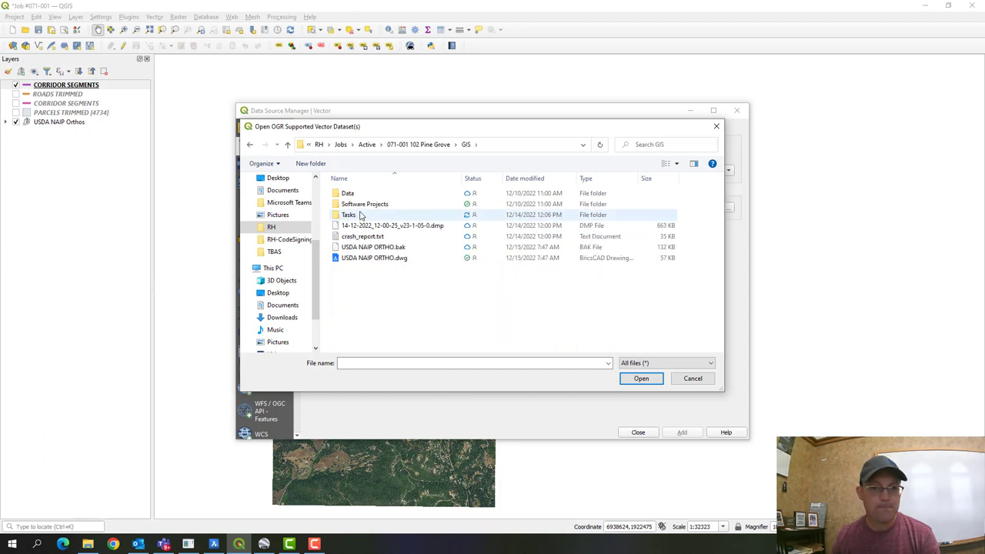
pyautogui.doubleClick(357, 215)
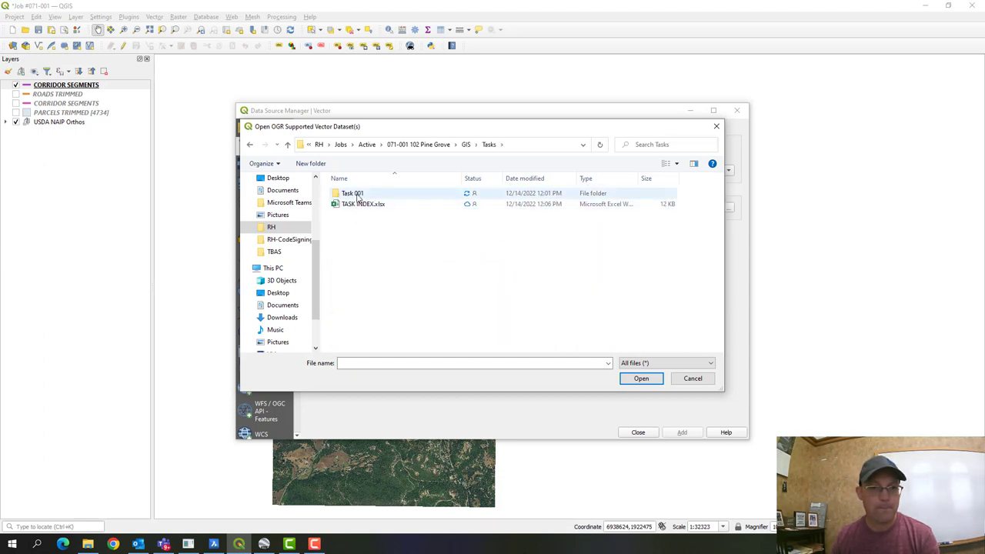
pyautogui.doubleClick(358, 194)
pyautogui.doubleClick(356, 194)
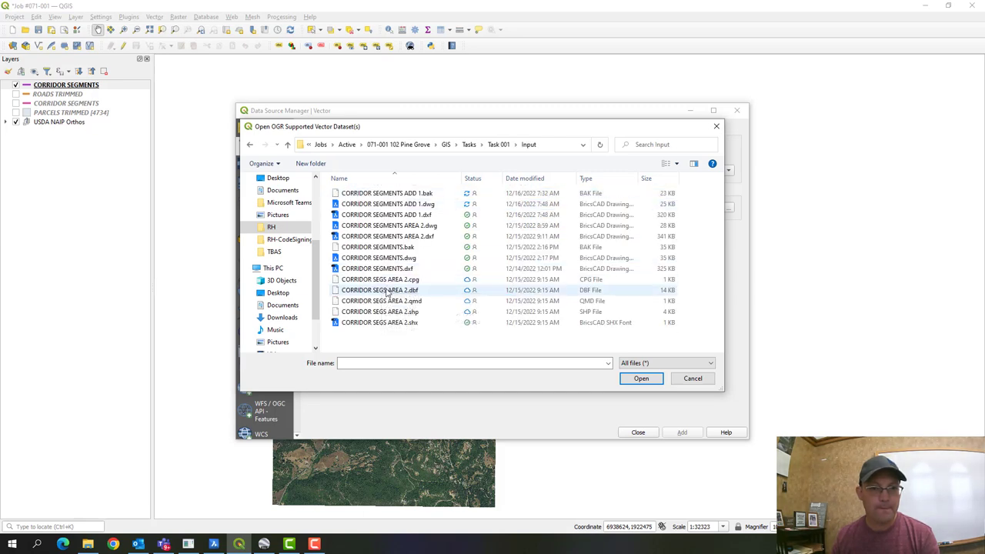
# Step: Add the LineString entities of CORRIDOR SEGMENTS ADD 1.dxf to the map and close the data source manager
pyautogui.click(419, 217)
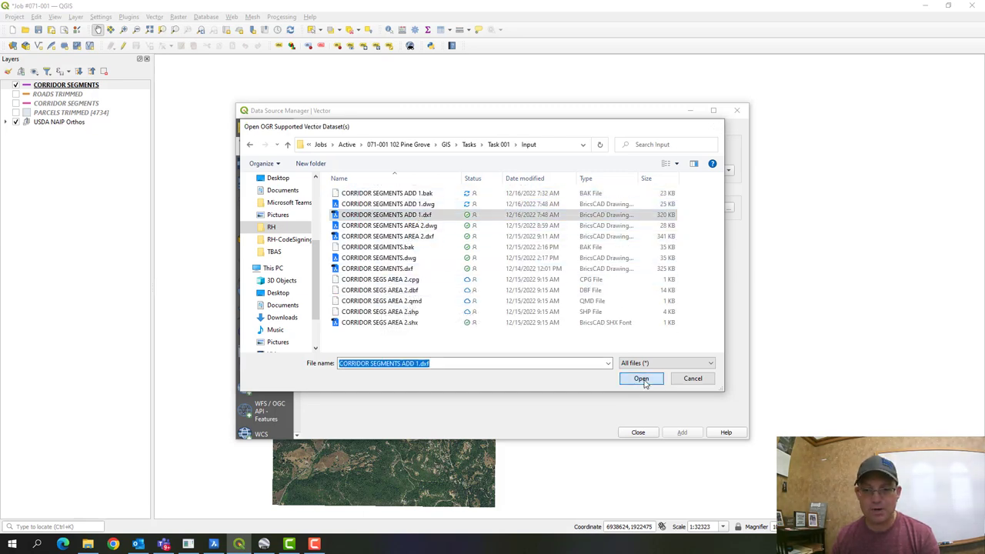
pyautogui.click(642, 379)
pyautogui.click(683, 434)
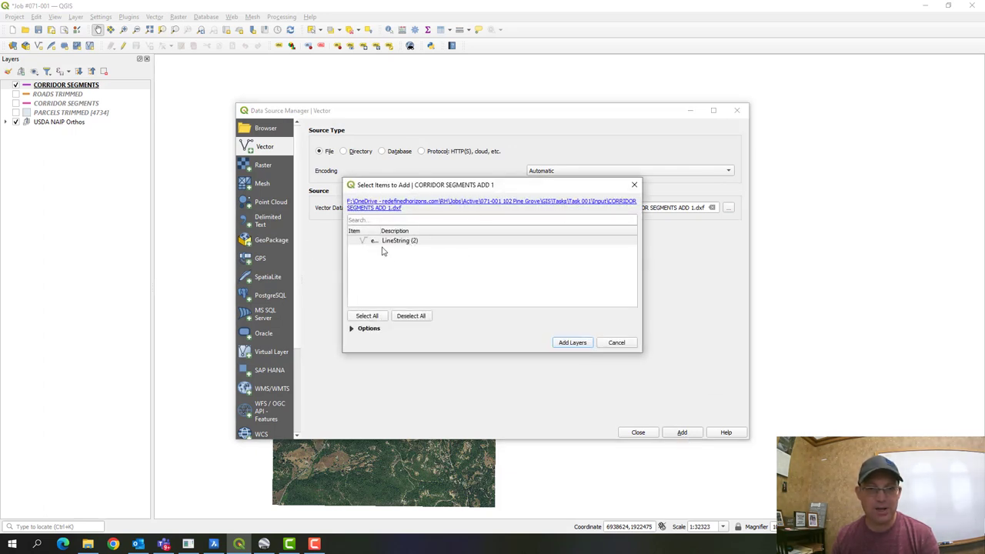
pyautogui.click(416, 241)
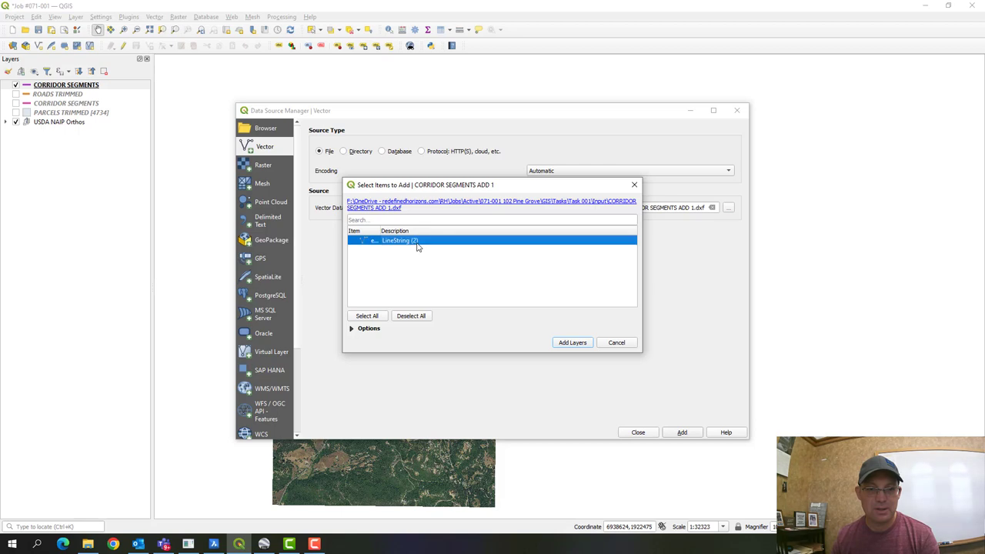
pyautogui.click(572, 344)
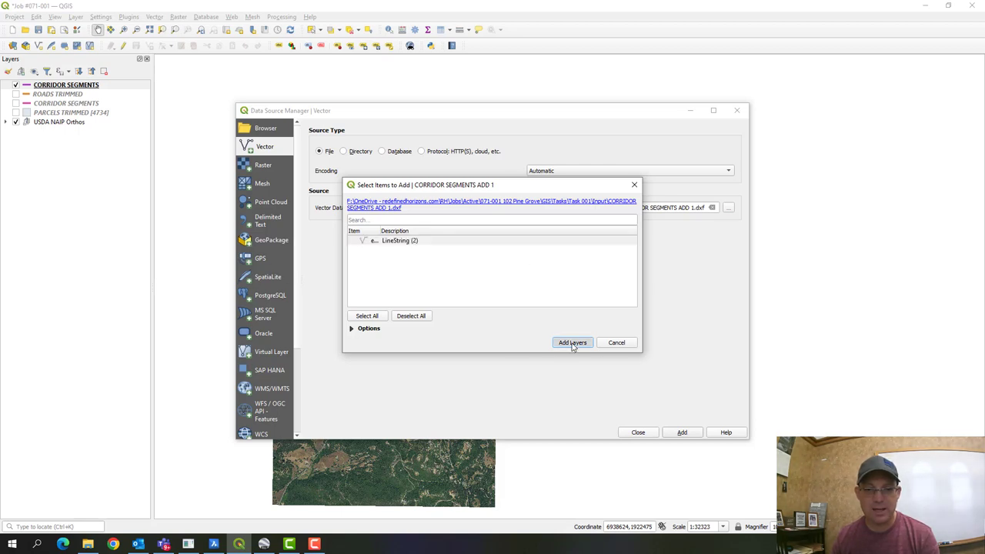
pyautogui.click(639, 434)
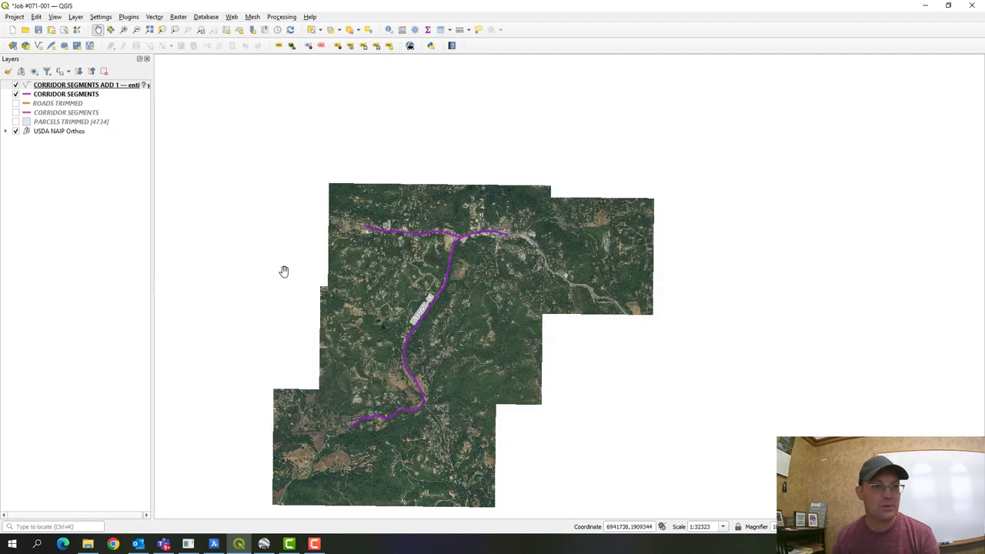
# Step: Hide the original CORRIDOR SEGMENTS layer and check the imported branch lines against the roads in the orthophoto
pyautogui.click(15, 95)
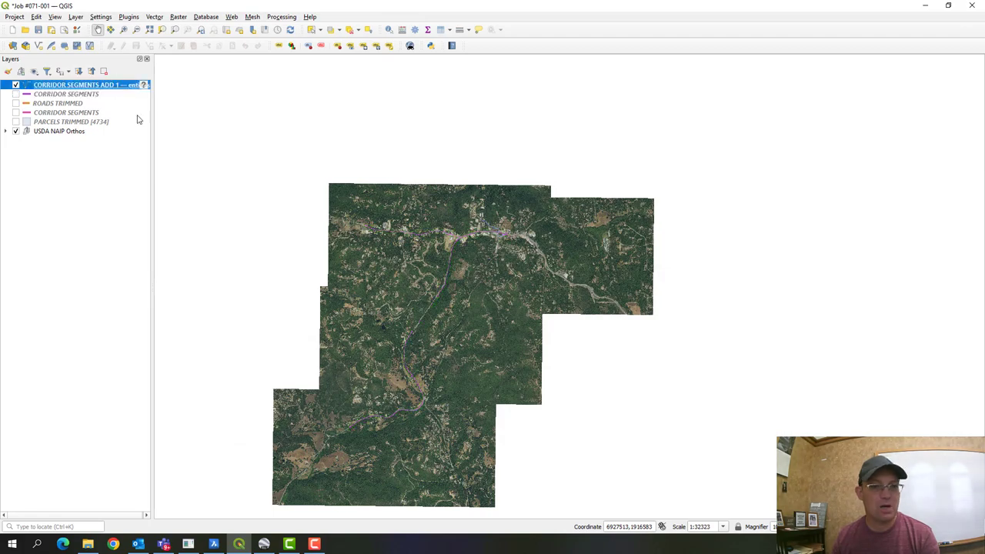
pyautogui.scroll(4, 497, 227)
pyautogui.moveTo(388, 155); pyautogui.dragTo(425, 199)
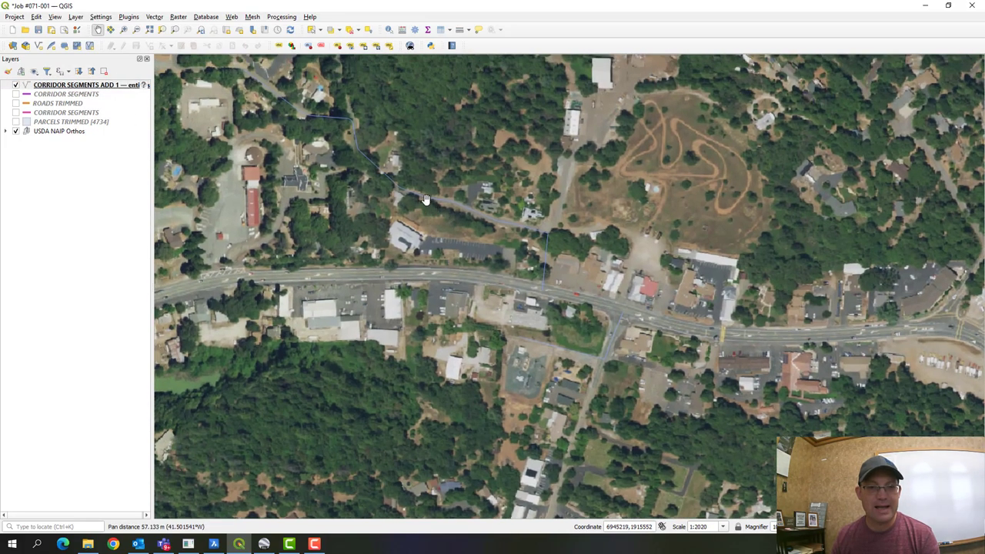
pyautogui.moveTo(320, 115); pyautogui.dragTo(391, 198)
pyautogui.moveTo(582, 334); pyautogui.dragTo(518, 252)
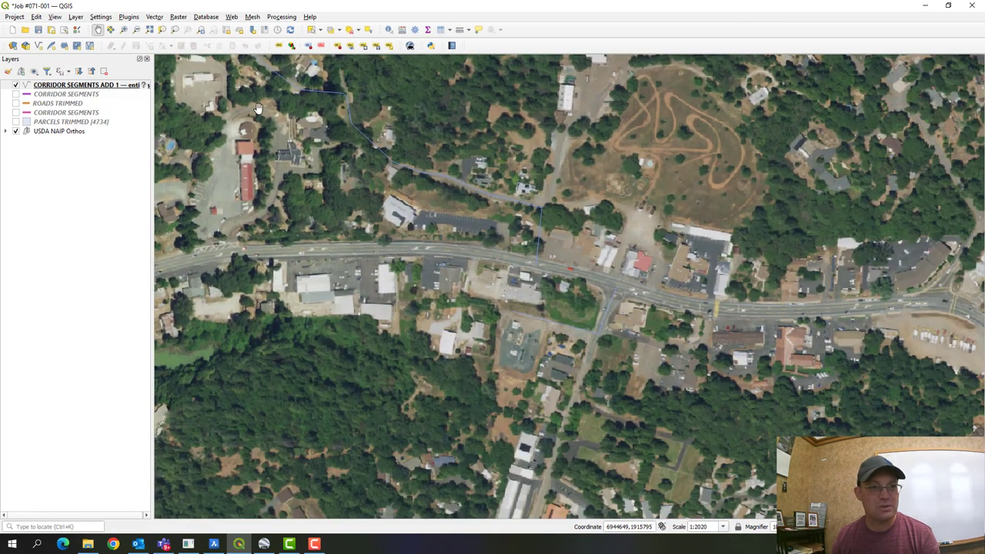
# Step: Change the default symbol color of the CORRIDOR SEGMENTS ADD 1 layer to the standard red
pyautogui.rightClick(103, 87)
pyautogui.click(154, 305)
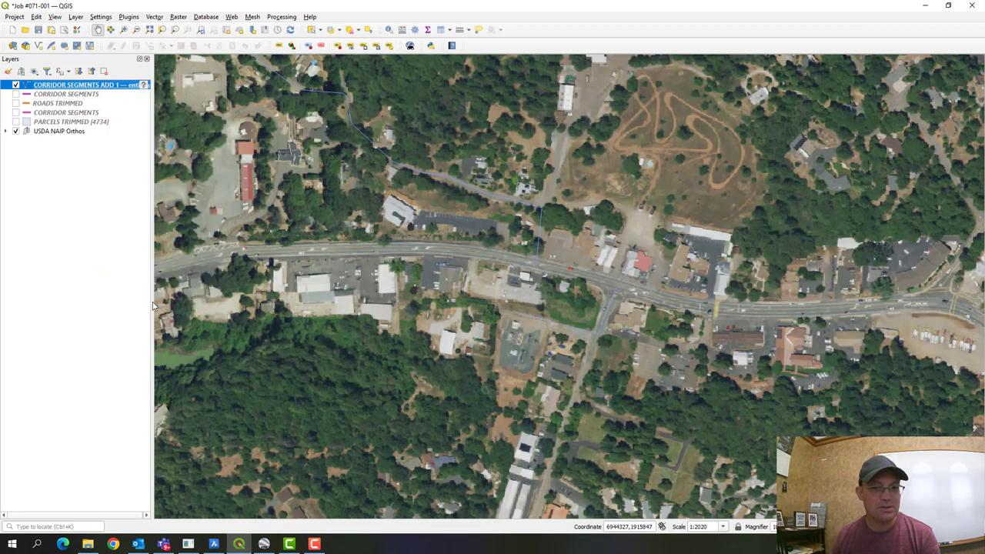
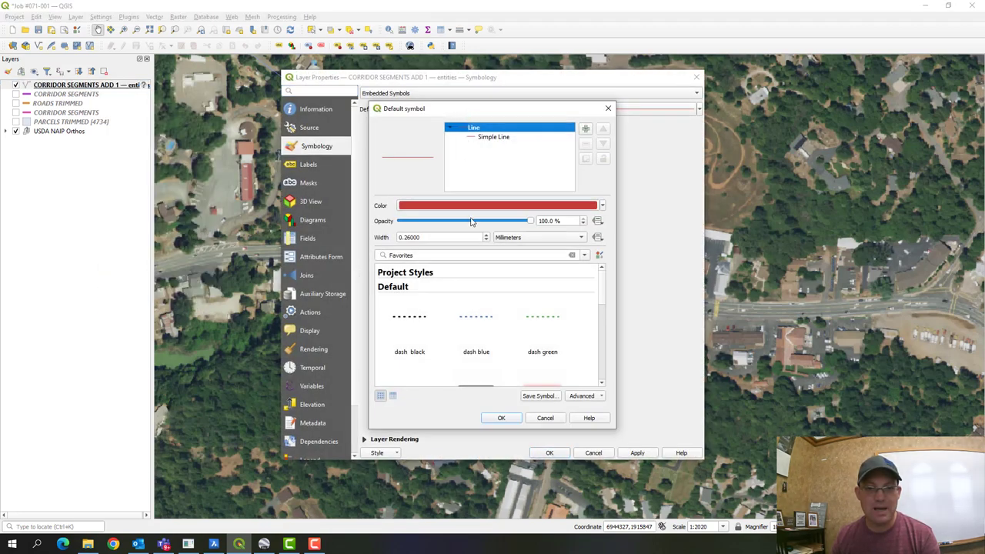
pyautogui.click(607, 108)
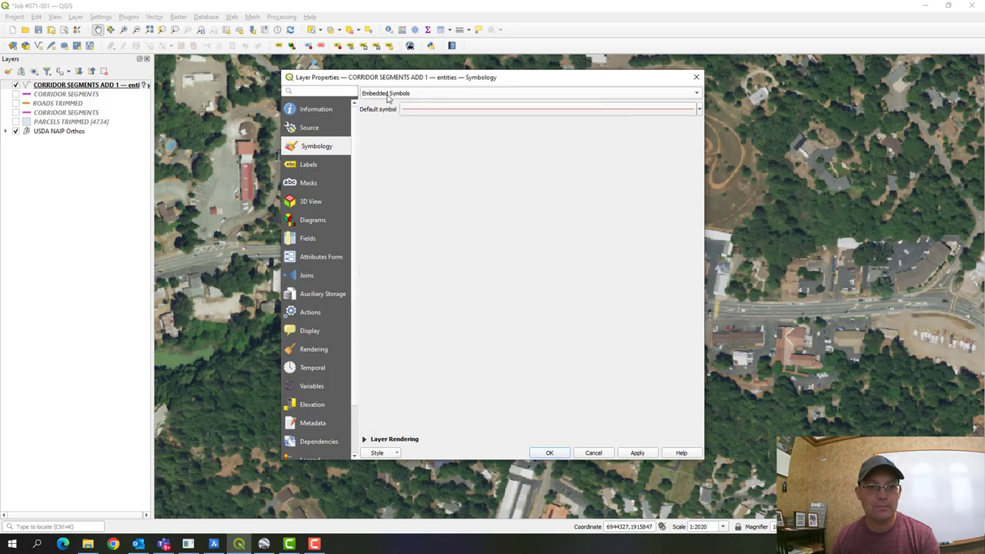
pyautogui.click(699, 110)
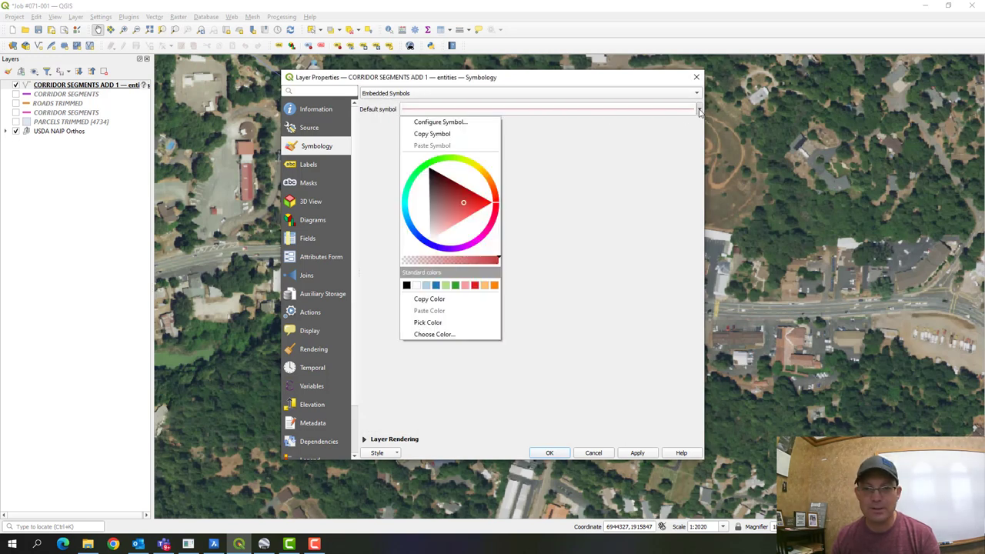
pyautogui.click(474, 284)
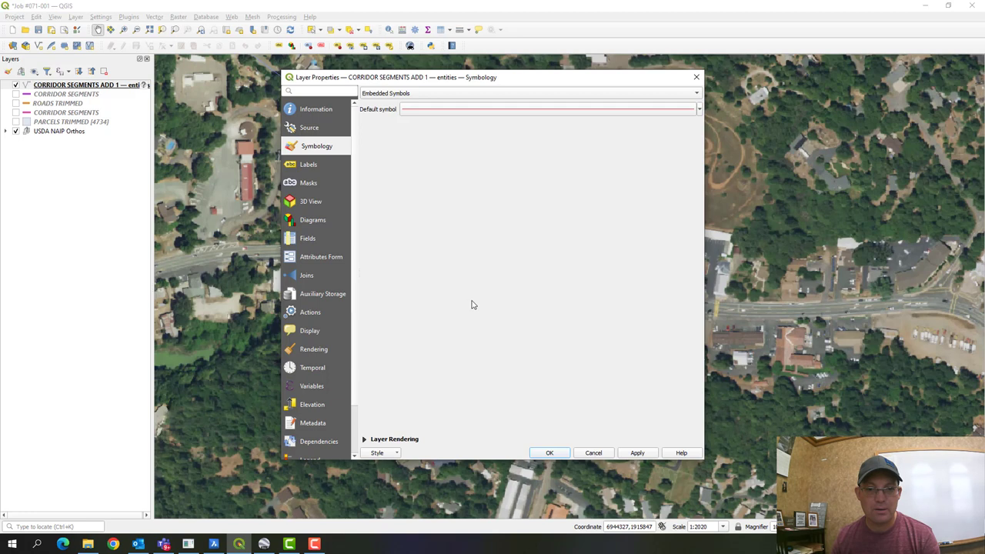
# Step: Set the default line symbol's width to 3 pixels and apply the symbology to the layer
pyautogui.click(447, 112)
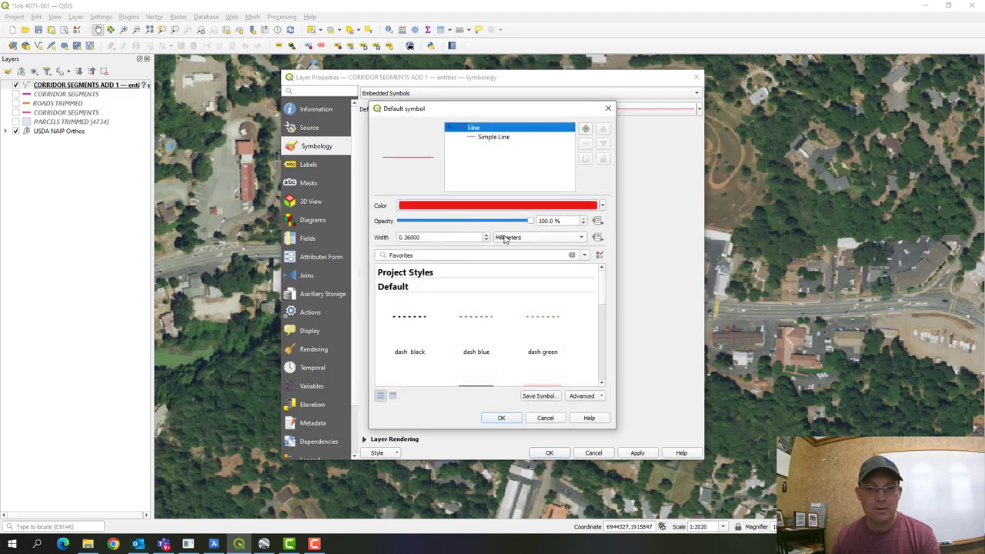
pyautogui.click(506, 238)
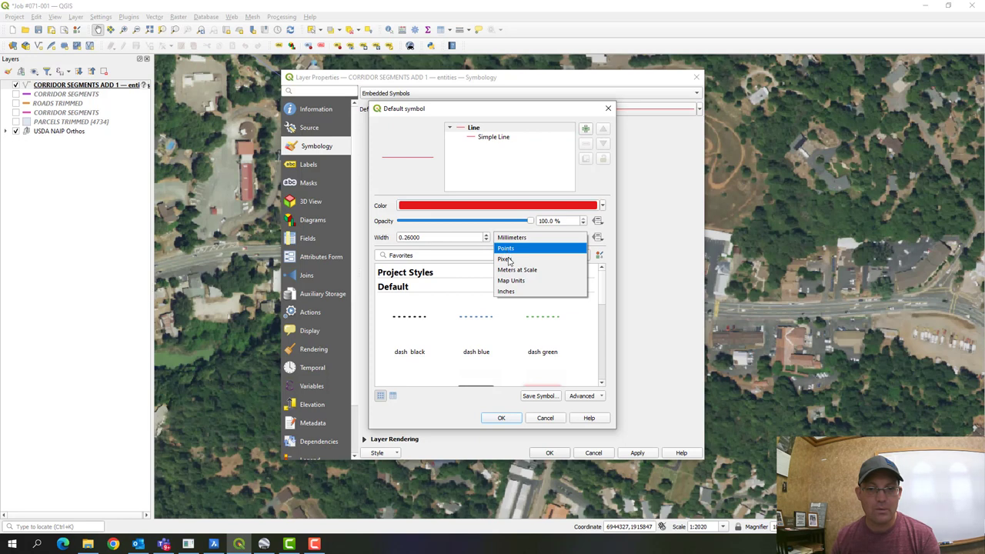
pyautogui.click(508, 260)
pyautogui.moveTo(443, 238); pyautogui.dragTo(387, 232)
pyautogui.write('02')
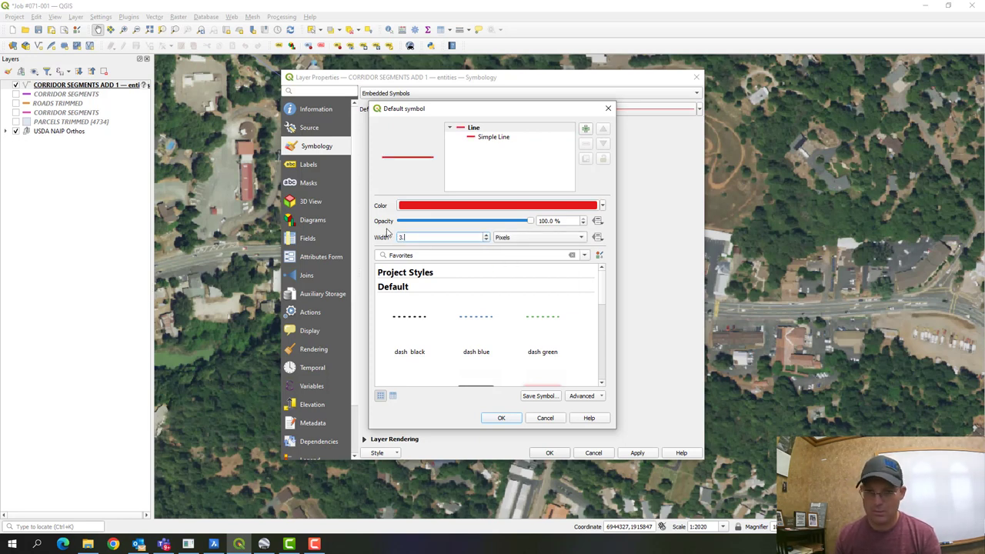
pyautogui.press('Return')
pyautogui.click(637, 452)
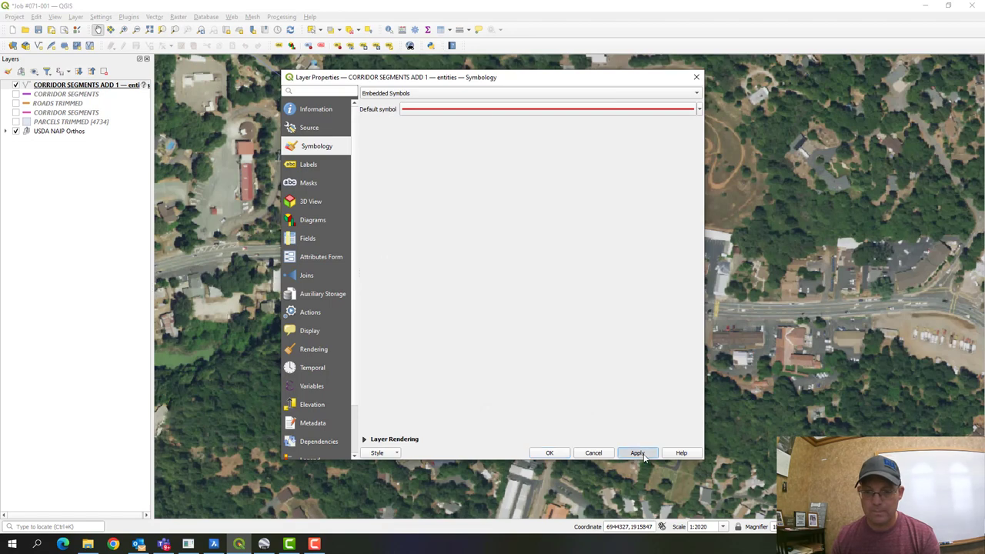
pyautogui.click(549, 452)
# Step: Hide the USDA NAIP Orthos layer and check the imported branch lines on a blank background
pyautogui.moveTo(481, 213); pyautogui.dragTo(512, 227)
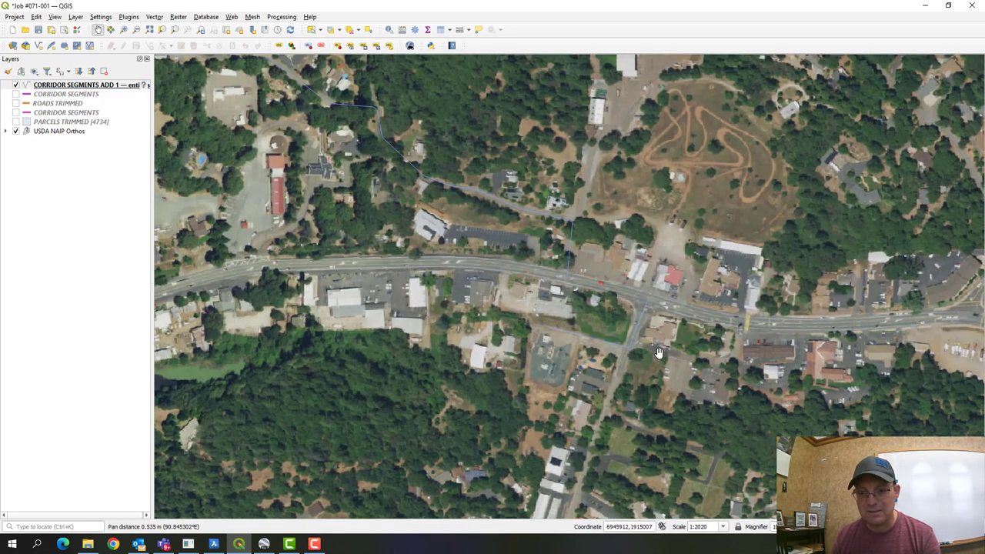
pyautogui.scroll(2, 614, 346)
pyautogui.scroll(-1, 614, 345)
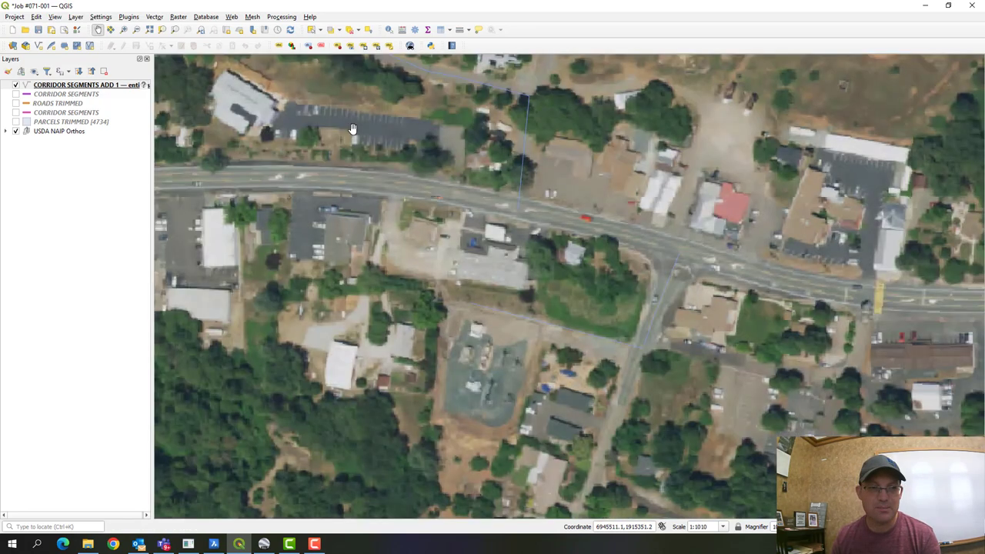
pyautogui.click(15, 131)
pyautogui.moveTo(515, 243); pyautogui.dragTo(574, 268)
pyautogui.scroll(-2, 579, 274)
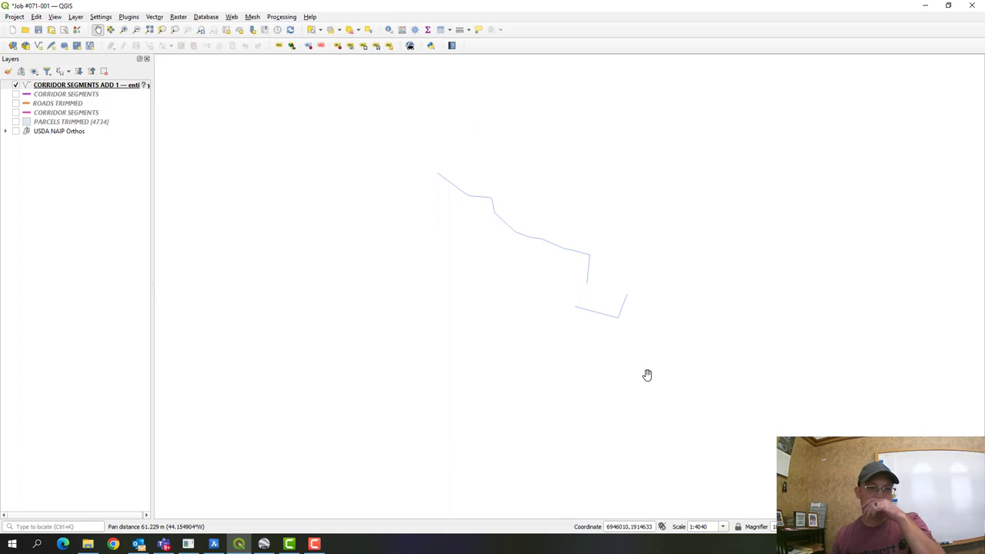
pyautogui.click(65, 85)
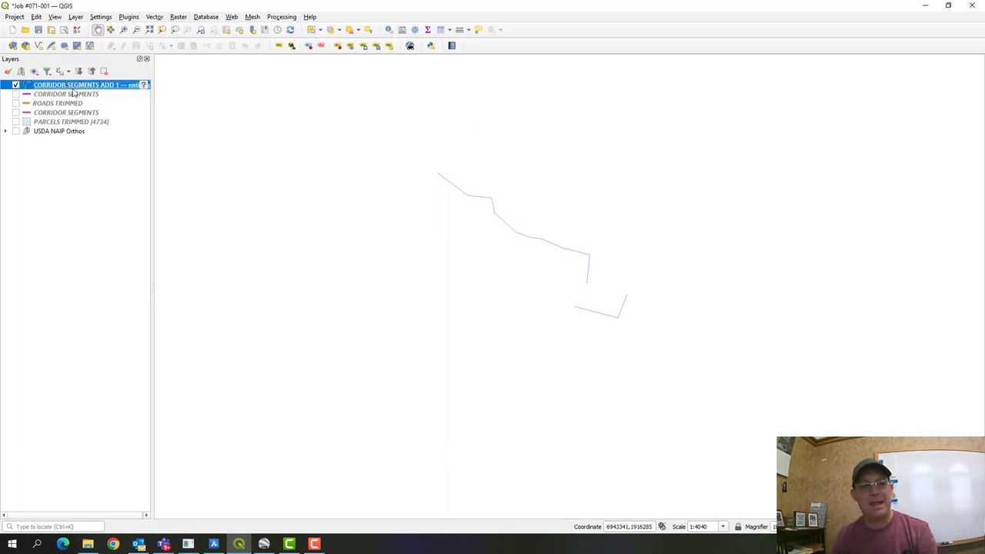
pyautogui.click(13, 46)
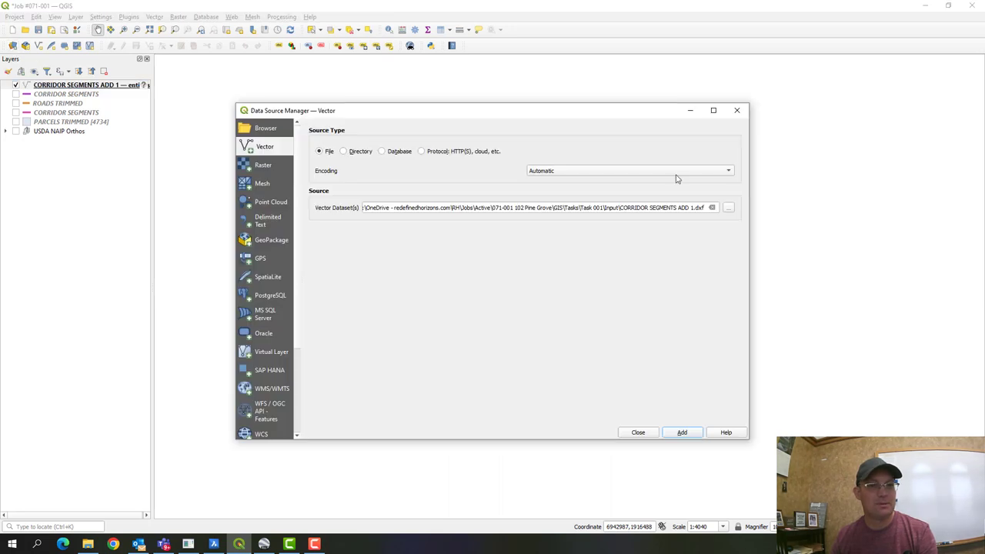
pyautogui.click(737, 111)
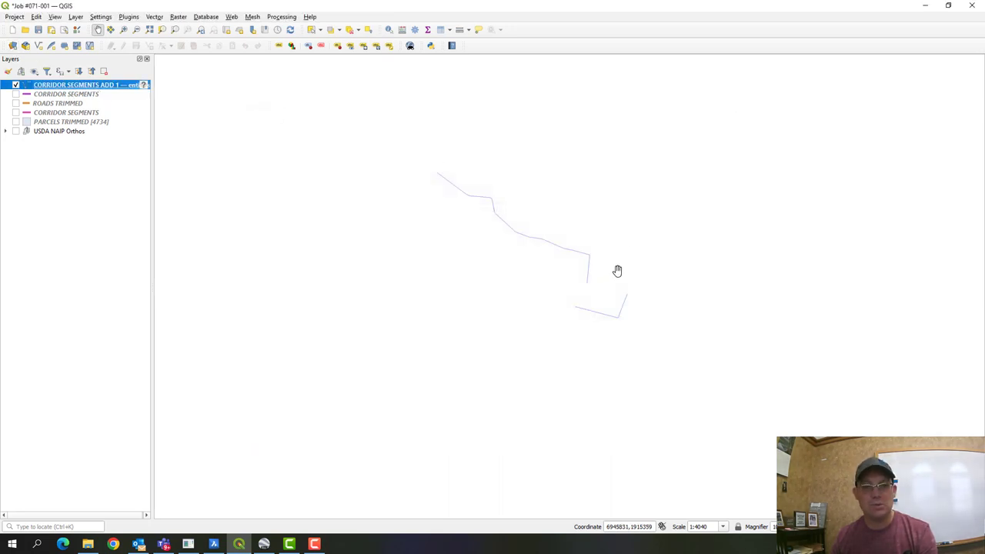
pyautogui.click(82, 94)
pyautogui.click(90, 85)
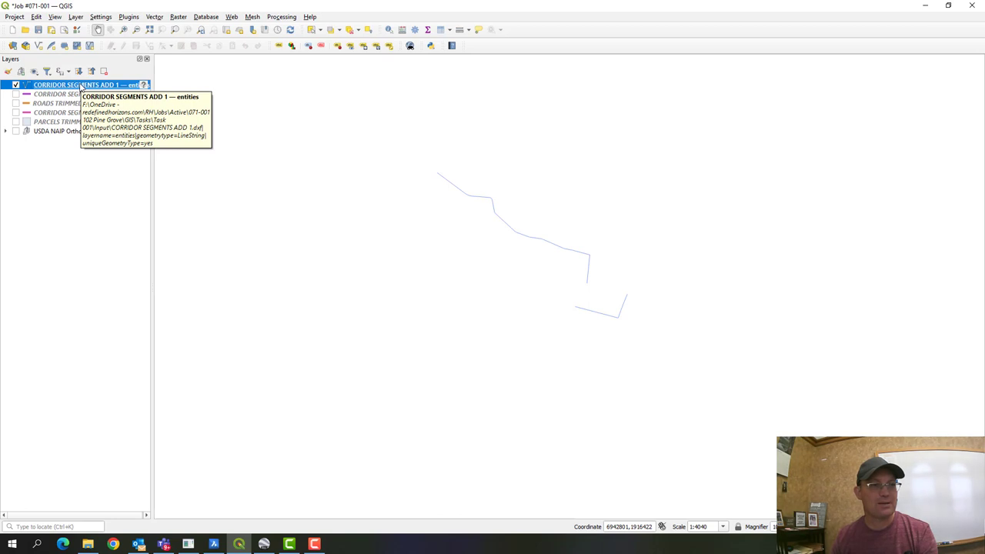
pyautogui.click(71, 94)
pyautogui.click(70, 85)
pyautogui.scroll(1, 461, 192)
pyautogui.moveTo(601, 246); pyautogui.dragTo(513, 236)
pyautogui.scroll(-1, 512, 235)
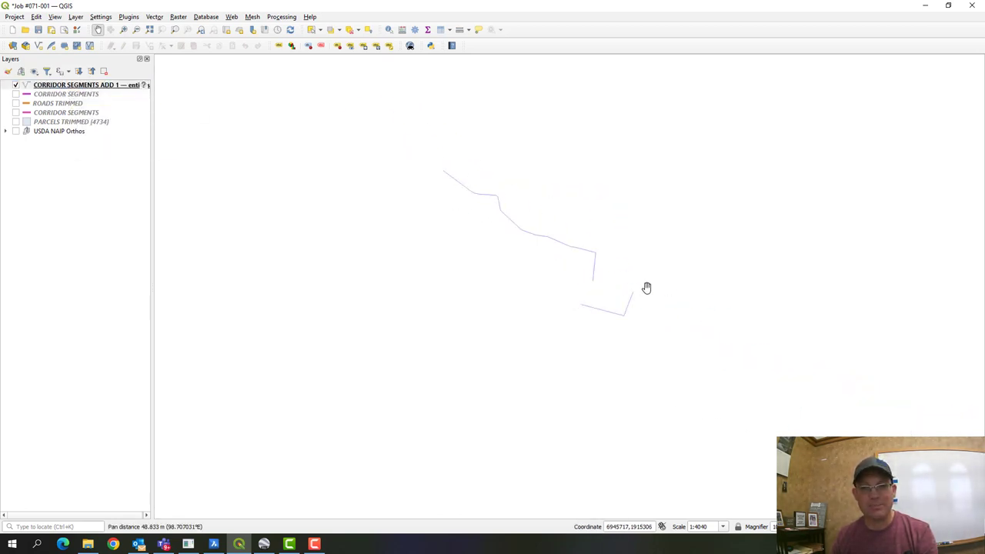
pyautogui.moveTo(556, 194); pyautogui.dragTo(554, 193)
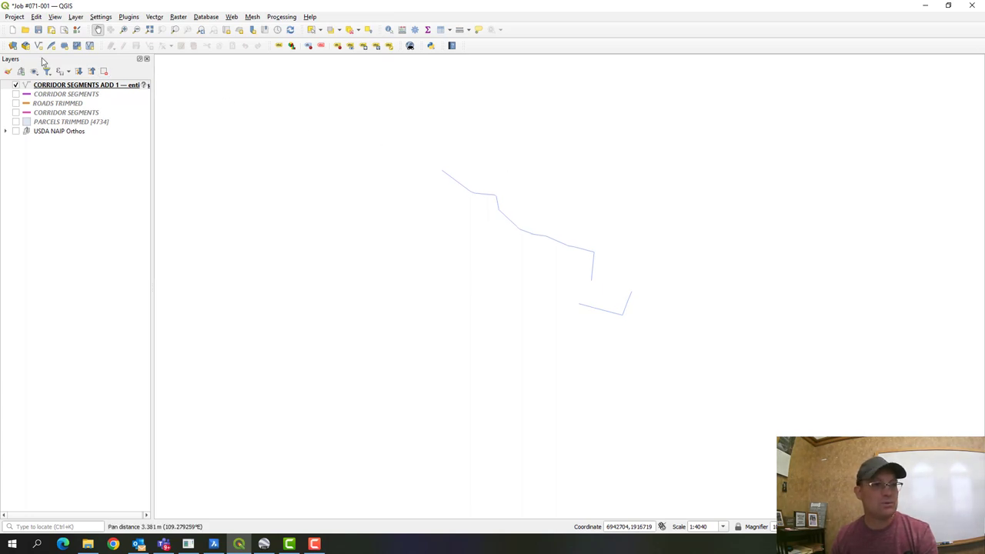
# Step: Show the purple CORRIDOR SEGMENTS layer and select both branch lines on the CORRIDOR SEGMENTS ADD 1 layer
pyautogui.click(57, 105)
pyautogui.click(16, 94)
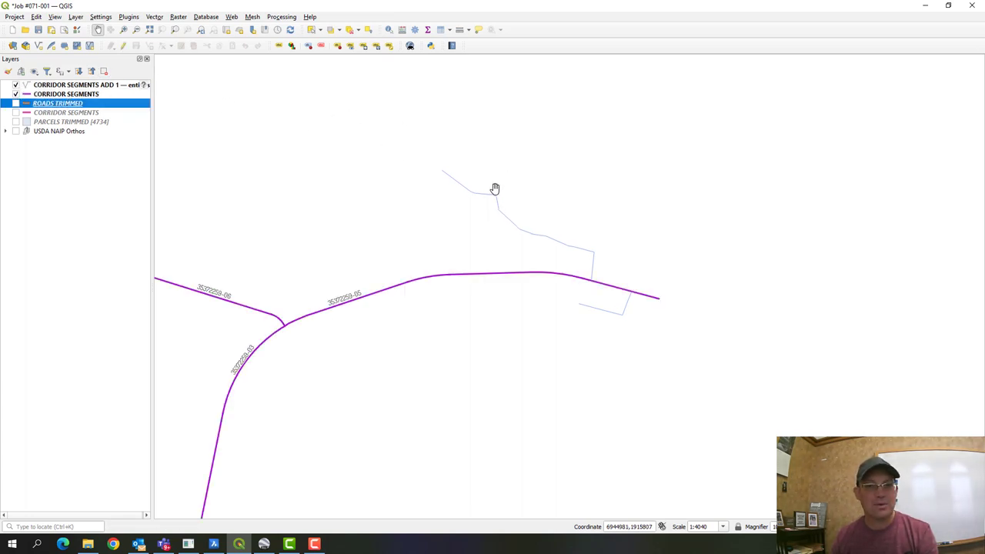
pyautogui.click(313, 30)
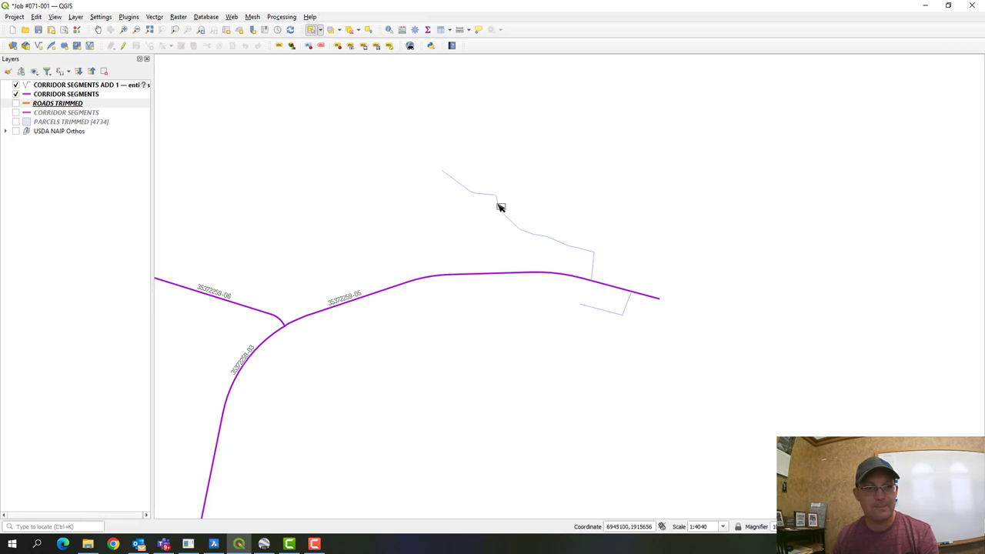
pyautogui.click(67, 86)
pyautogui.moveTo(545, 253); pyautogui.dragTo(464, 155)
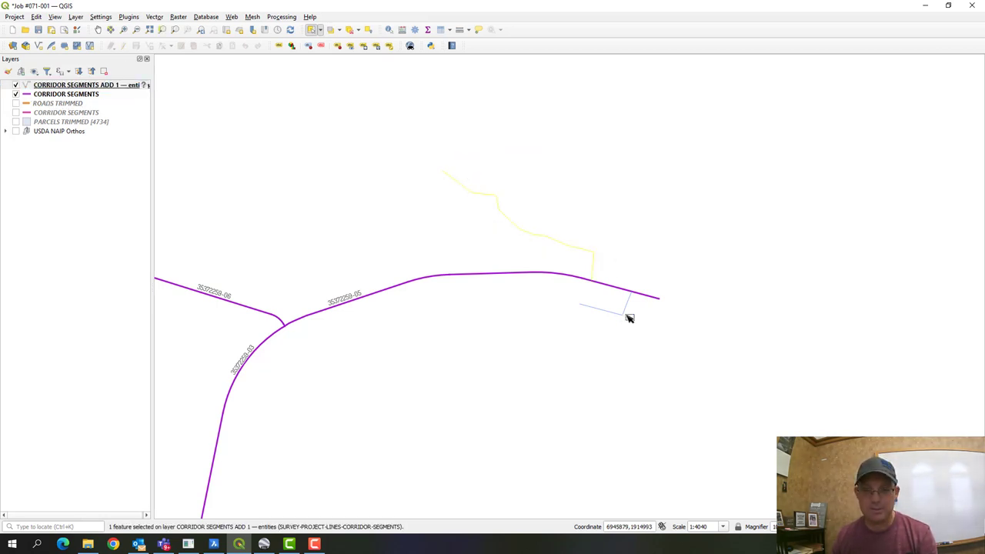
pyautogui.click(67, 86)
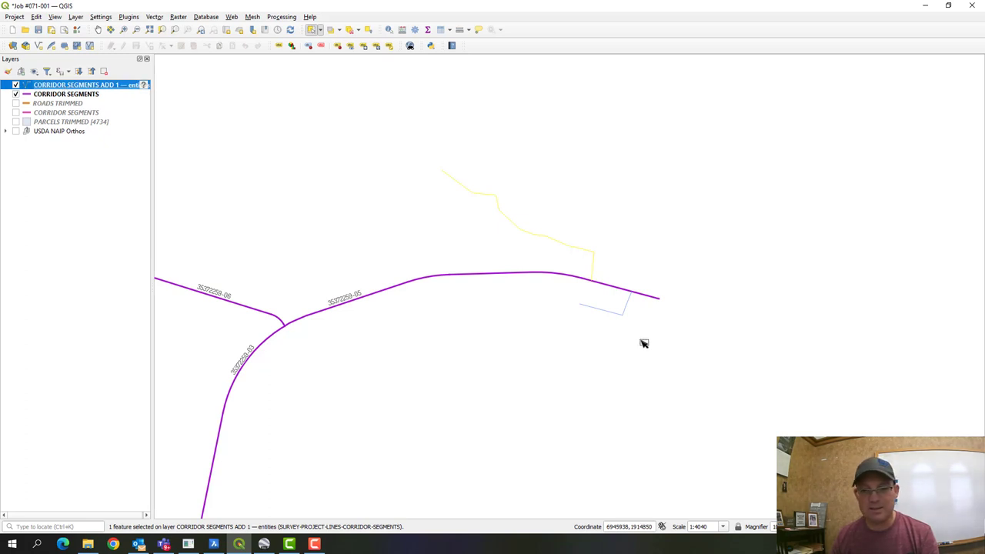
pyautogui.moveTo(644, 342); pyautogui.dragTo(598, 305)
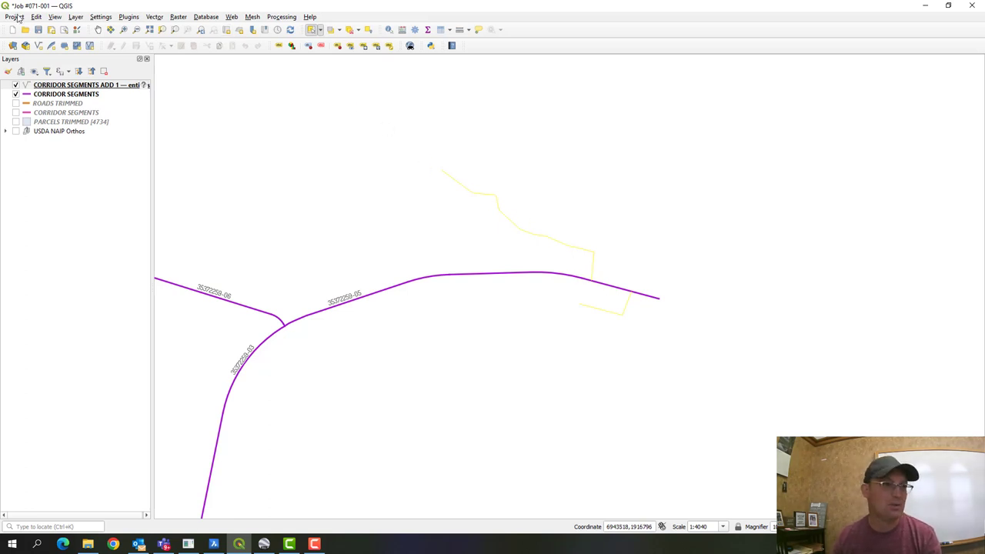
# Step: Copy the selected branch lines, paste them into the CORRIDOR SEGMENTS layer in edit mode and clear the selection
pyautogui.click(35, 17)
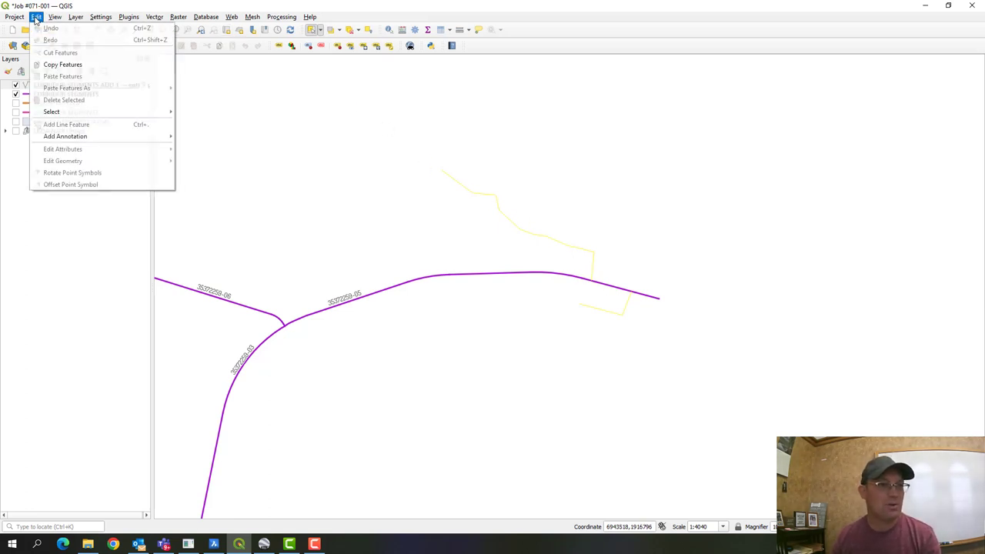
pyautogui.click(51, 65)
pyautogui.click(51, 95)
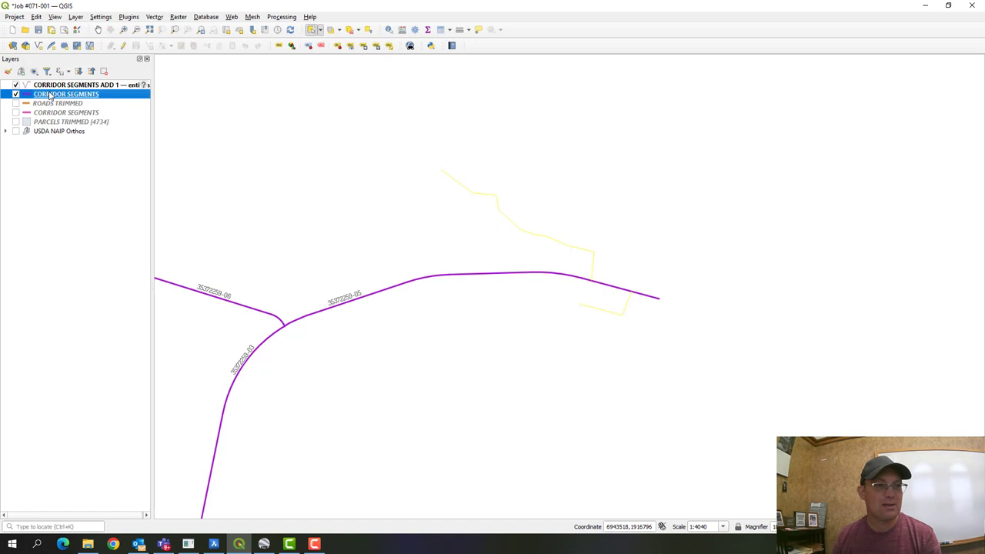
pyautogui.rightClick(90, 97)
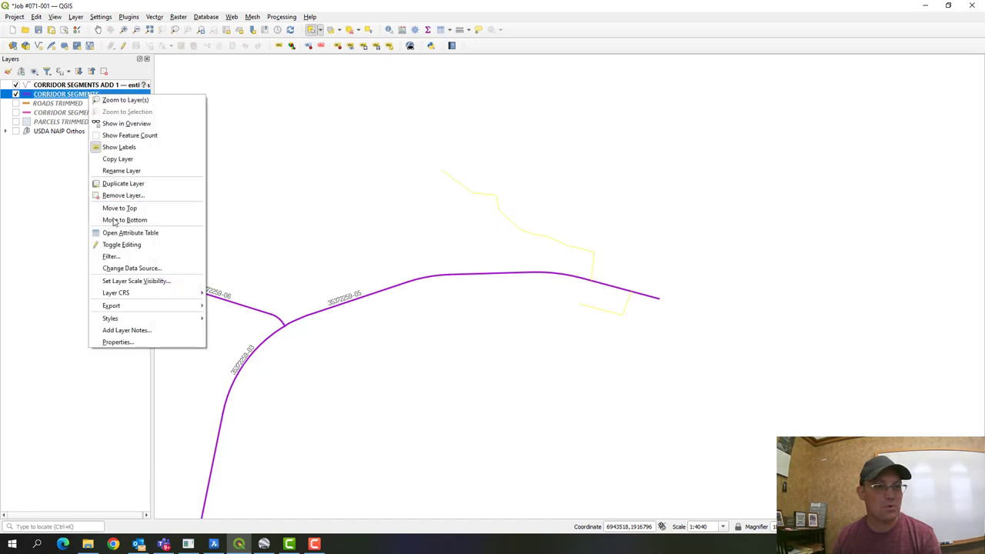
pyautogui.click(128, 245)
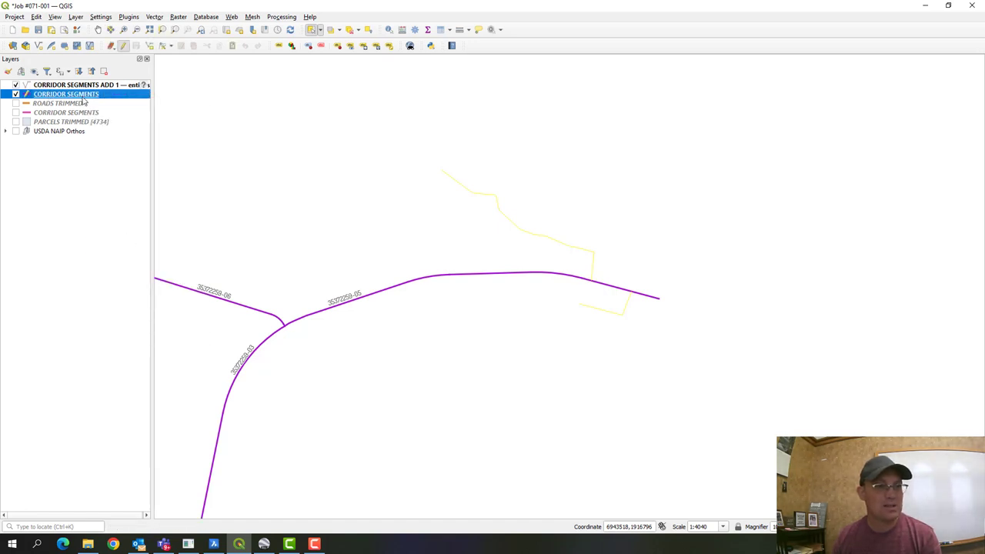
pyautogui.click(37, 17)
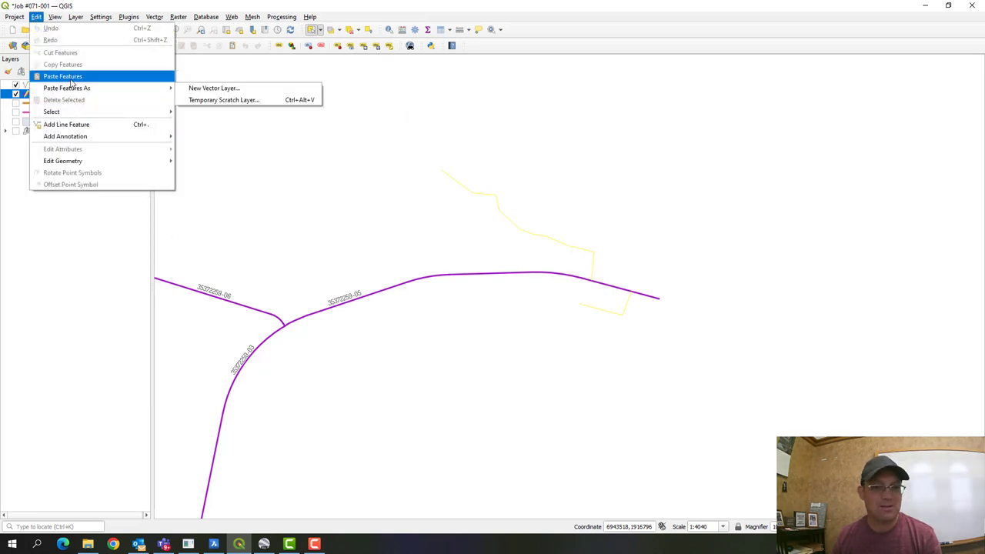
pyautogui.click(71, 78)
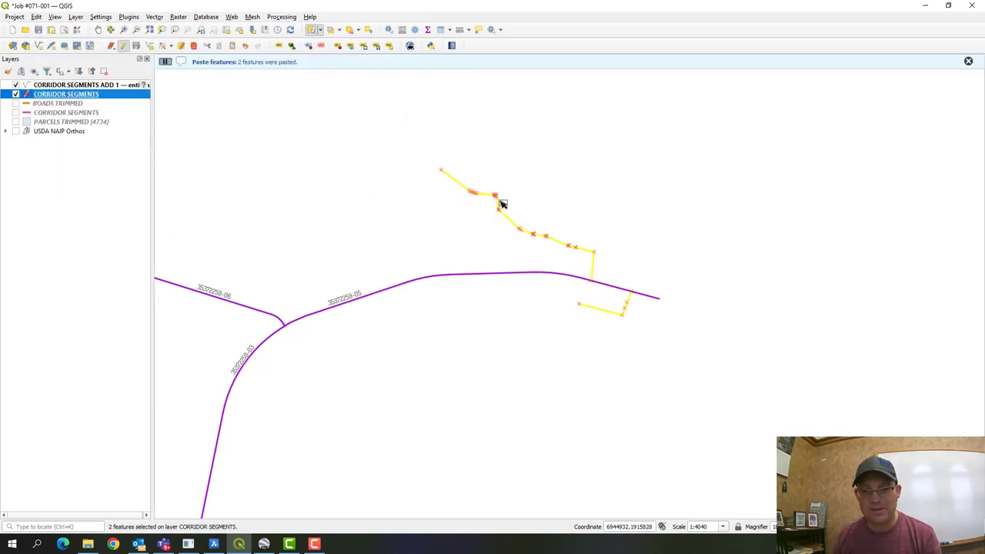
pyautogui.click(524, 259)
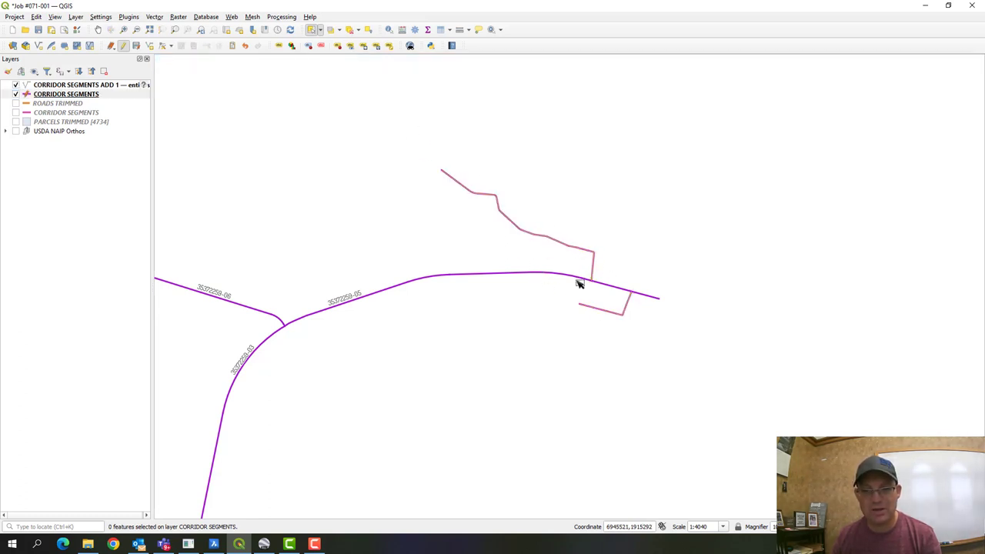
# Step: Save the current edits for all layers and confirm
pyautogui.rightClick(61, 97)
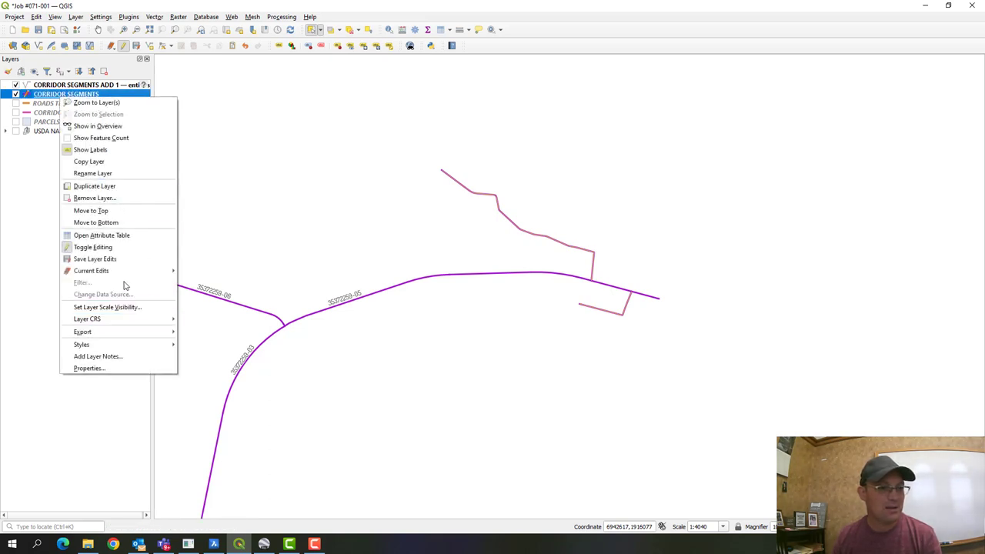
pyautogui.moveTo(127, 274)
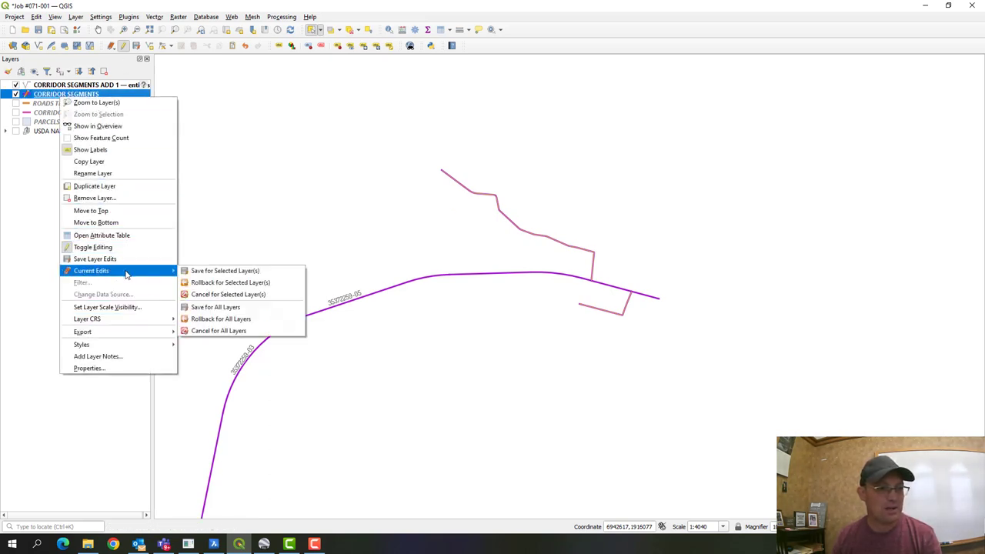
pyautogui.click(216, 307)
pyautogui.click(488, 278)
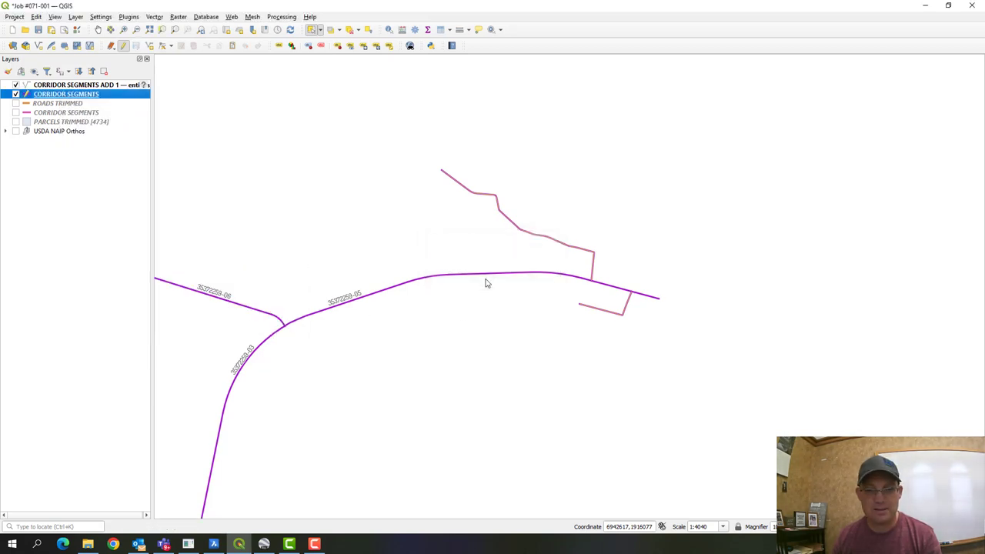
# Step: Hide the CORRIDOR SEGMENTS ADD 1 layer and inspect where the pasted branch meets the main corridor line
pyautogui.click(16, 86)
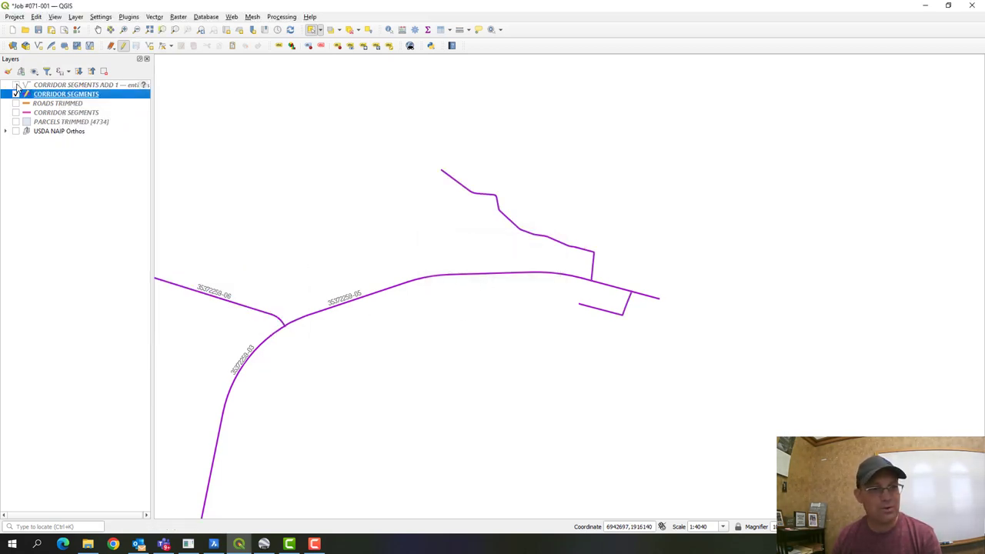
pyautogui.click(100, 84)
pyautogui.scroll(3, 598, 264)
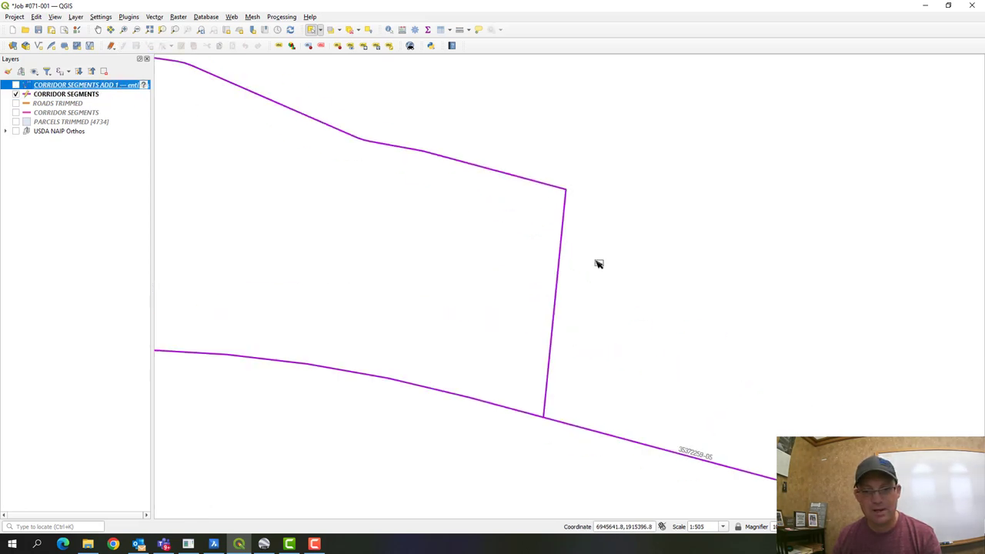
# Step: Remove the CORRIDOR SEGMENTS ADD 1 layer from the project and confirm the removal
pyautogui.scroll(-2, 598, 264)
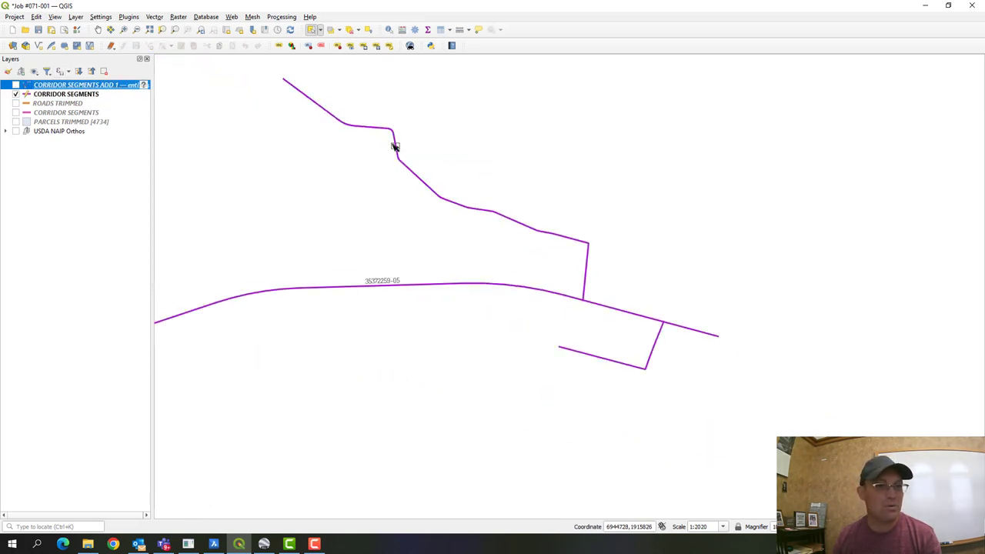
pyautogui.rightClick(91, 88)
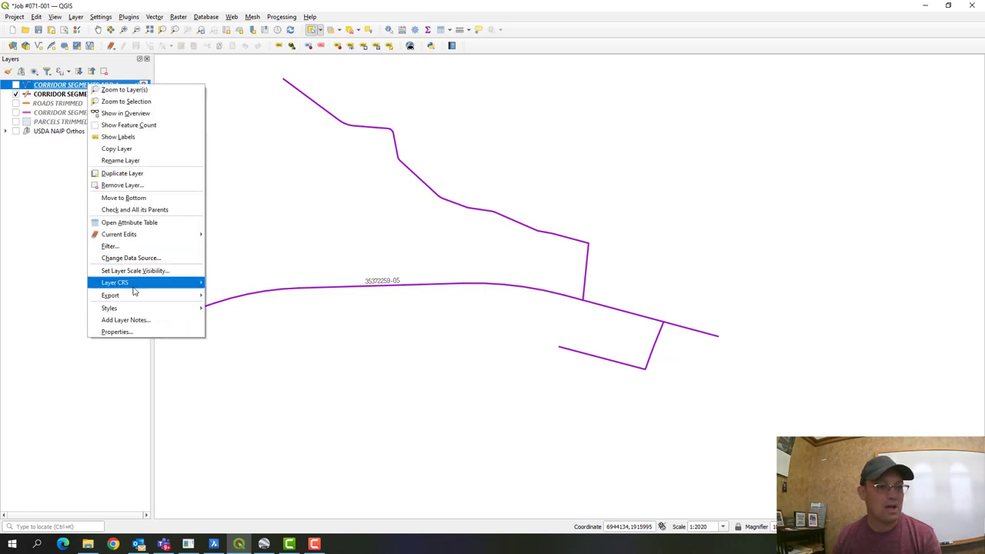
pyautogui.click(122, 184)
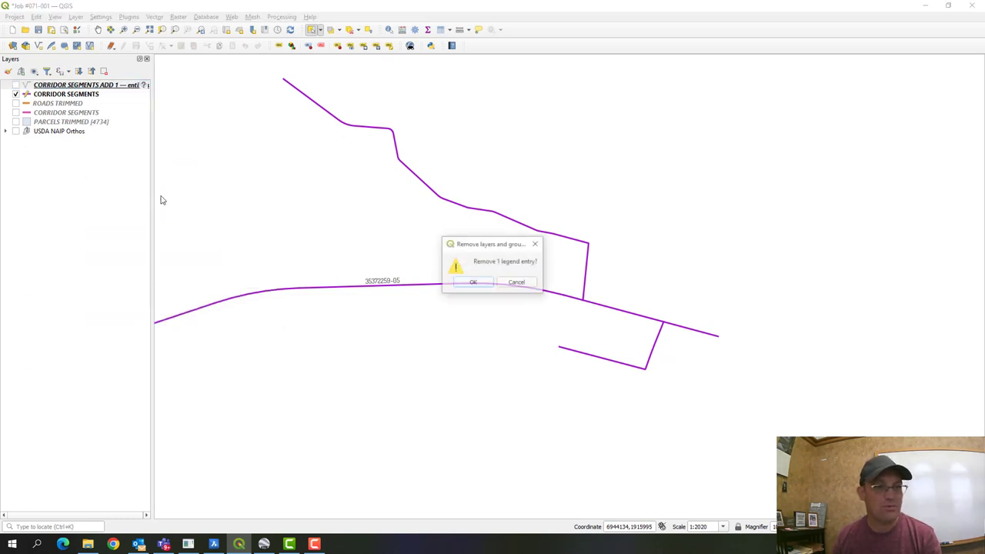
pyautogui.click(475, 284)
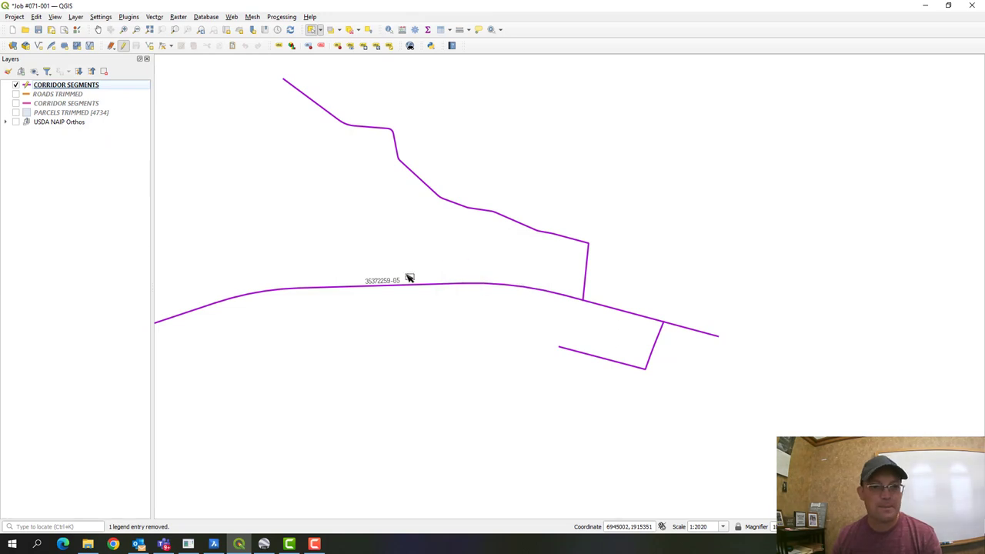
# Step: Open the attribute table of the visible CORRIDOR SEGMENTS layer and review its records down to the last rows
pyautogui.scroll(1, 480, 225)
pyautogui.scroll(-2, 641, 266)
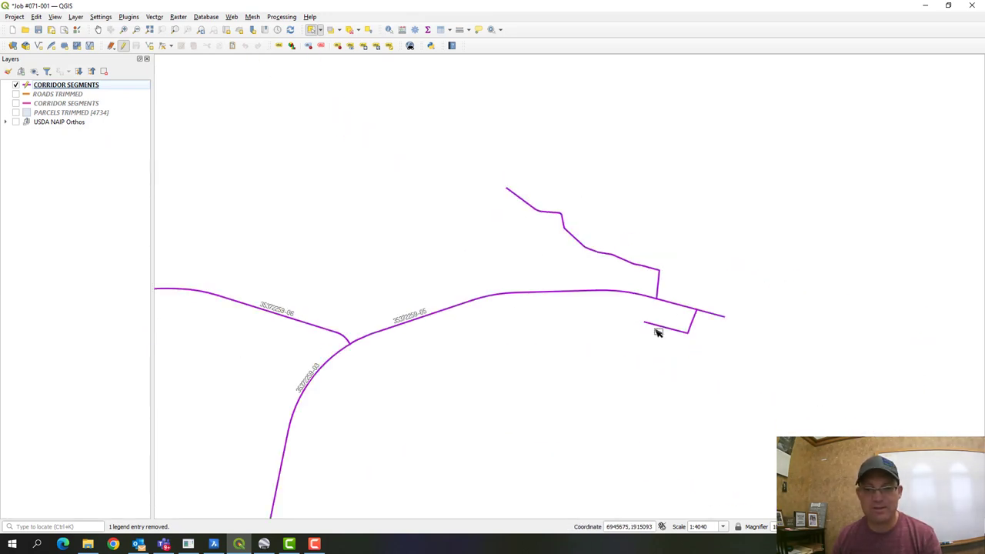
pyautogui.scroll(1, 660, 332)
pyautogui.moveTo(442, 118); pyautogui.dragTo(446, 192)
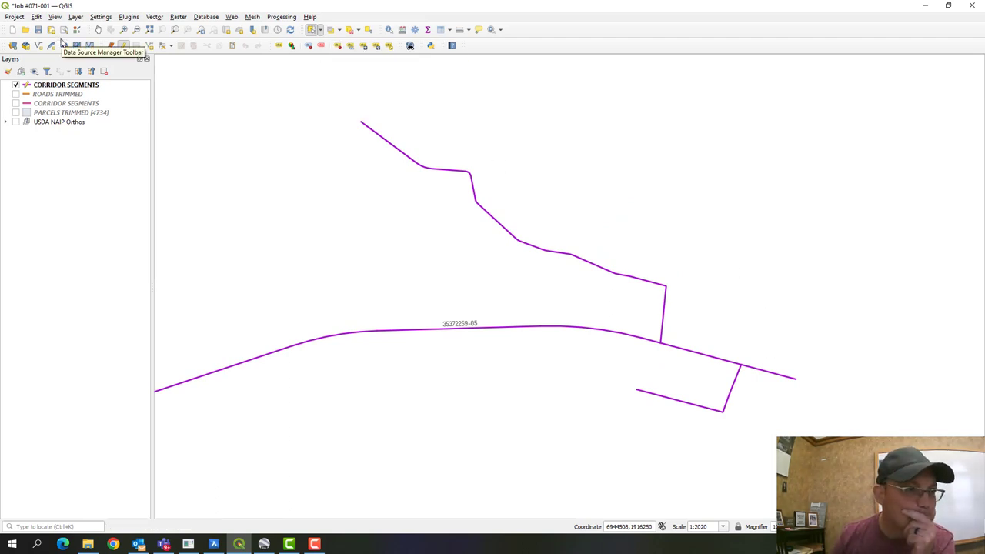
pyautogui.click(51, 85)
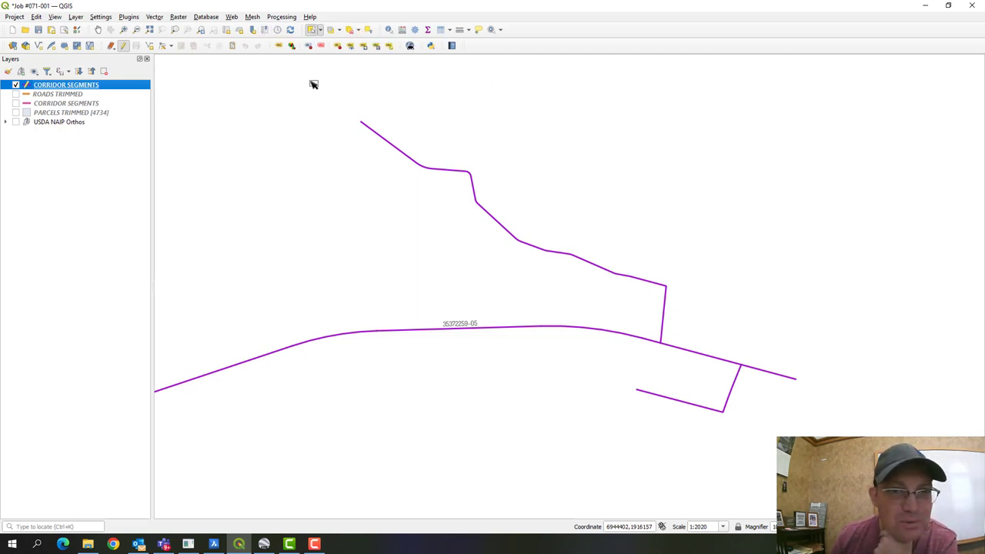
pyautogui.click(440, 30)
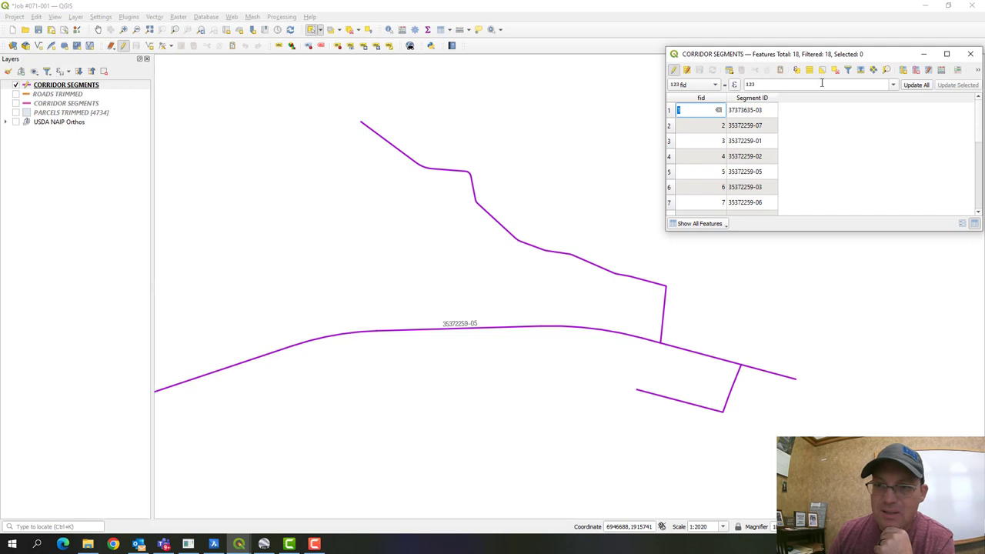
pyautogui.click(671, 112)
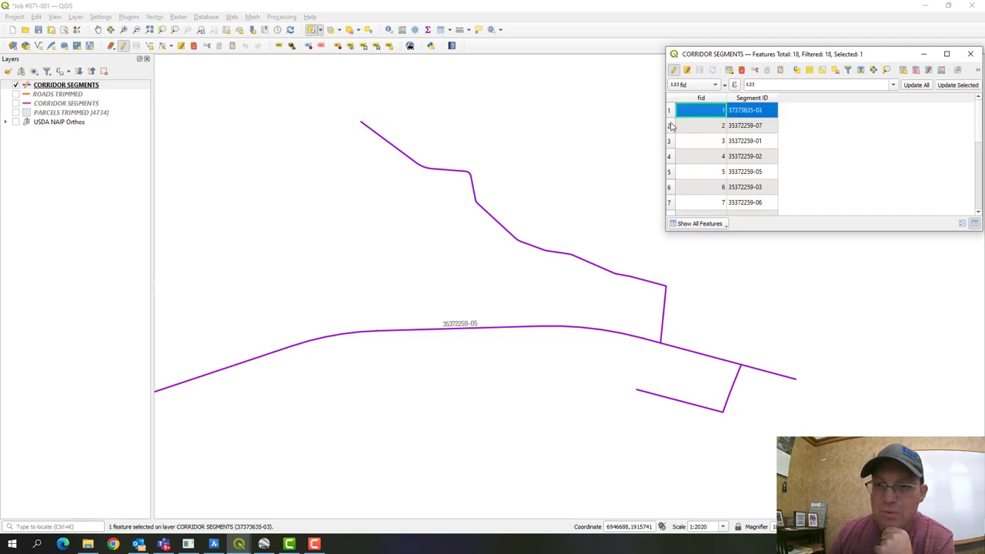
pyautogui.click(670, 126)
pyautogui.click(669, 140)
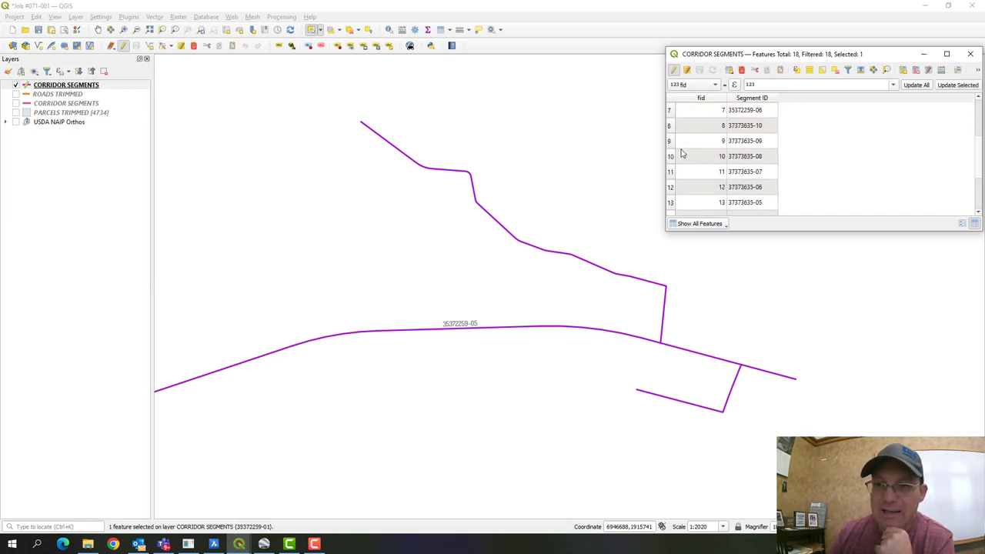
pyautogui.scroll(-4, 684, 153)
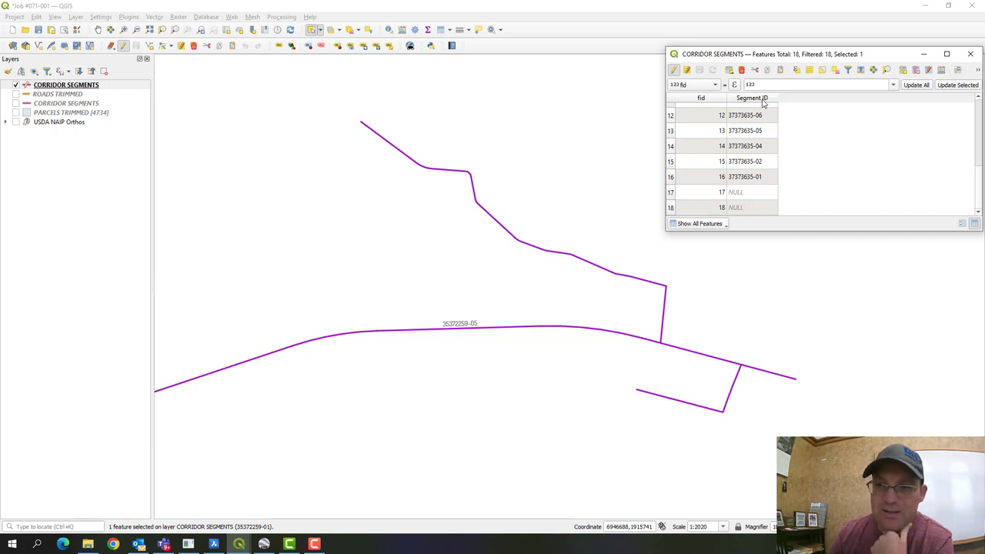
# Step: Select table rows 17 and 18 in turn to identify which branch line each record represents
pyautogui.click(671, 194)
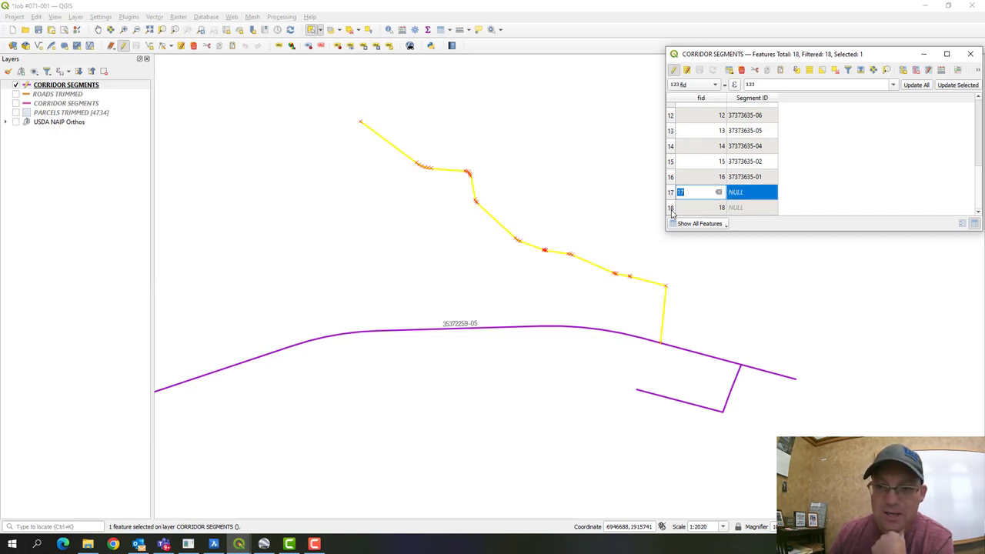
pyautogui.click(671, 209)
pyautogui.click(671, 193)
pyautogui.click(671, 207)
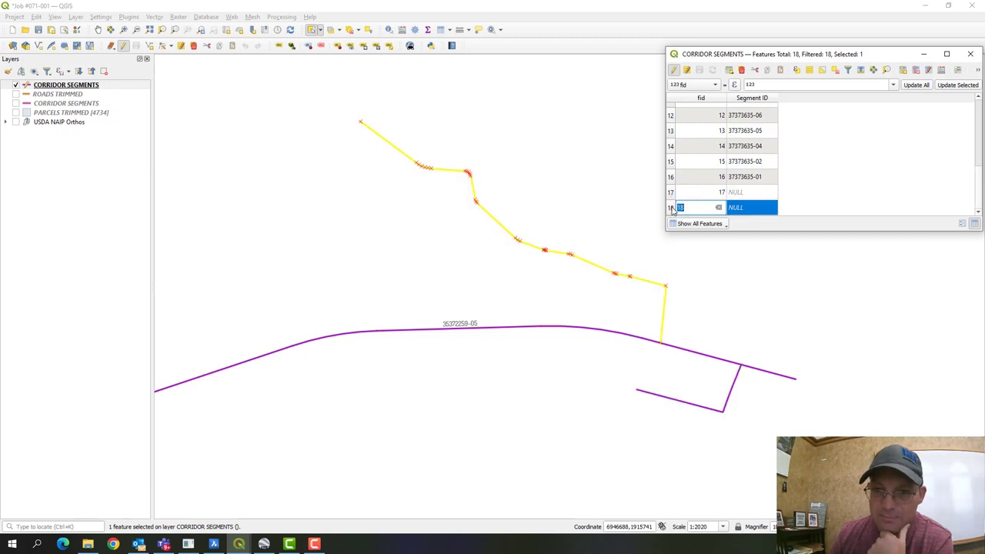
pyautogui.click(671, 192)
pyautogui.click(672, 208)
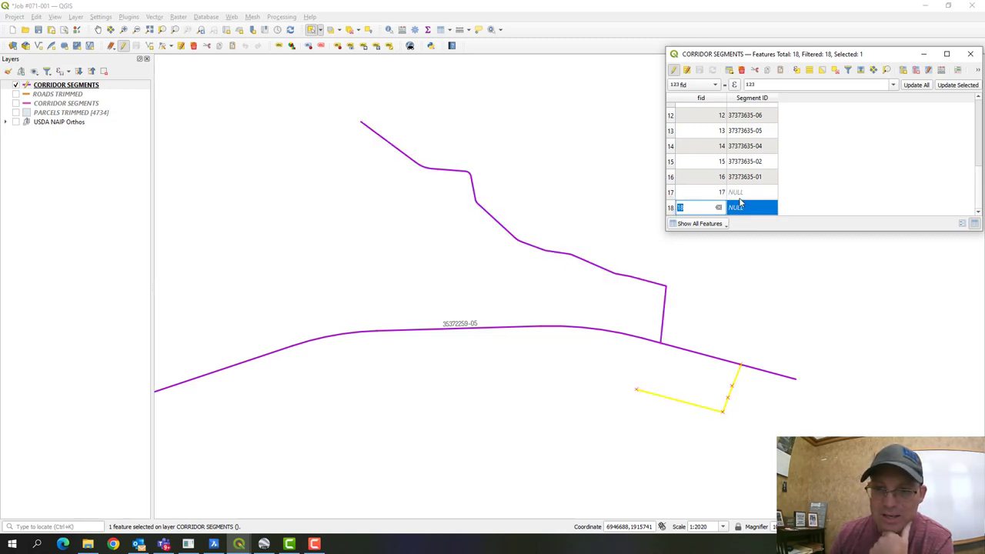
pyautogui.click(741, 194)
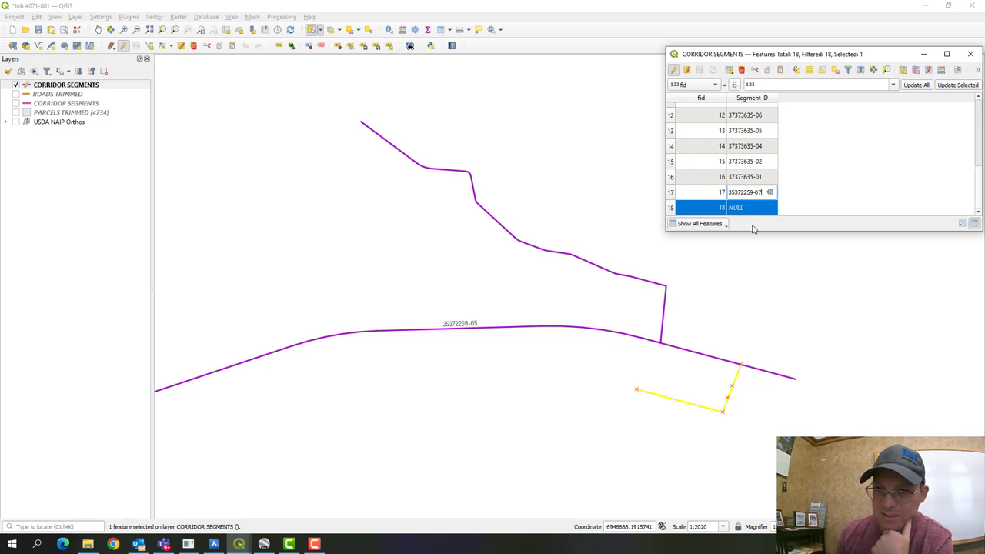
pyautogui.click(760, 209)
pyautogui.write('353722')
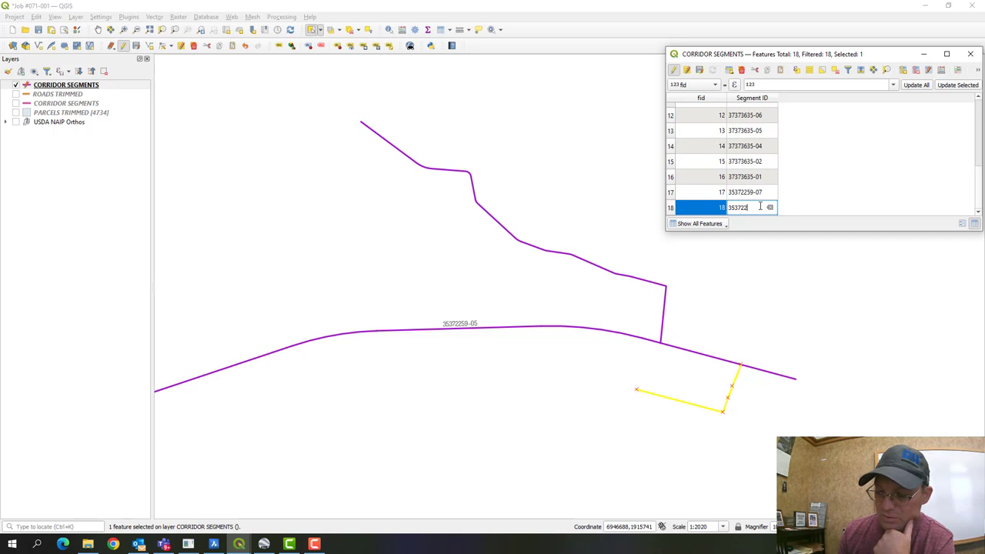
pyautogui.write('59-08')
pyautogui.press('Return')
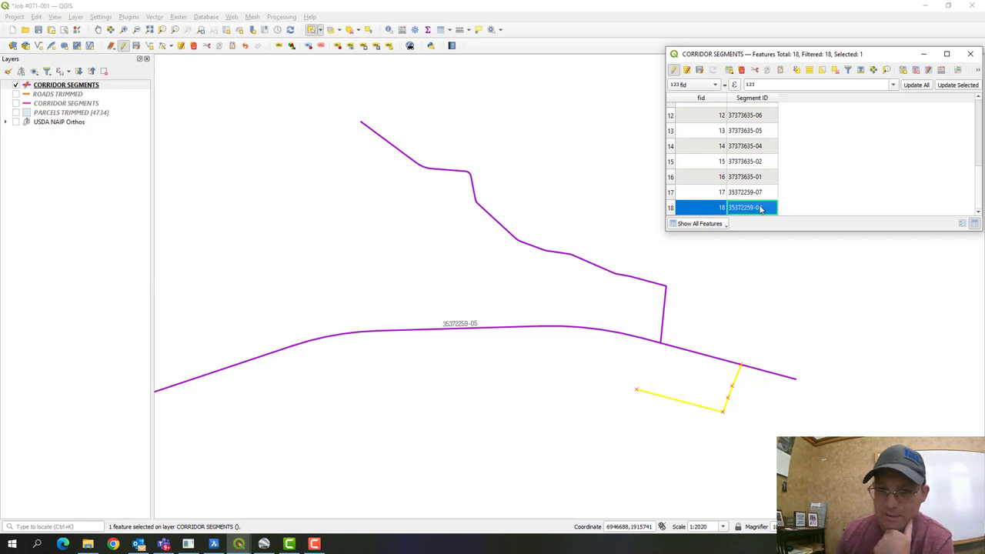
pyautogui.click(787, 284)
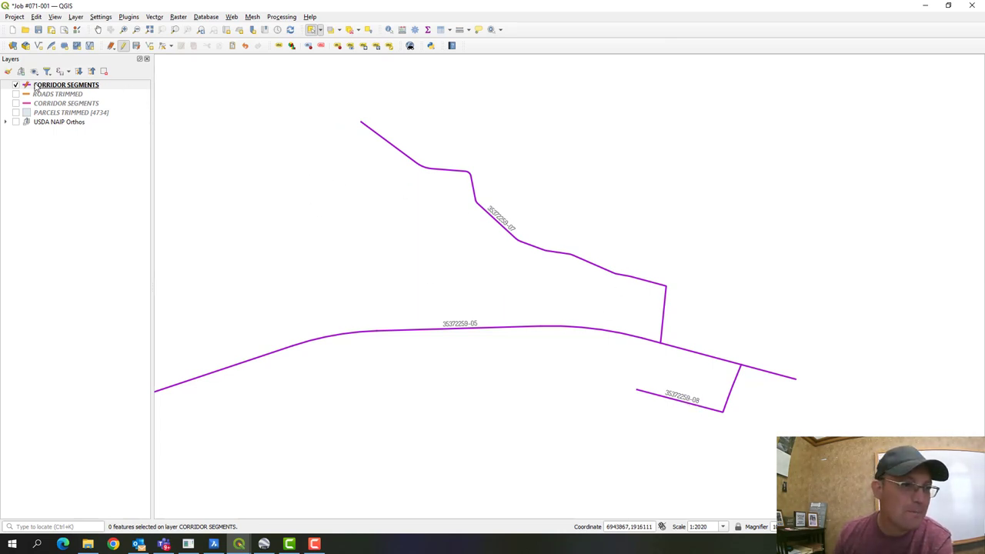
# Step: Save the current edits for all layers and turn off editing on the CORRIDOR SEGMENTS layer
pyautogui.rightClick(74, 87)
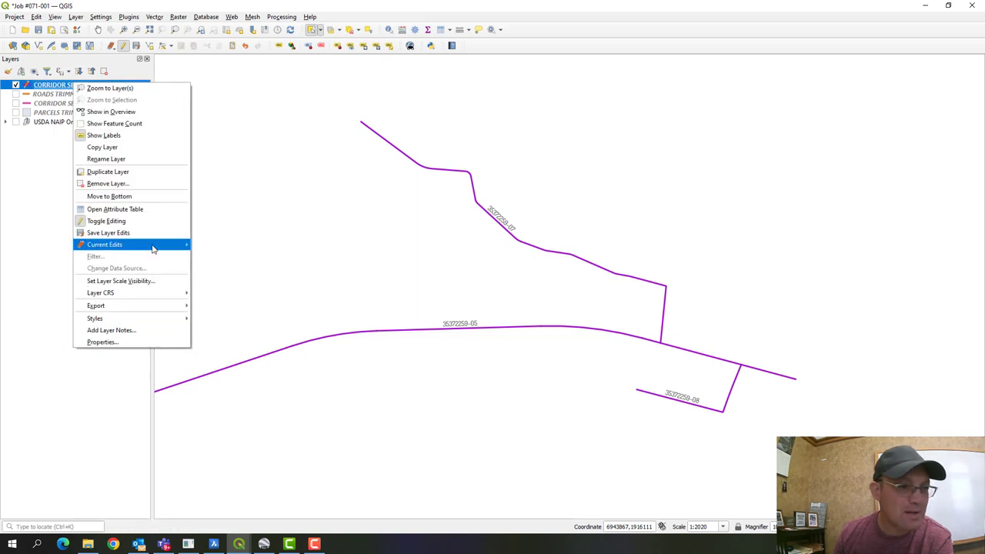
pyautogui.moveTo(153, 247)
pyautogui.click(228, 281)
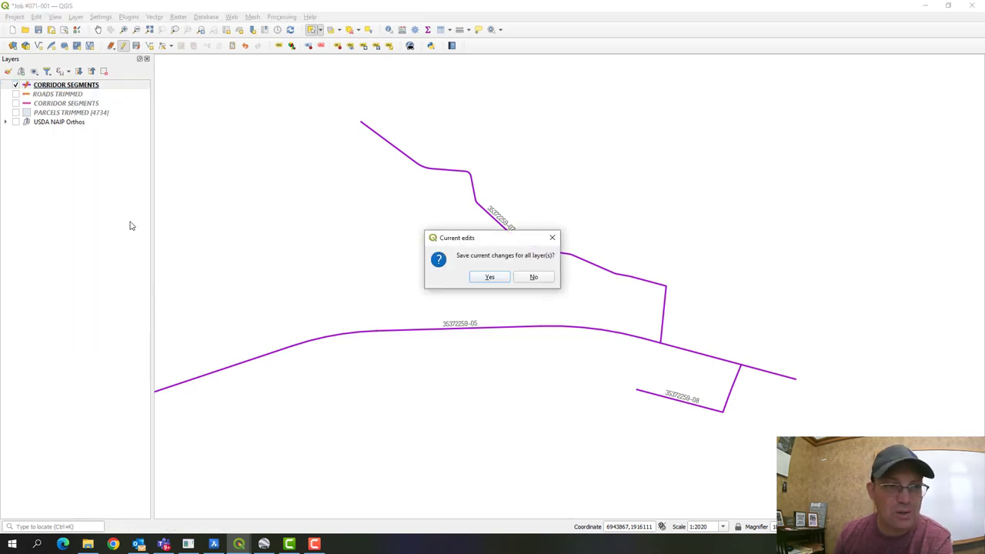
pyautogui.click(488, 278)
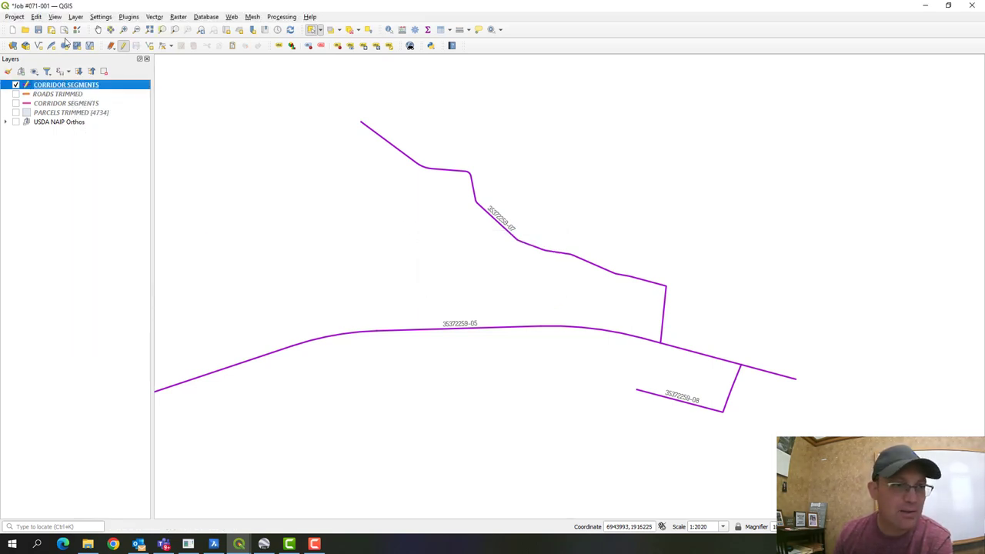
pyautogui.rightClick(76, 93)
pyautogui.click(106, 227)
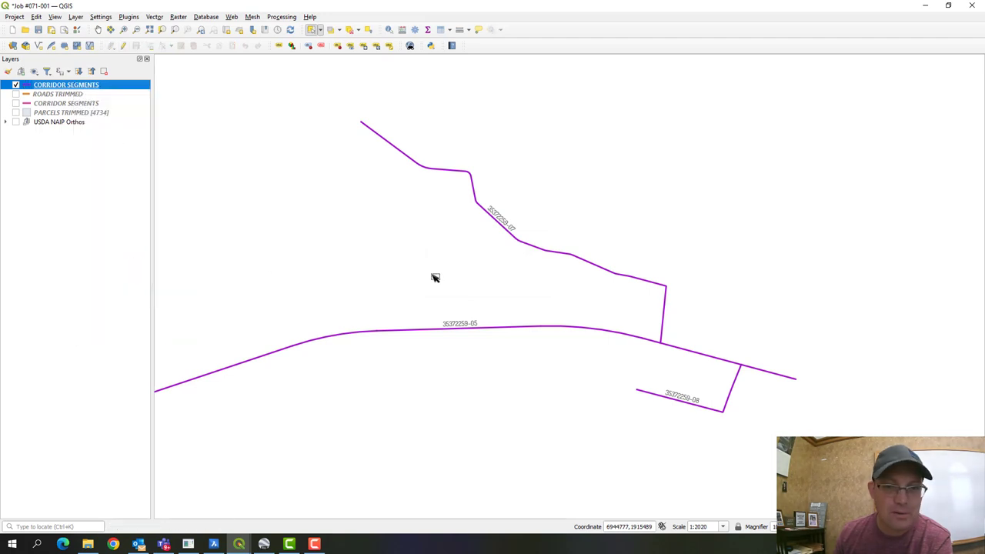
# Step: Check the Segment ID labels along the corridor west of the new branches for numbers already in use
pyautogui.scroll(-3, 458, 263)
pyautogui.scroll(1, 382, 283)
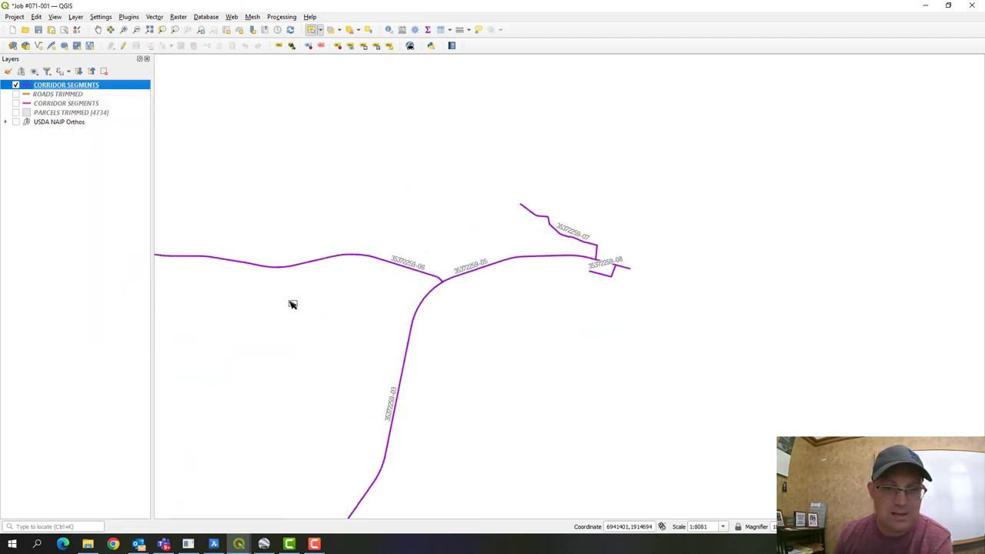
pyautogui.moveTo(292, 305); pyautogui.dragTo(468, 306)
pyautogui.scroll(1, 468, 305)
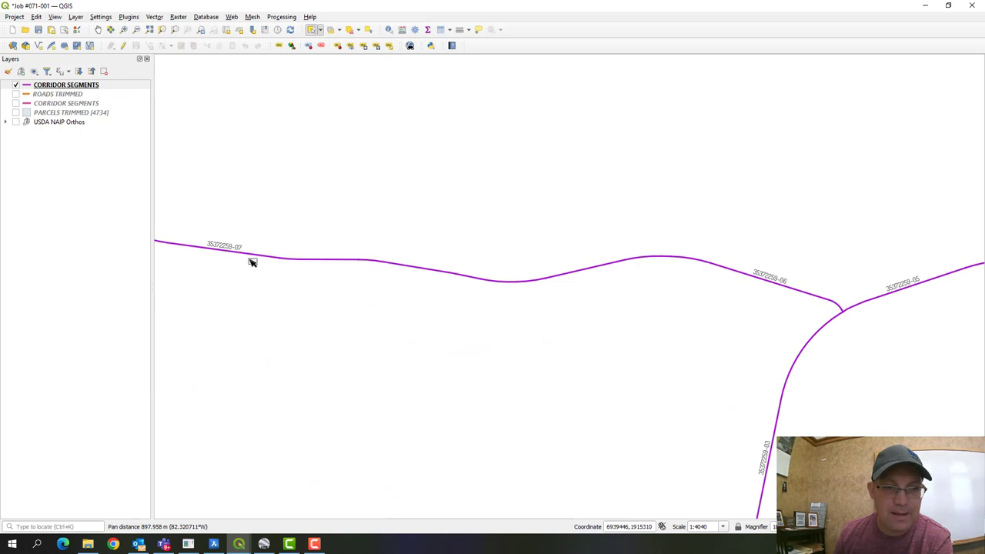
pyautogui.scroll(-3, 243, 257)
pyautogui.scroll(2, 496, 277)
pyautogui.moveTo(262, 255); pyautogui.dragTo(670, 297)
pyautogui.scroll(1, 343, 252)
pyautogui.moveTo(355, 265); pyautogui.dragTo(558, 301)
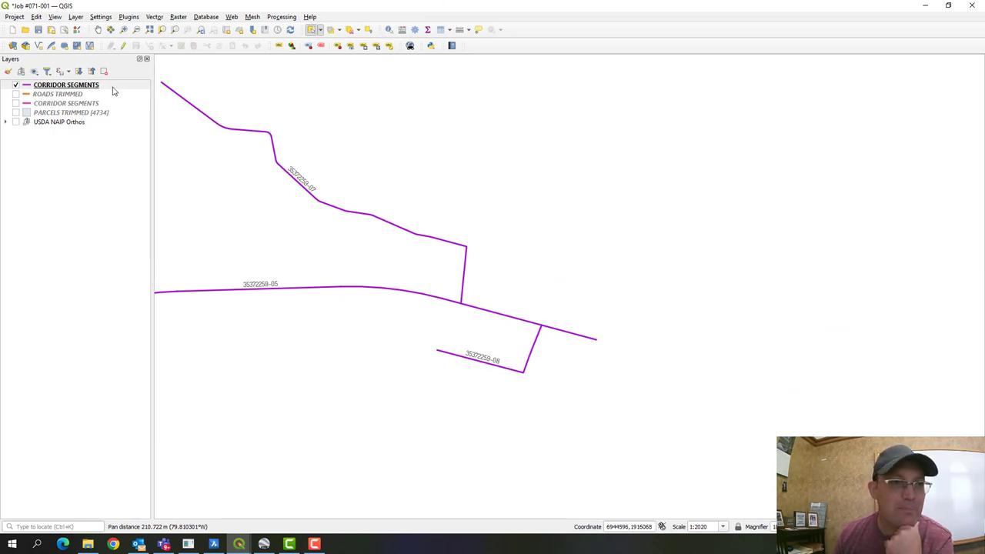
pyautogui.rightClick(54, 84)
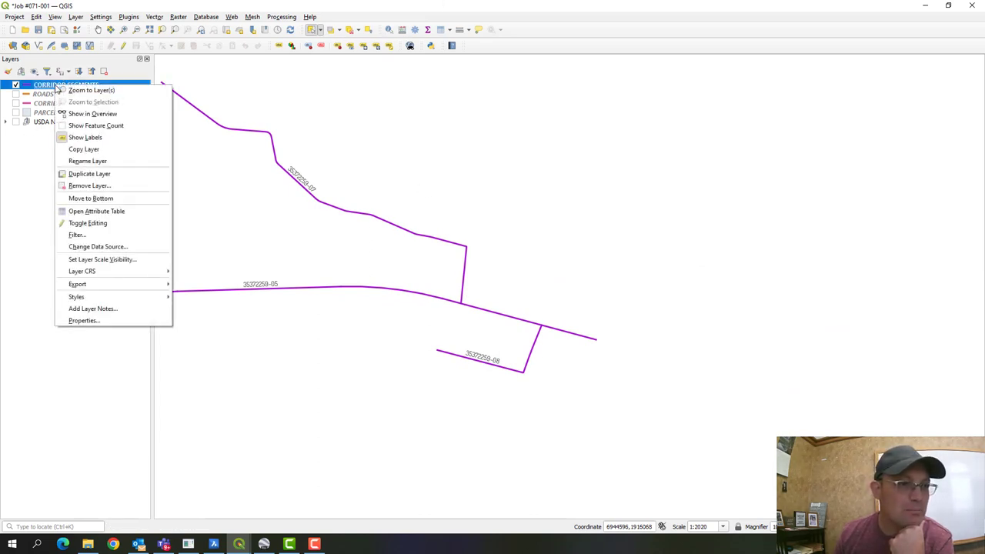
pyautogui.click(95, 223)
pyautogui.click(441, 31)
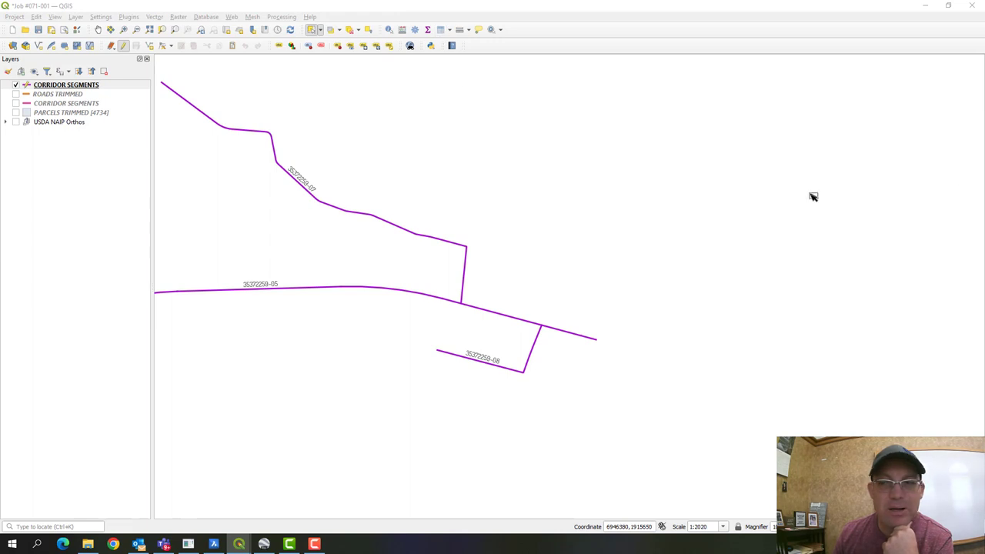
pyautogui.moveTo(984, 178); pyautogui.dragTo(865, 151)
pyautogui.scroll(-4, 833, 240)
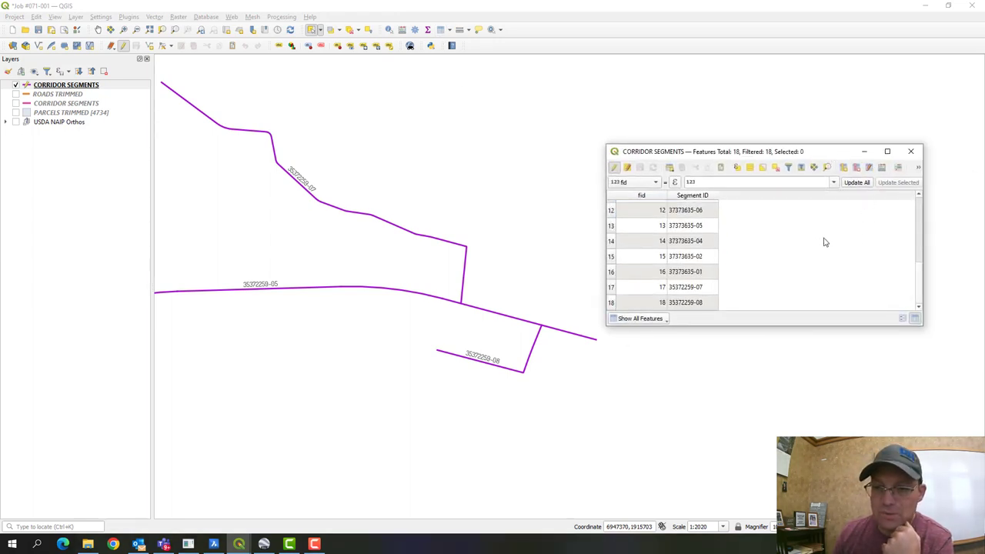
pyautogui.doubleClick(706, 291)
pyautogui.click(709, 287)
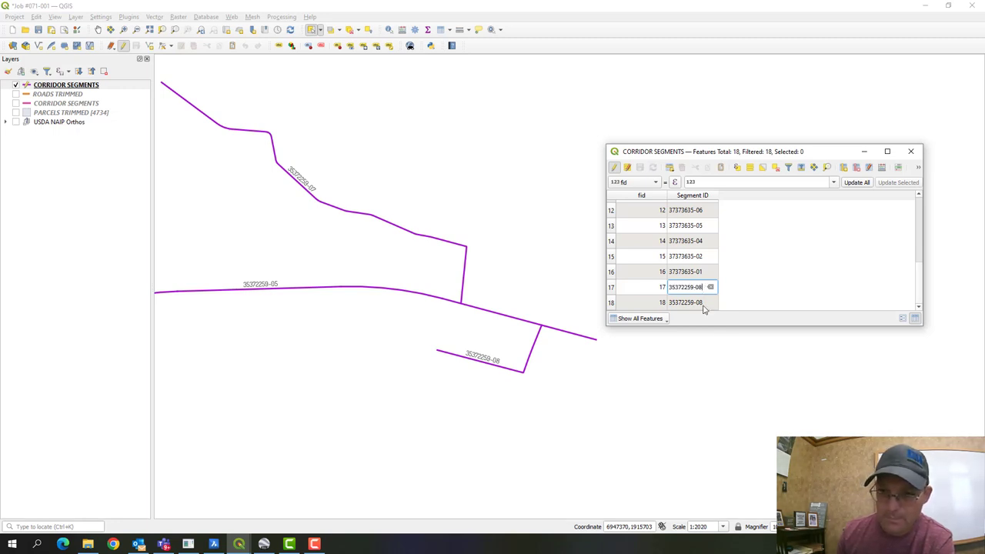
pyautogui.click(710, 304)
pyautogui.click(701, 302)
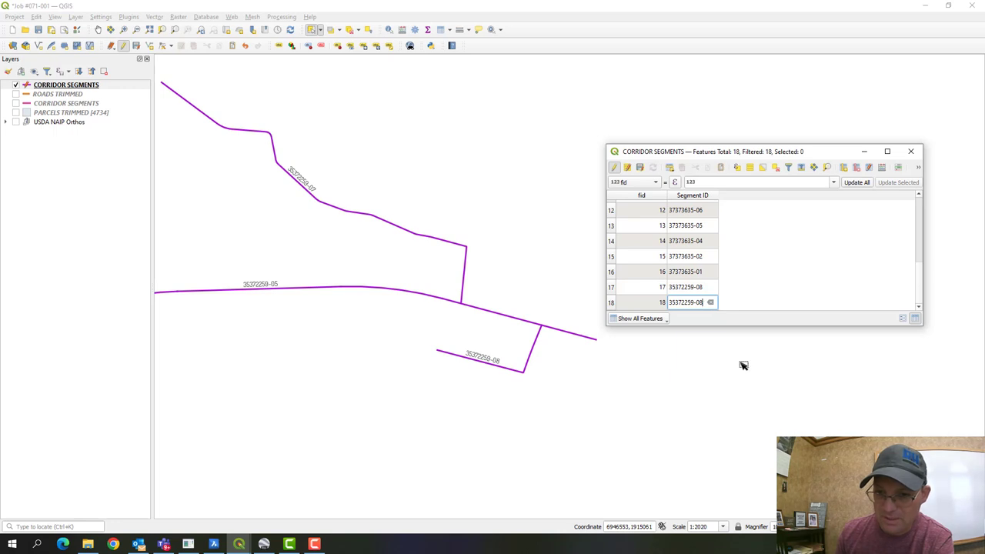
pyautogui.press('Return')
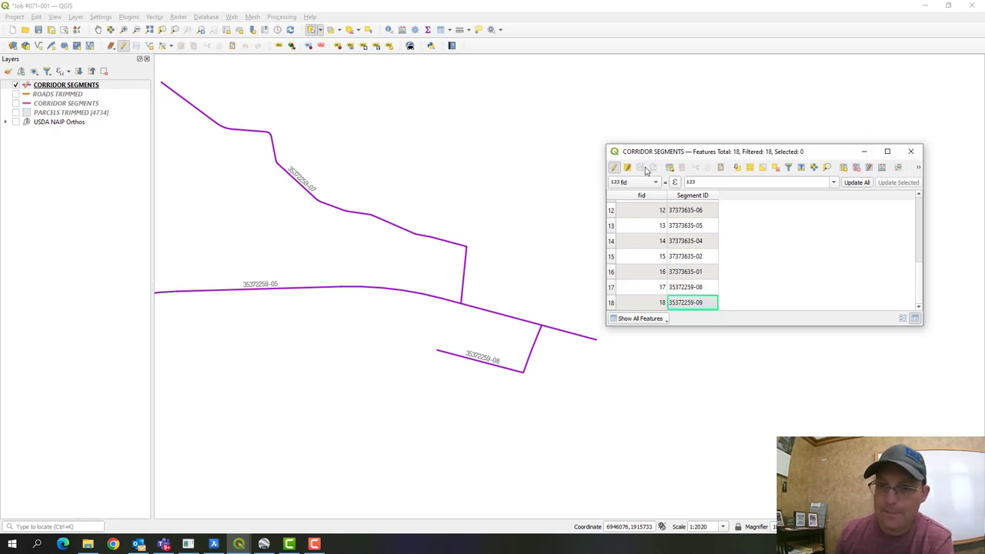
# Step: Save the Segment ID edits, closing the attribute table, and turn off editing on the CORRIDOR SEGMENTS layer
pyautogui.click(911, 151)
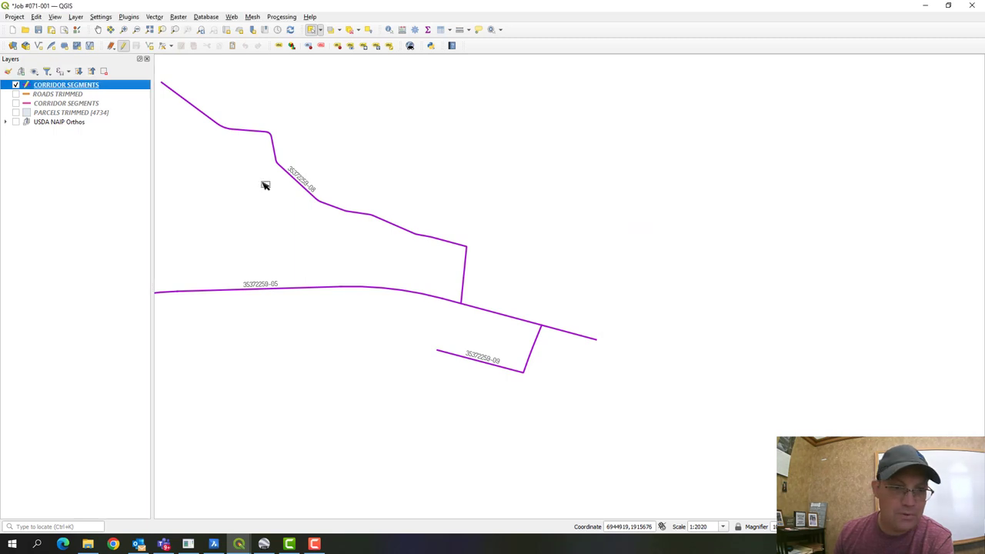
pyautogui.rightClick(93, 87)
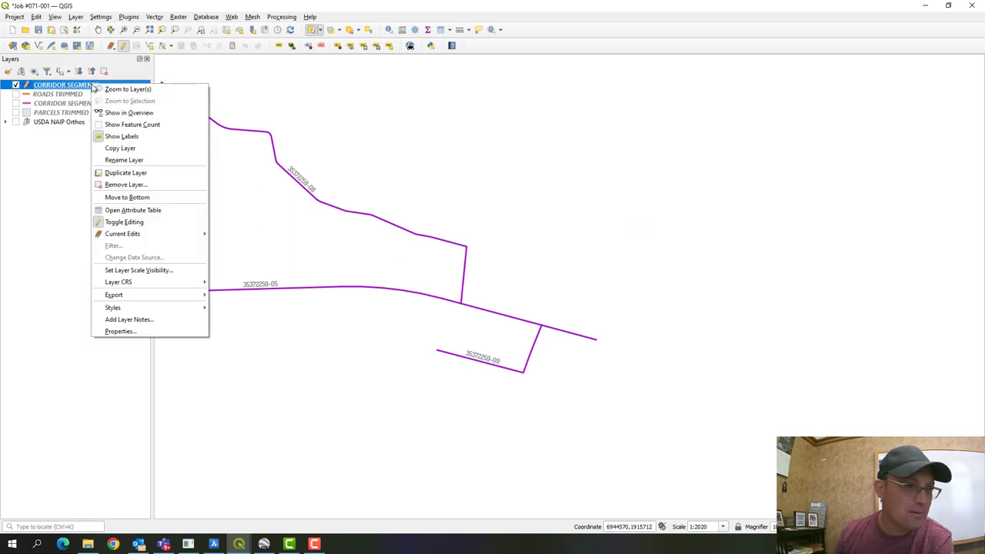
pyautogui.click(115, 222)
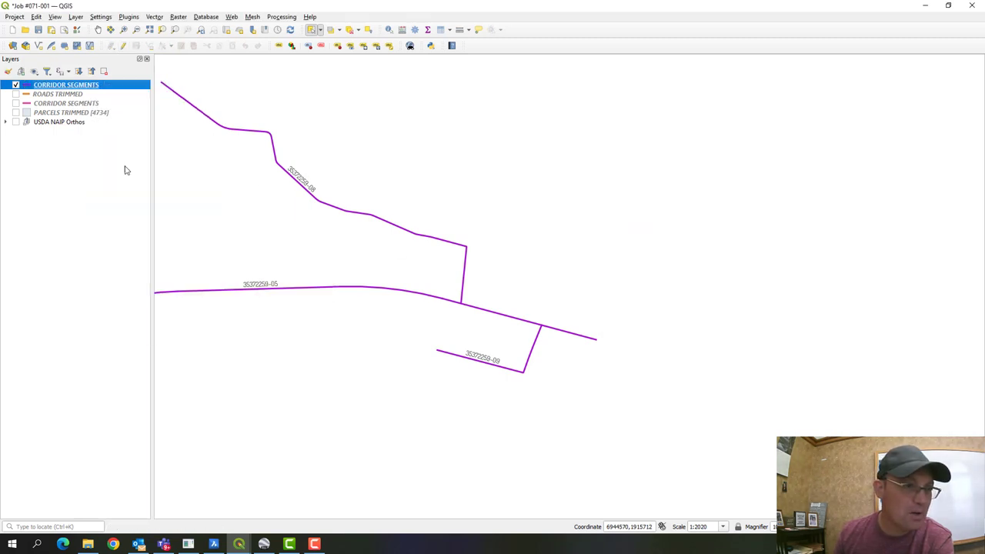
pyautogui.rightClick(102, 91)
pyautogui.click(687, 344)
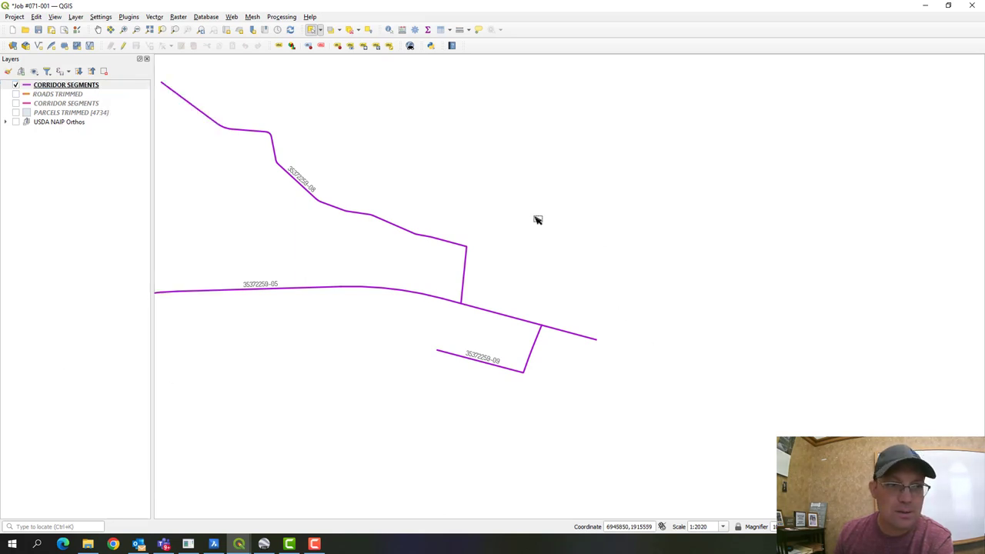
# Step: Examine the whole corridor network and the Segment ID labels on the two new branch lines
pyautogui.scroll(-2, 537, 224)
pyautogui.moveTo(339, 266); pyautogui.dragTo(506, 184)
pyautogui.scroll(-1, 506, 184)
pyautogui.scroll(-1, 507, 187)
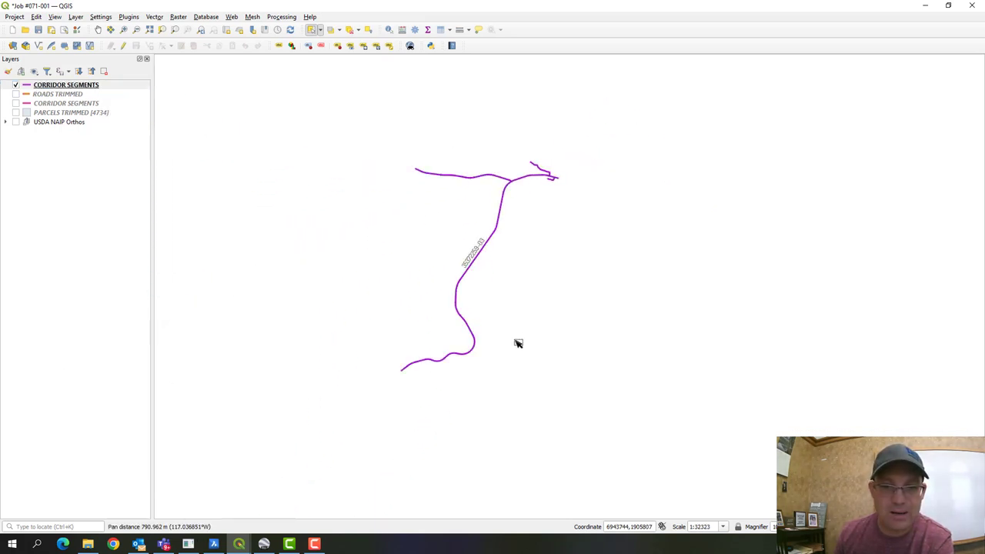
pyautogui.scroll(1, 515, 321)
pyautogui.moveTo(484, 310); pyautogui.dragTo(508, 367)
pyautogui.moveTo(605, 125); pyautogui.dragTo(628, 162)
pyautogui.scroll(1, 628, 163)
pyautogui.scroll(2, 666, 228)
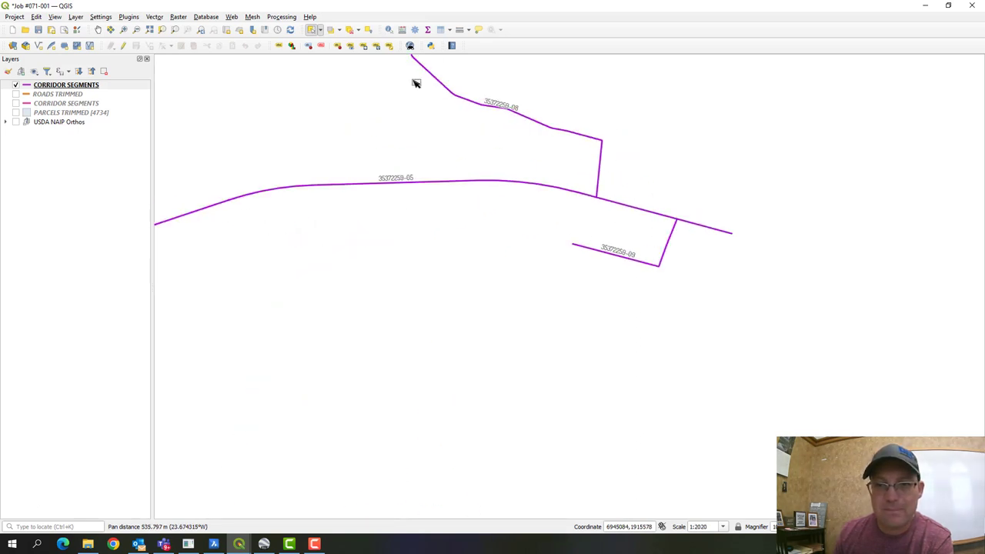
pyautogui.moveTo(482, 142); pyautogui.dragTo(558, 215)
pyautogui.scroll(-1, 559, 216)
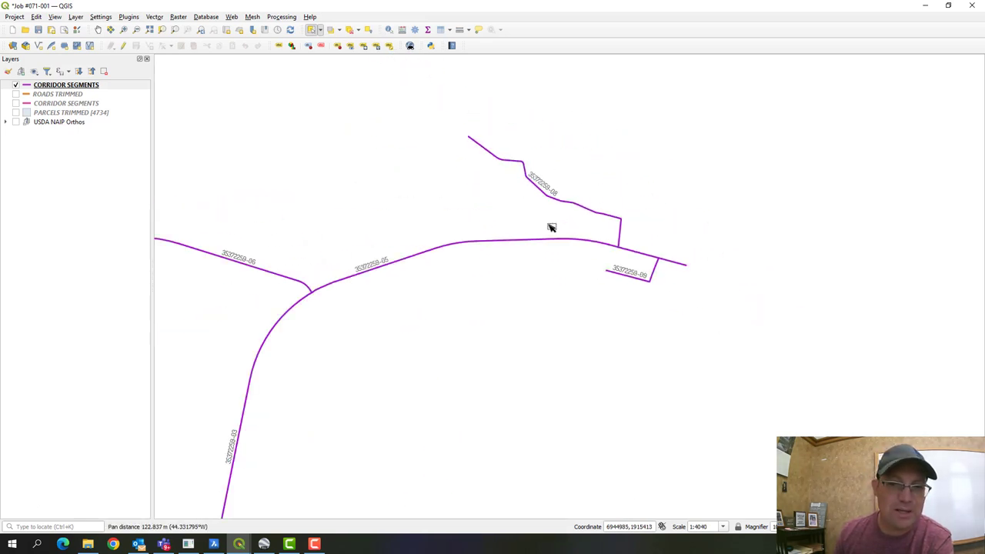
# Step: Switch to the PROJECT LW drawing in BricsCAD and inspect the two branch polylines off the main corridor, leaving nothing selected
pyautogui.click(214, 544)
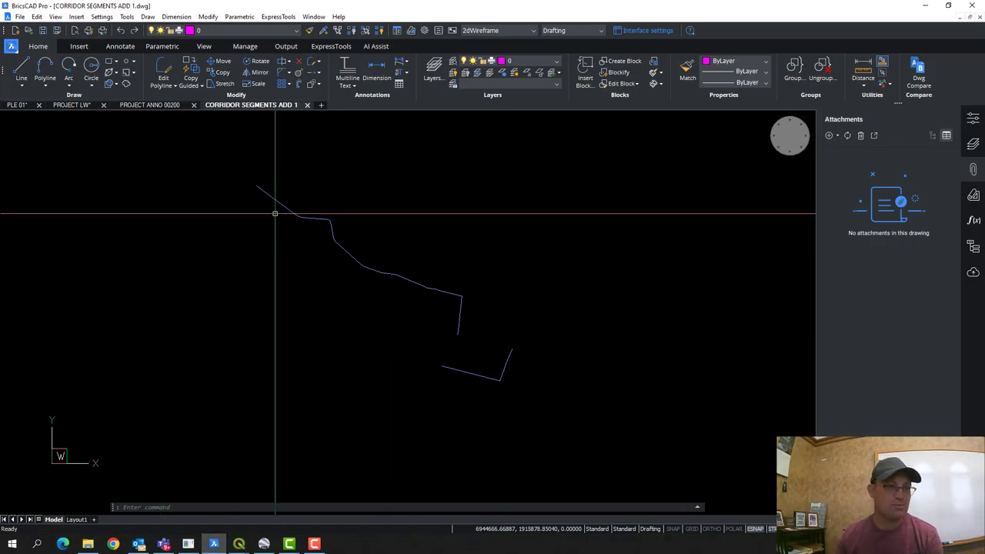
pyautogui.click(71, 105)
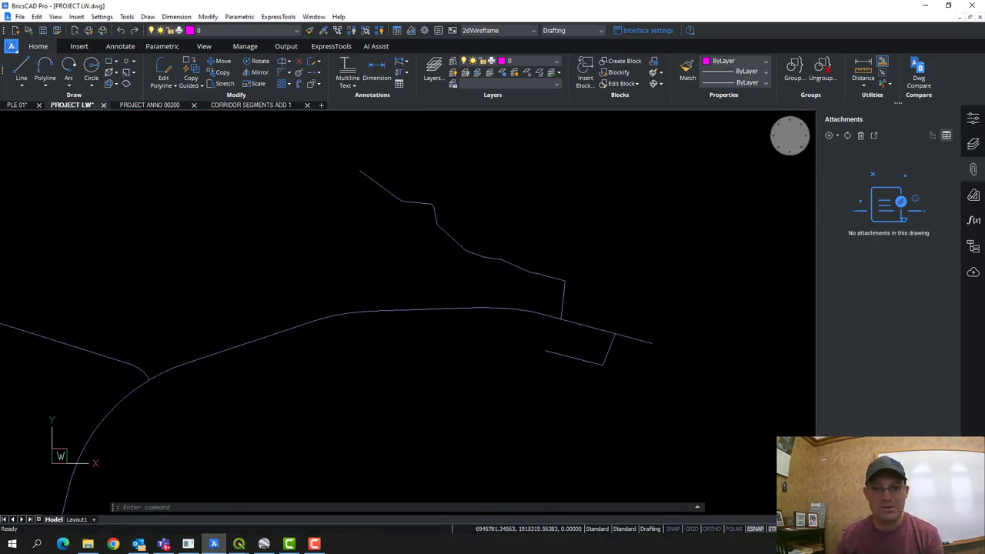
pyautogui.click(597, 363)
pyautogui.click(546, 271)
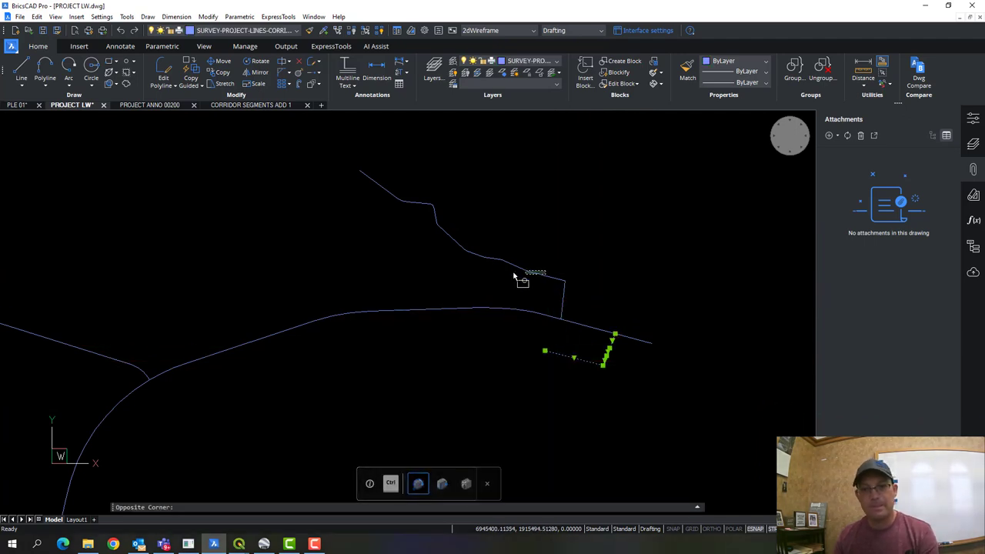
pyautogui.click(501, 264)
pyautogui.press('Escape')
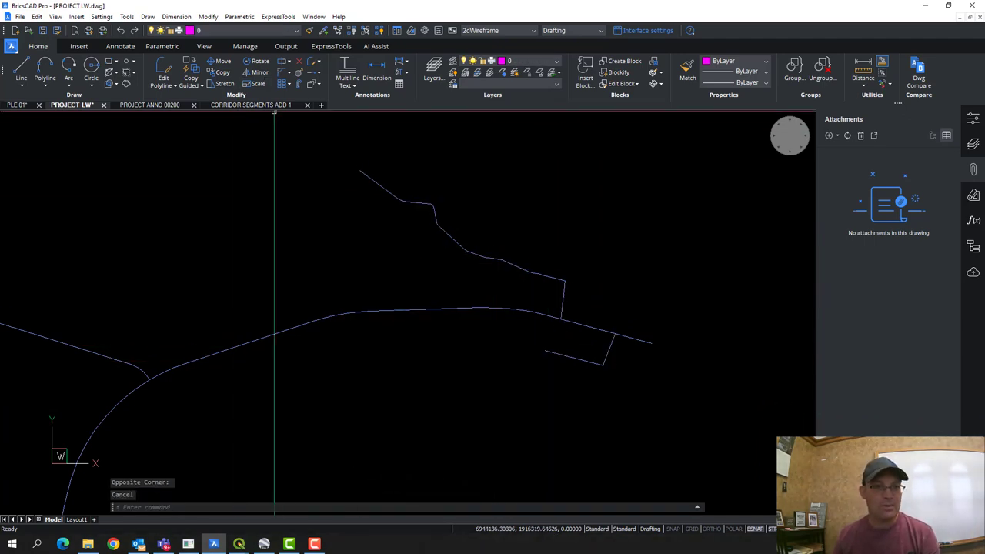
# Step: In the CORRIDOR SEGMENTS ADD 1 drawing, inspect the vertices along the curved bend of the longer branch polyline, then clear the selection
pyautogui.click(235, 106)
pyautogui.scroll(5, 307, 254)
pyautogui.click(325, 265)
pyautogui.scroll(4, 325, 261)
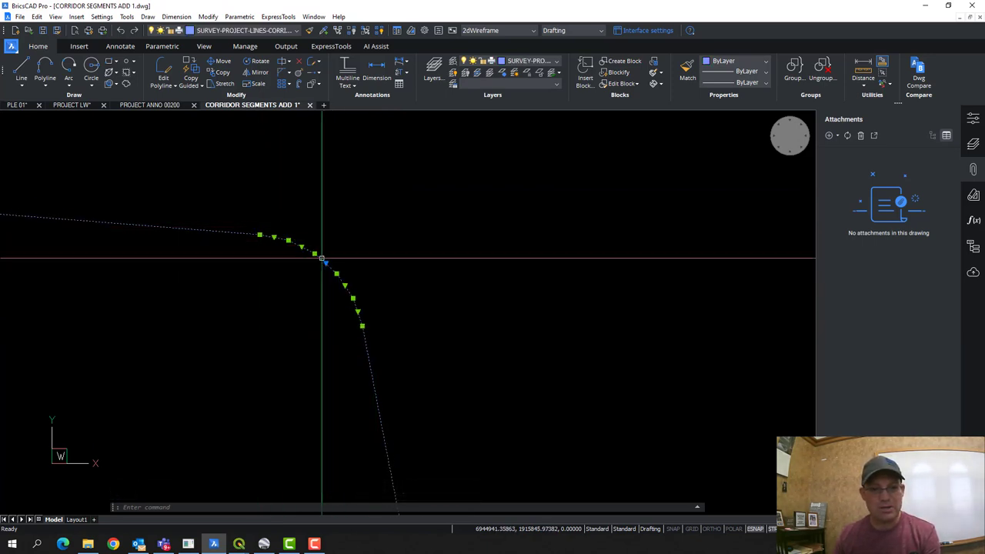
pyautogui.scroll(-4, 320, 256)
pyautogui.scroll(4, 138, 230)
pyautogui.scroll(-4, 132, 228)
pyautogui.press('Escape')
pyautogui.scroll(-2, 279, 226)
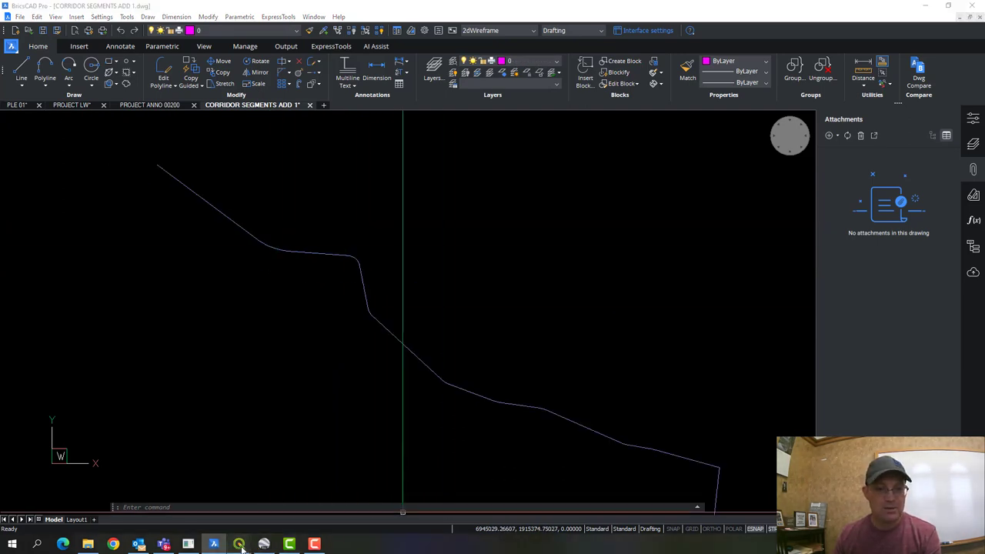
# Step: Return to the QGIS project and review the merged corridor from the new branches down to its southern end
pyautogui.moveTo(240, 545)
pyautogui.click(208, 508)
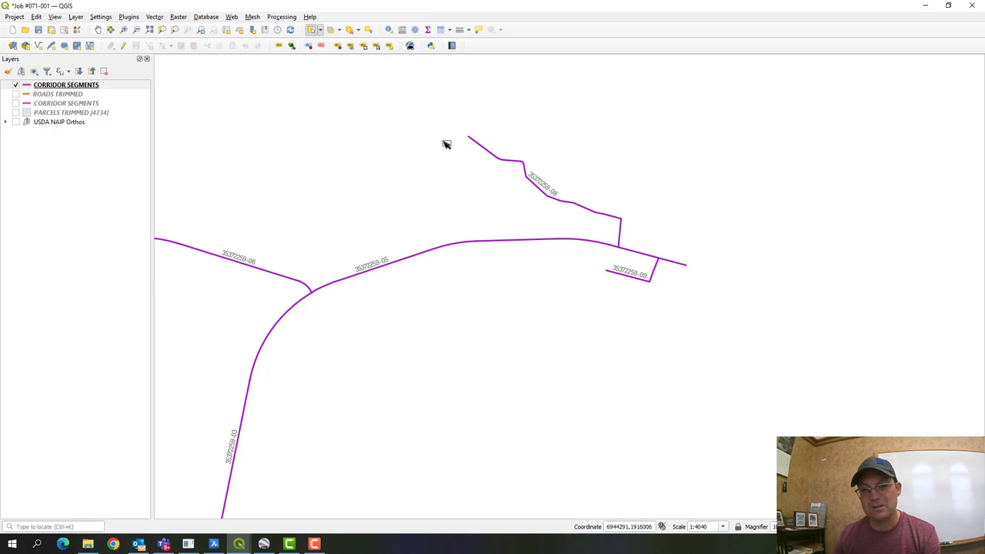
pyautogui.scroll(-2, 468, 294)
pyautogui.moveTo(464, 363); pyautogui.dragTo(553, 272)
pyautogui.scroll(-1, 532, 213)
pyautogui.scroll(1, 530, 276)
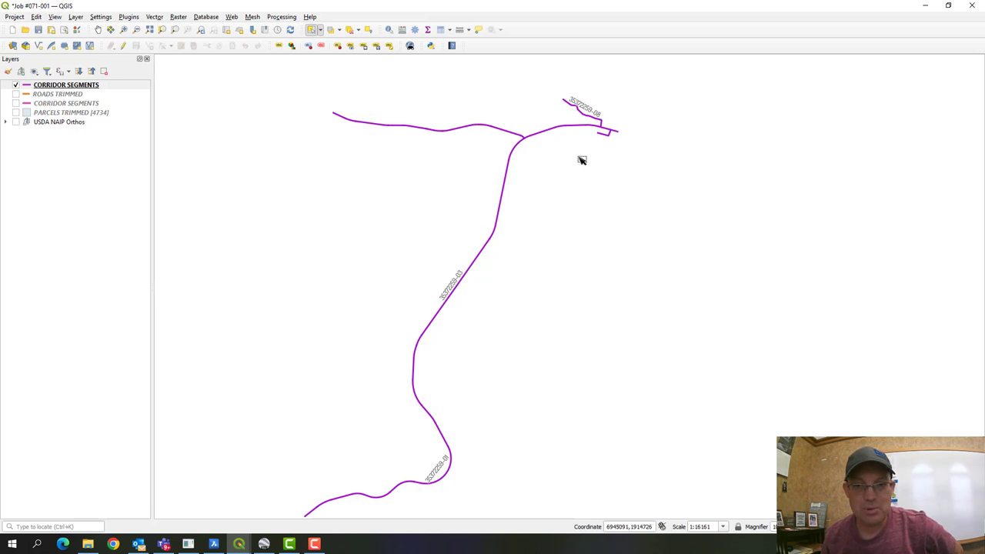
pyautogui.moveTo(487, 342); pyautogui.dragTo(515, 332)
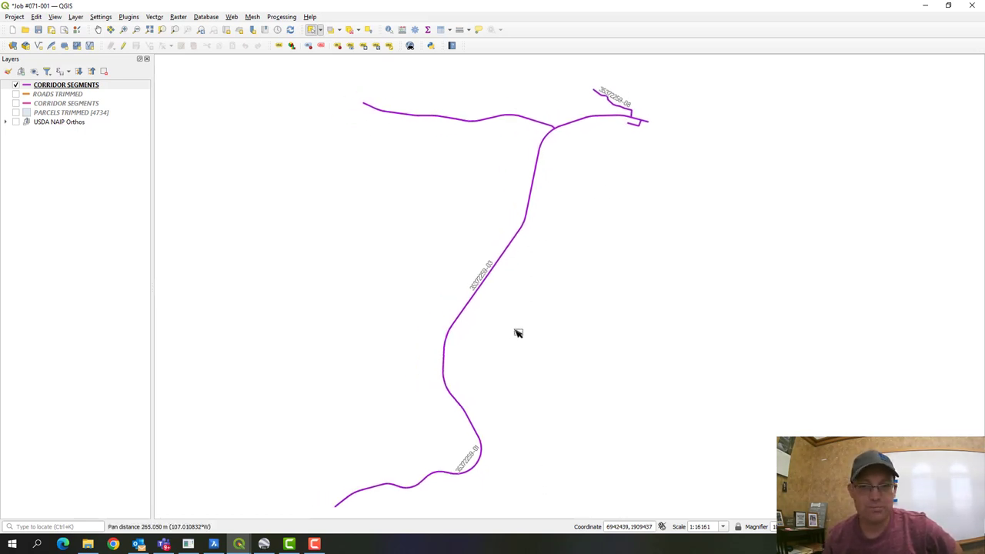